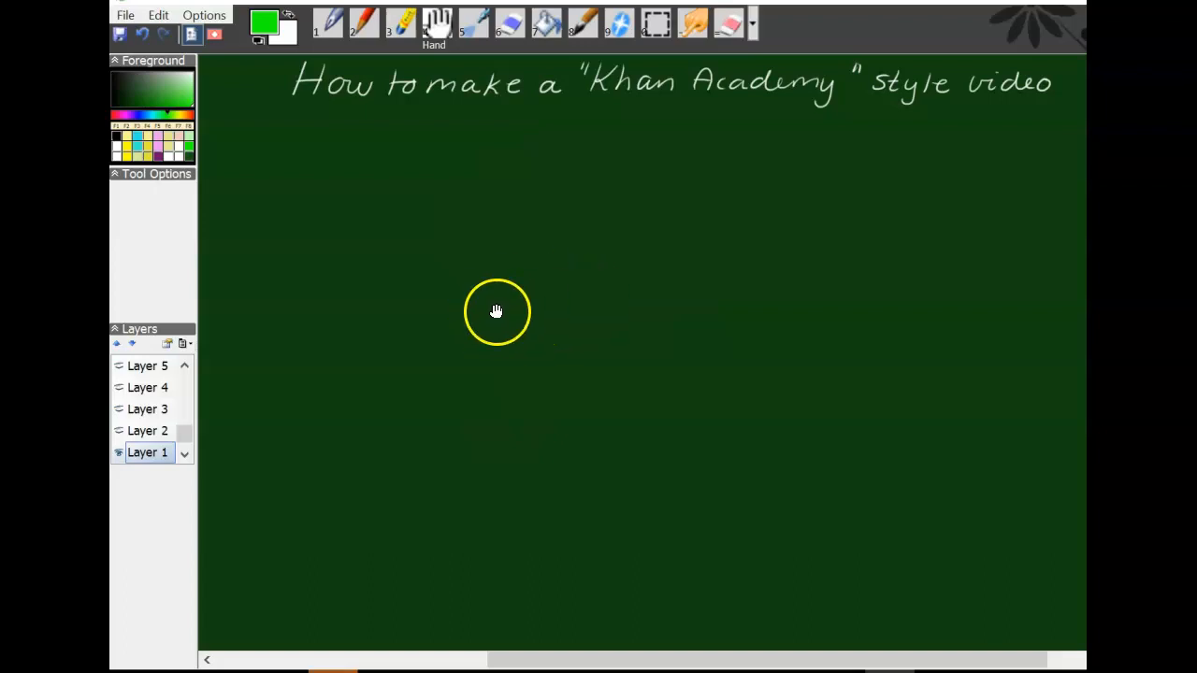
- Show Layers 2 to 5 with the "What you will need" heading and its microphone, Wacom drawing board and Smoothdraw 4.05 items
{"action": "left_click", "coordinate": [119, 431]}
{"action": "left_click", "coordinate": [119, 410]}
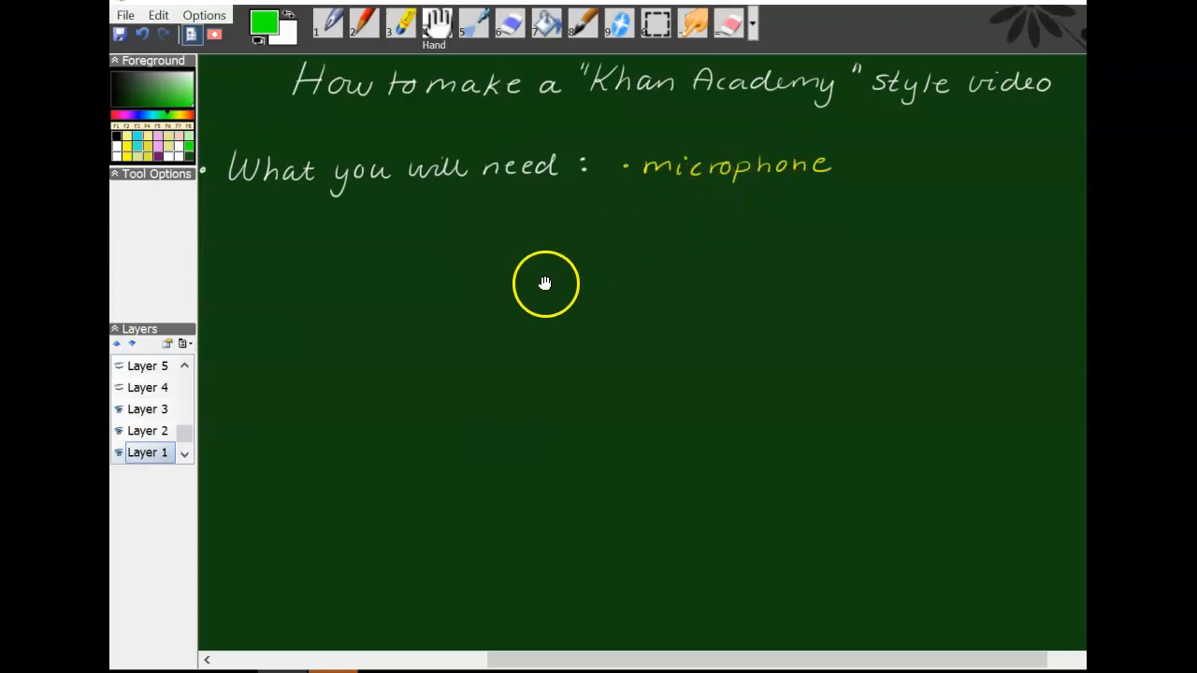
{"action": "left_click", "coordinate": [118, 387]}
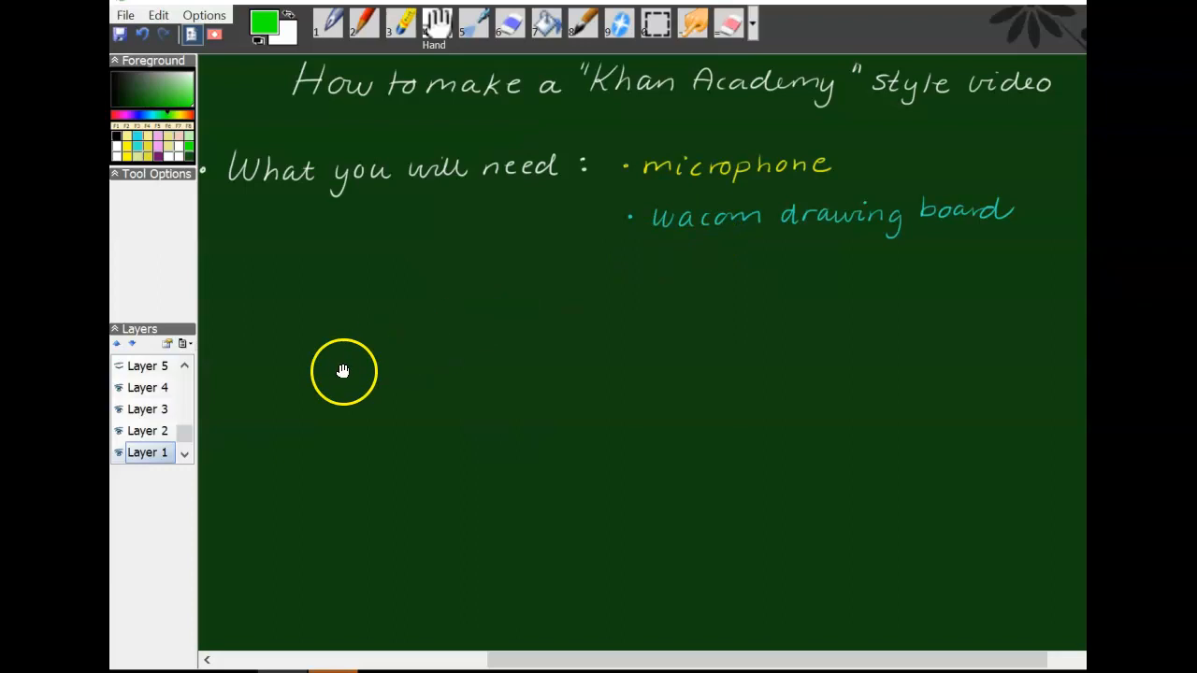
{"action": "left_click", "coordinate": [119, 365]}
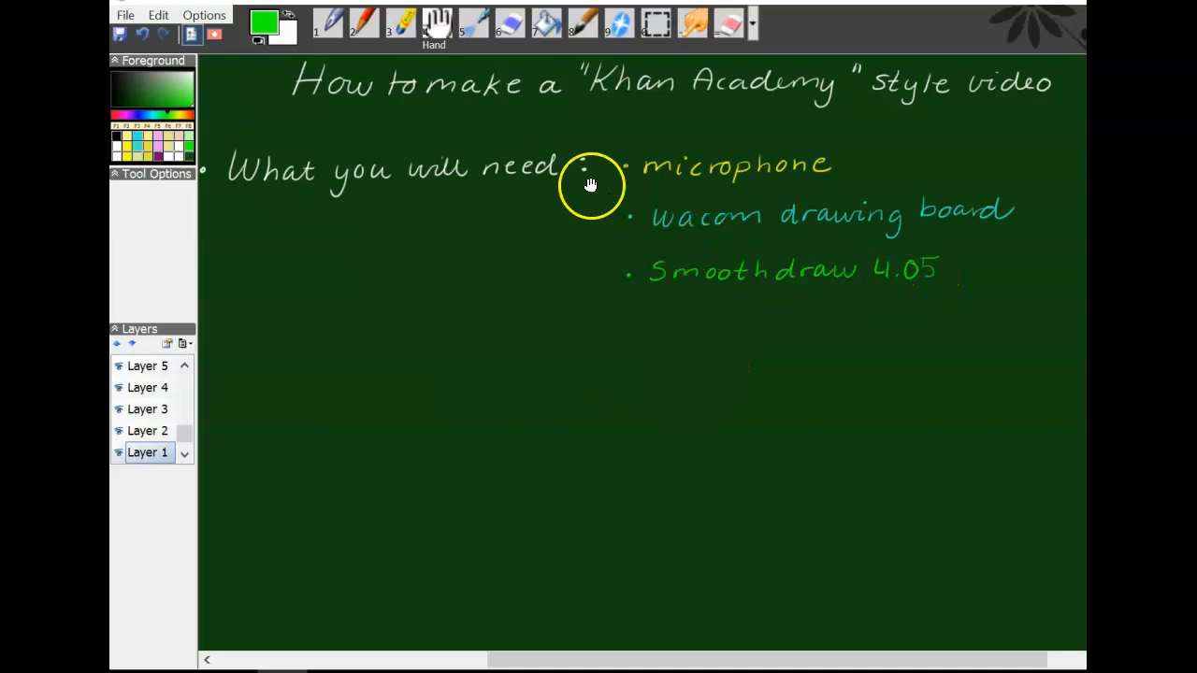
{"action": "left_click", "coordinate": [624, 166]}
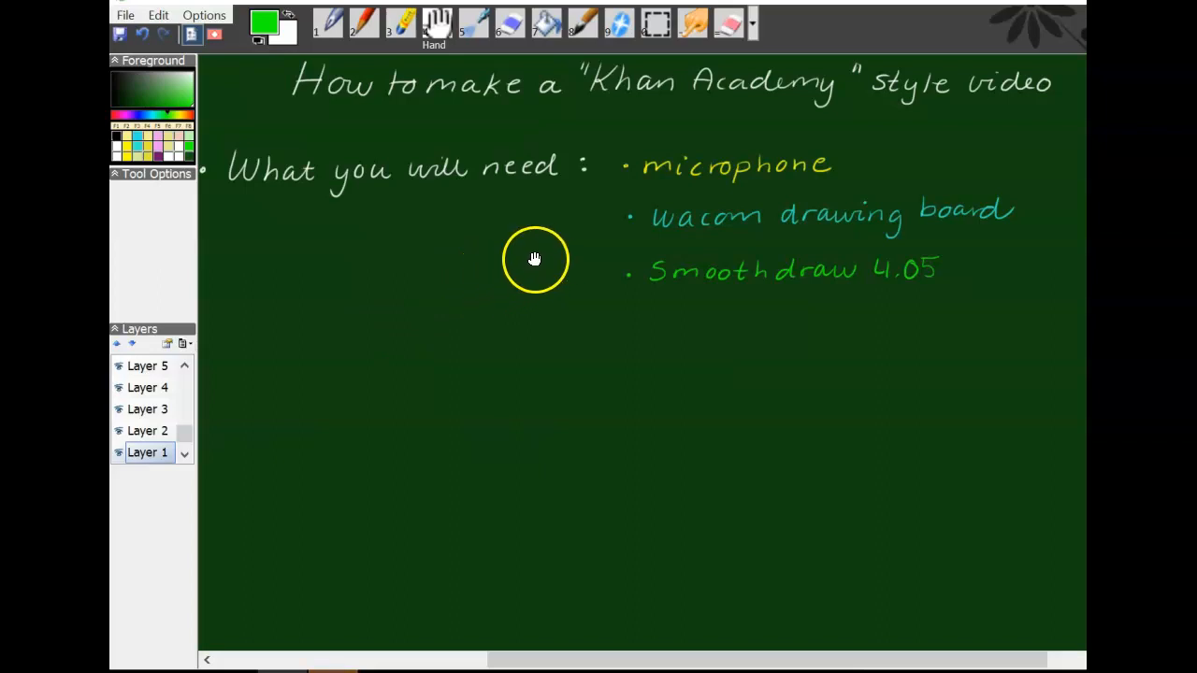
- Show Layer 6 with the free download note and Layer 7 with the "What you can do" heading
{"action": "left_click", "coordinate": [185, 366]}
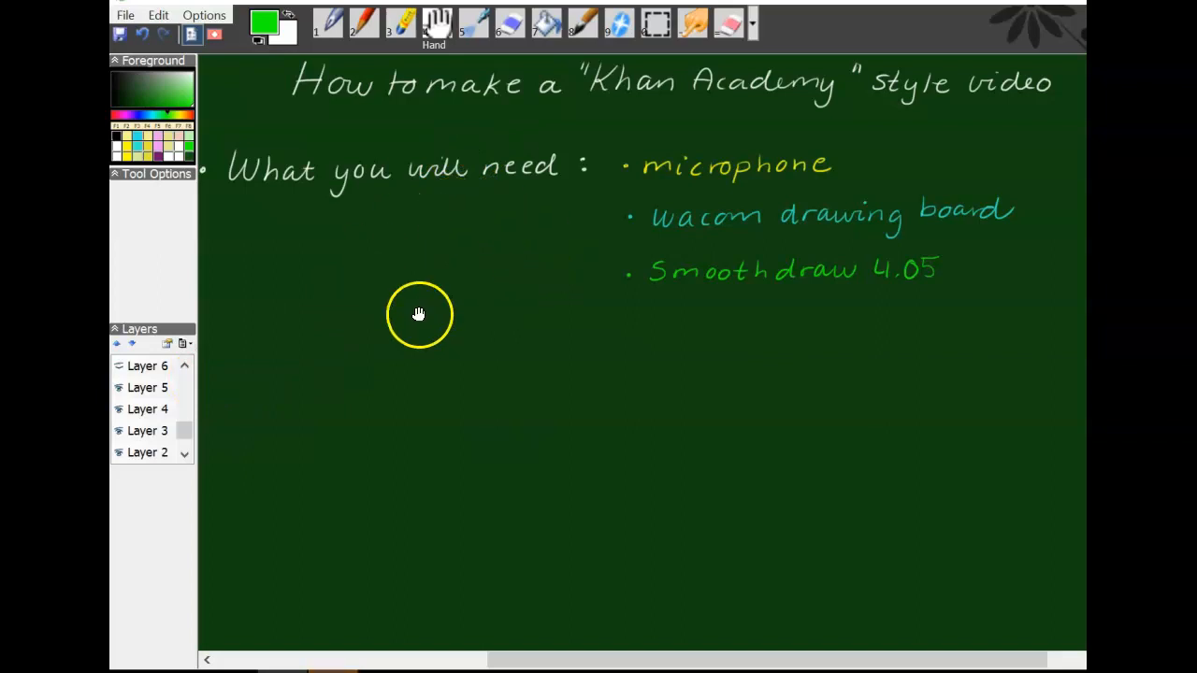
{"action": "left_click", "coordinate": [118, 365]}
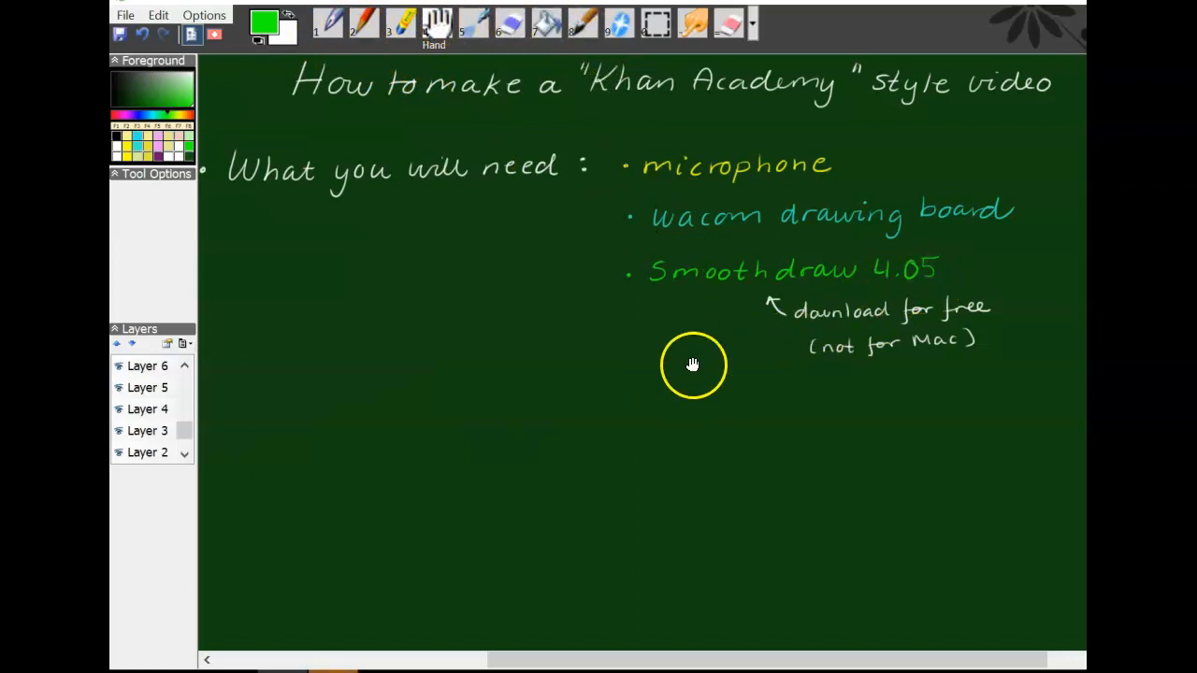
{"action": "left_click", "coordinate": [186, 367]}
{"action": "double_click", "coordinate": [139, 371]}
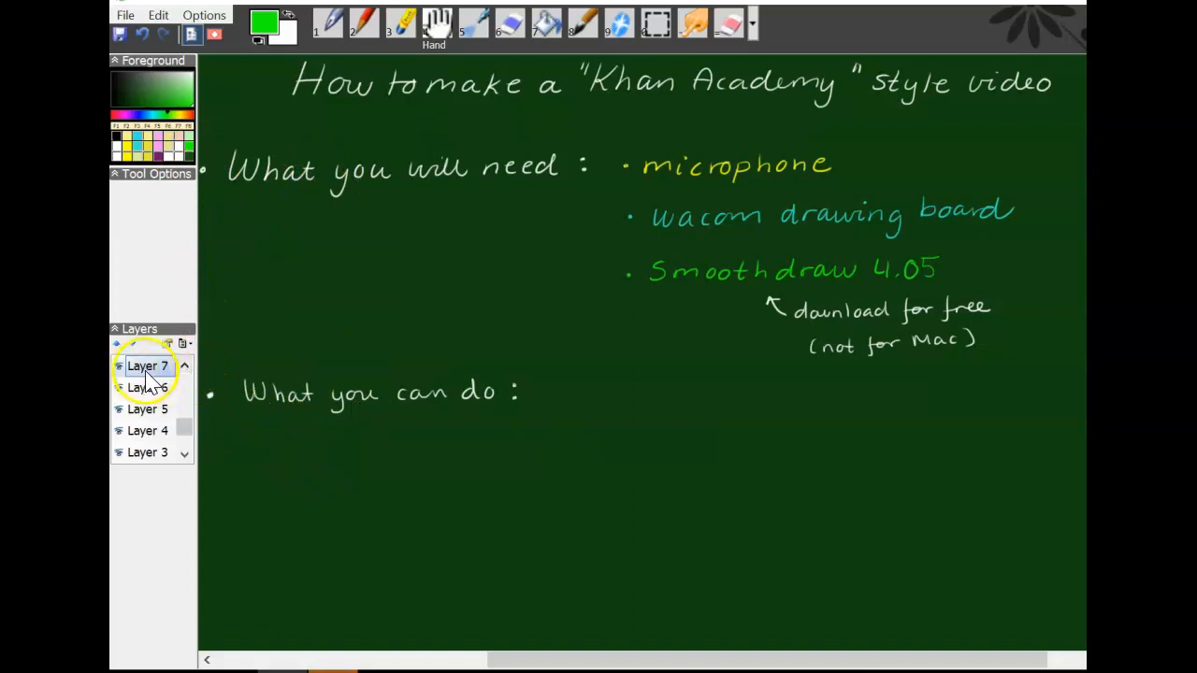
- Show Layer 8 with the point on drawing in different layers and Layer 9 with the point on using different colors
{"action": "left_click", "coordinate": [167, 343]}
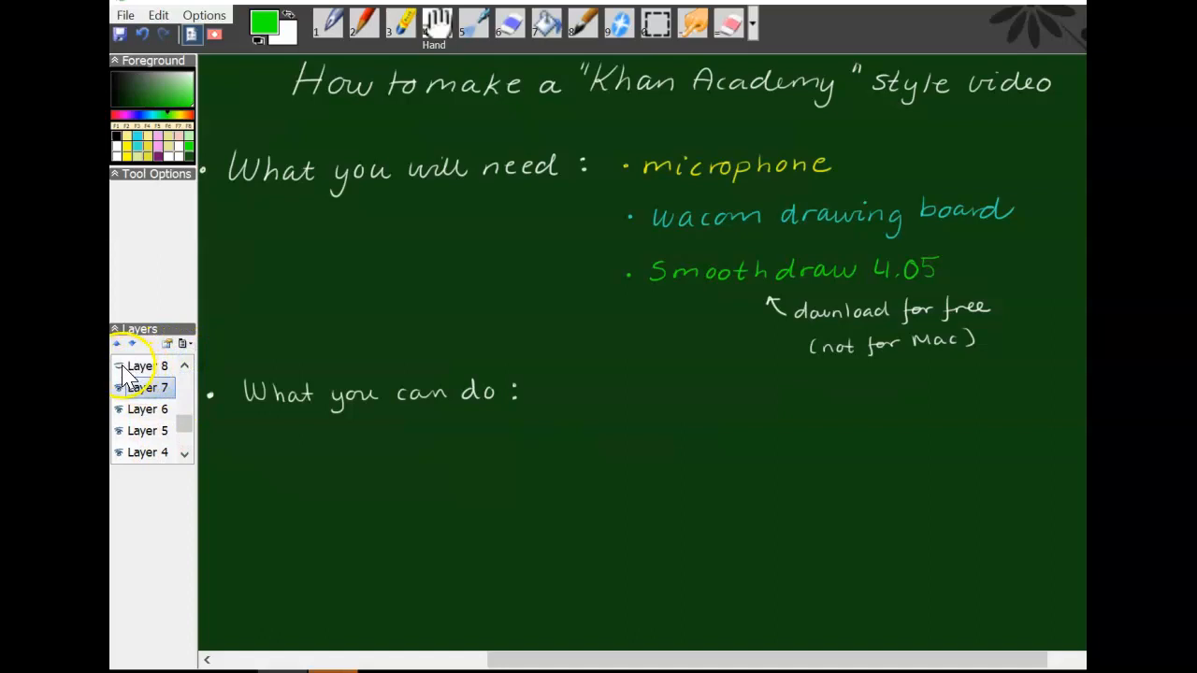
{"action": "left_click", "coordinate": [118, 366]}
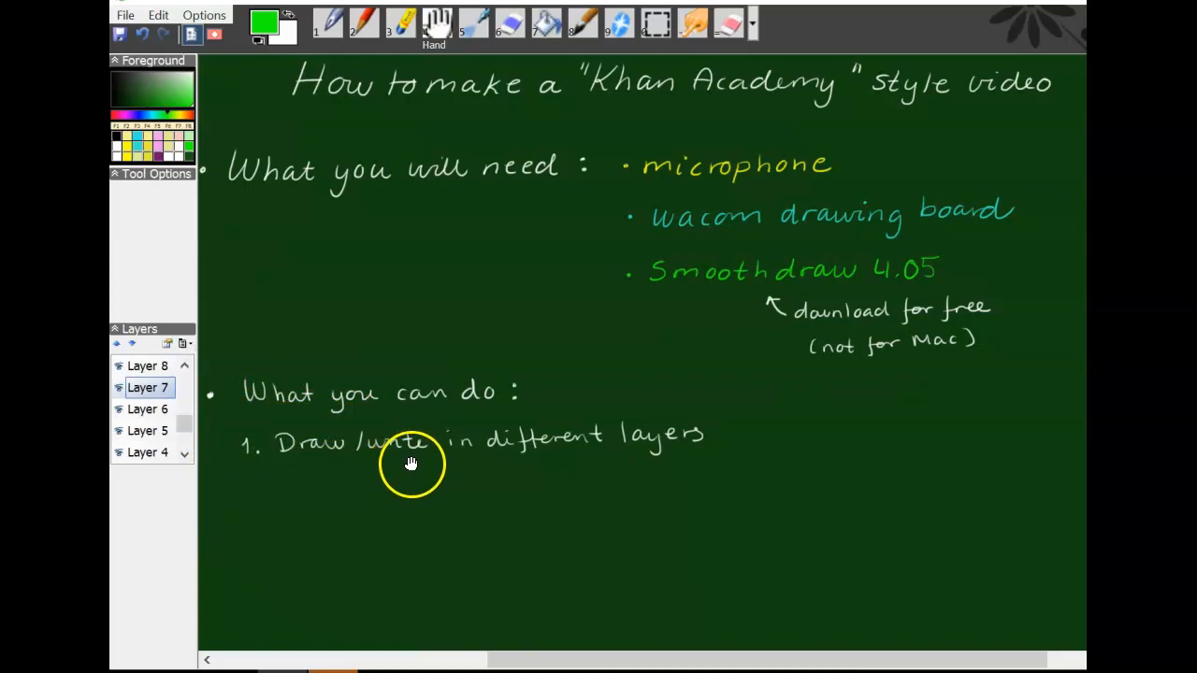
{"action": "left_click_drag", "start_coordinate": [399, 467], "coordinate": [407, 463]}
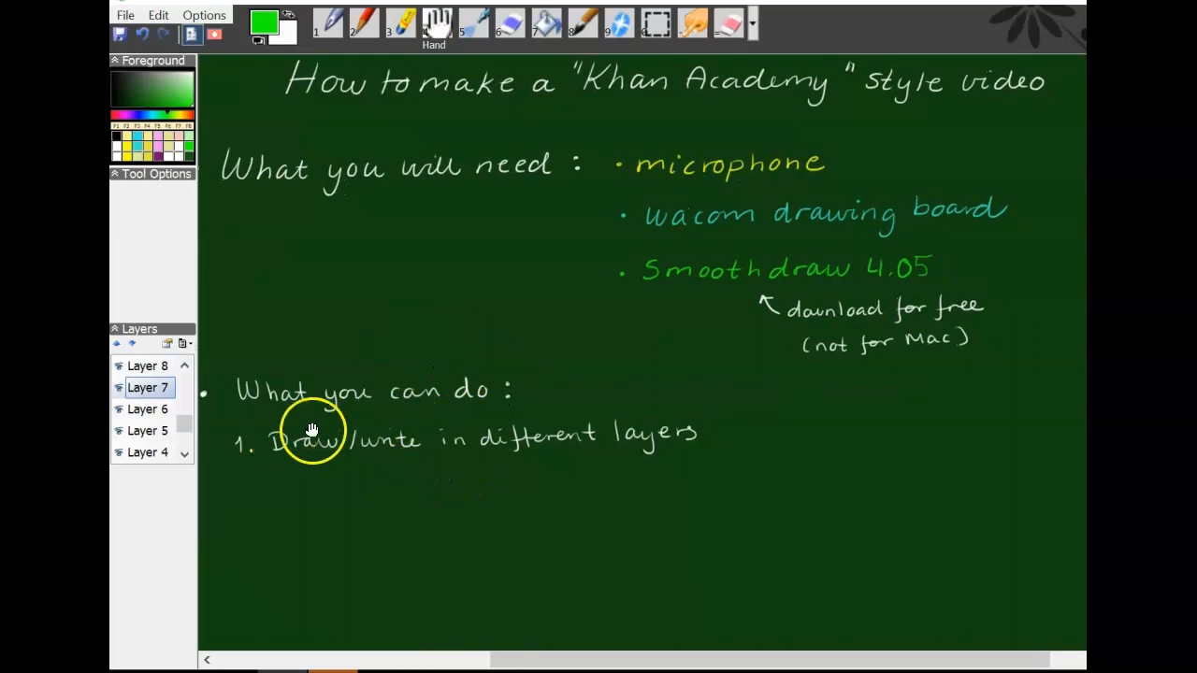
{"action": "left_click", "coordinate": [149, 366]}
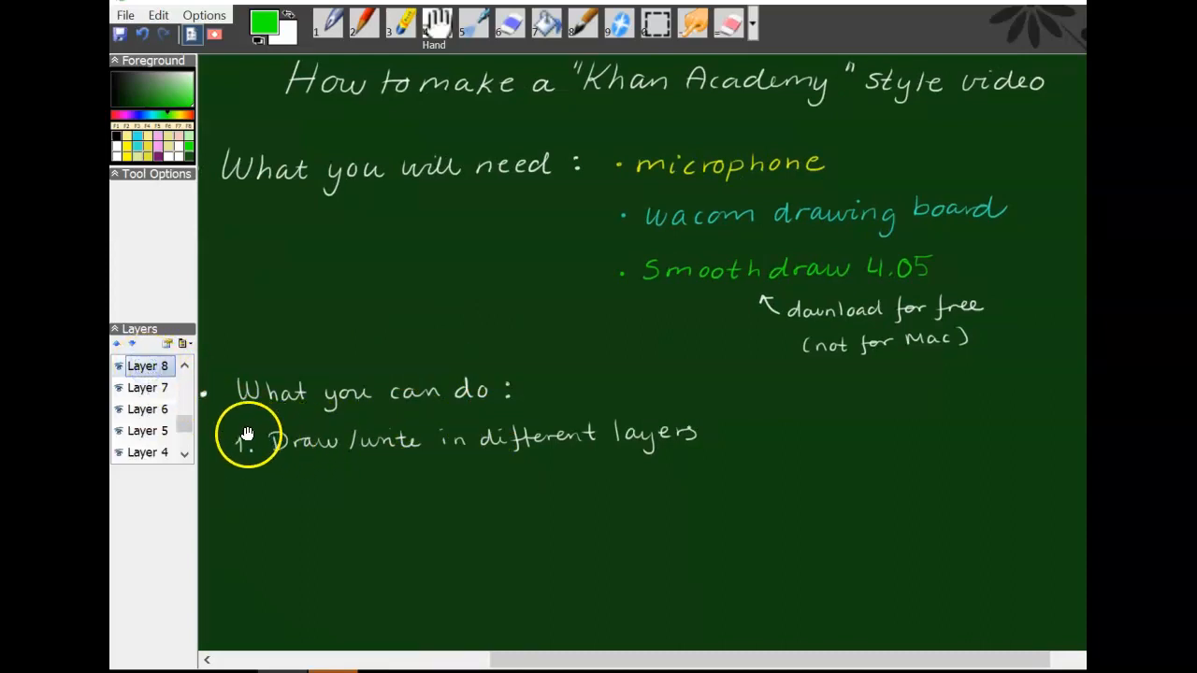
{"action": "left_click", "coordinate": [184, 365]}
{"action": "left_click", "coordinate": [147, 366]}
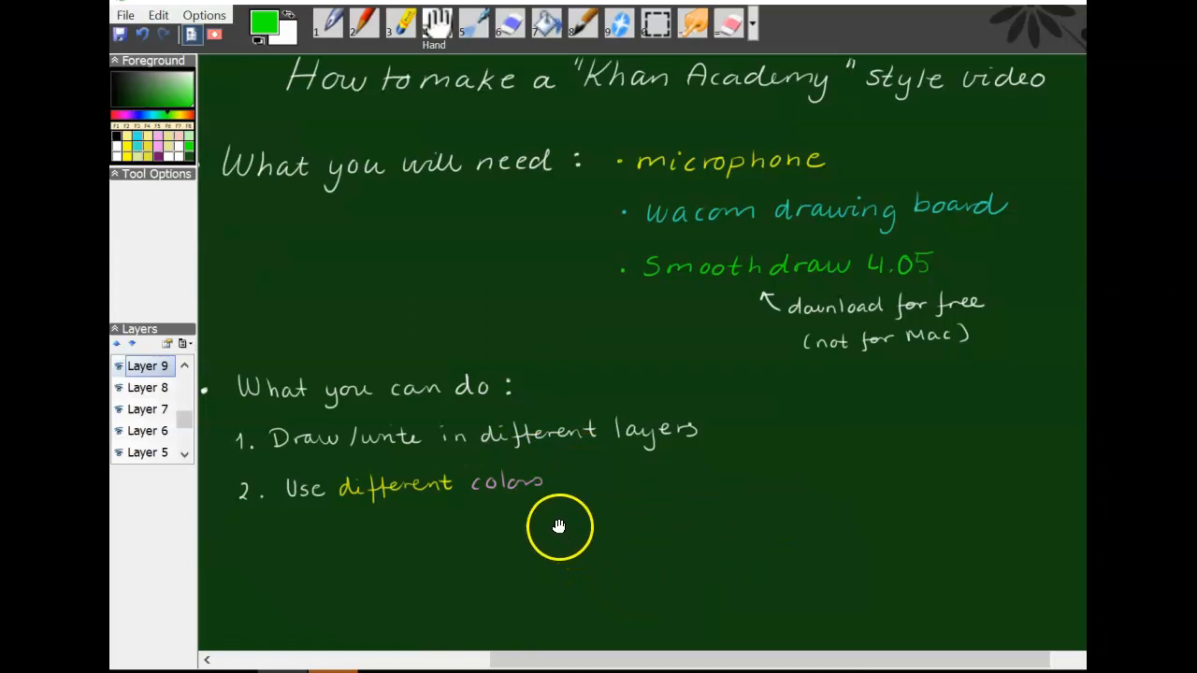
- Try out yellow, set the foreground color to cyan for the Pen, and return to the Hand tool
{"action": "left_click", "coordinate": [161, 147]}
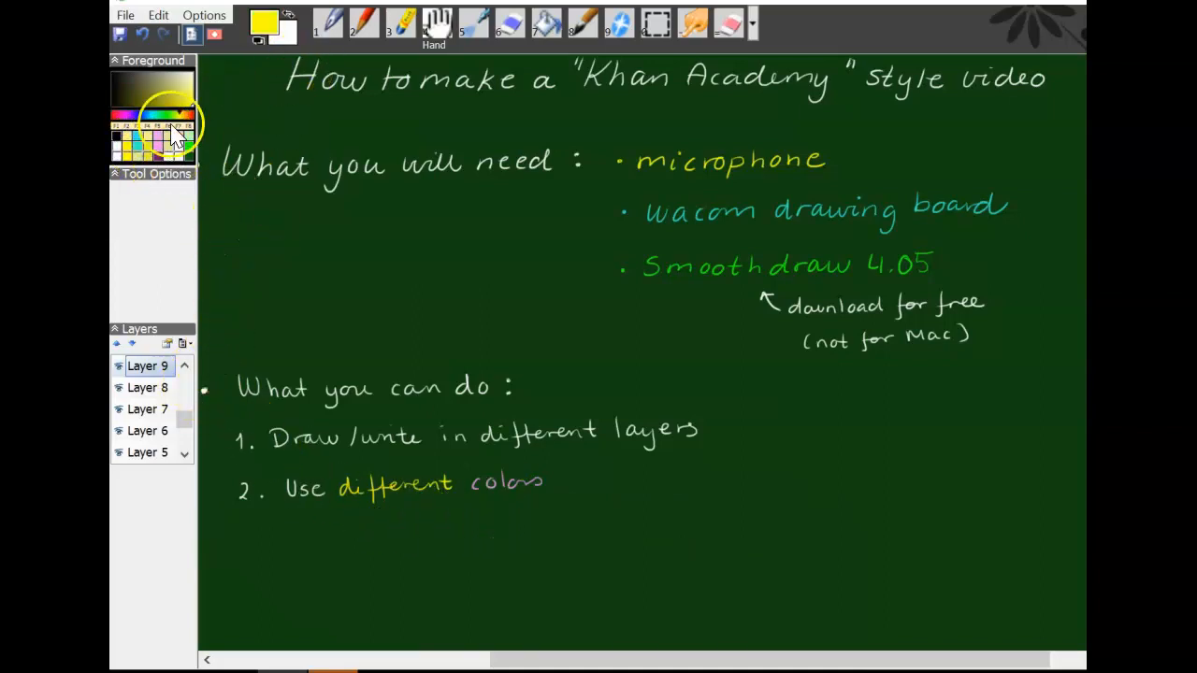
{"action": "left_click", "coordinate": [329, 25]}
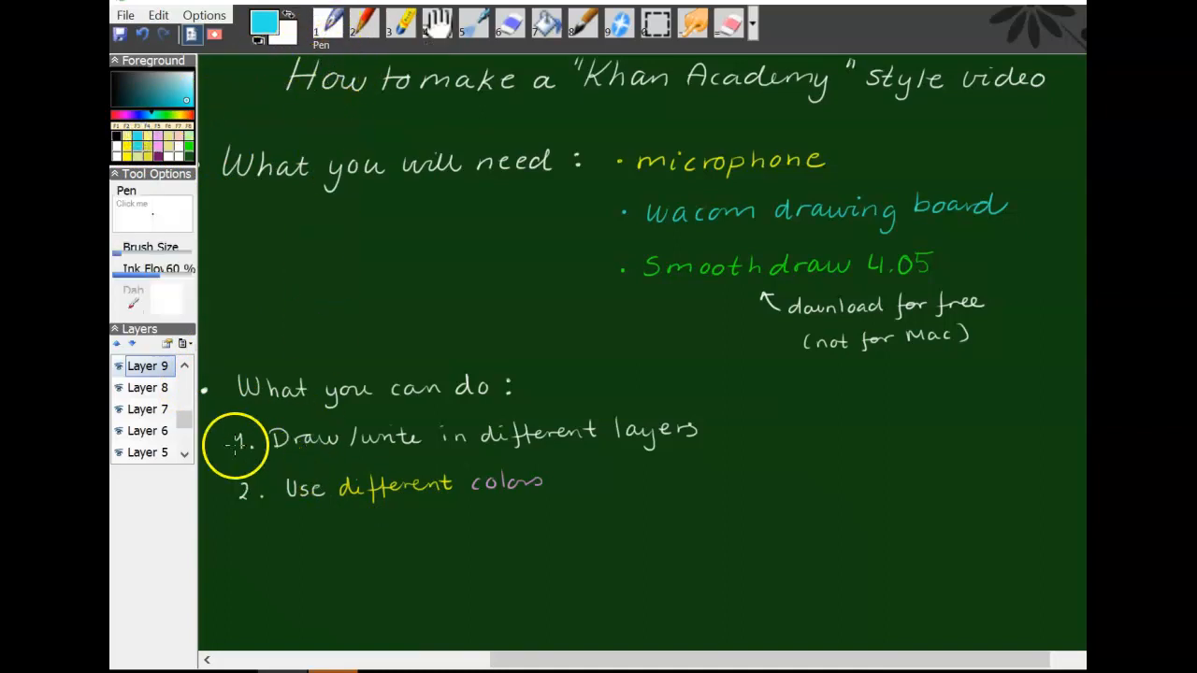
{"action": "left_click", "coordinate": [436, 25]}
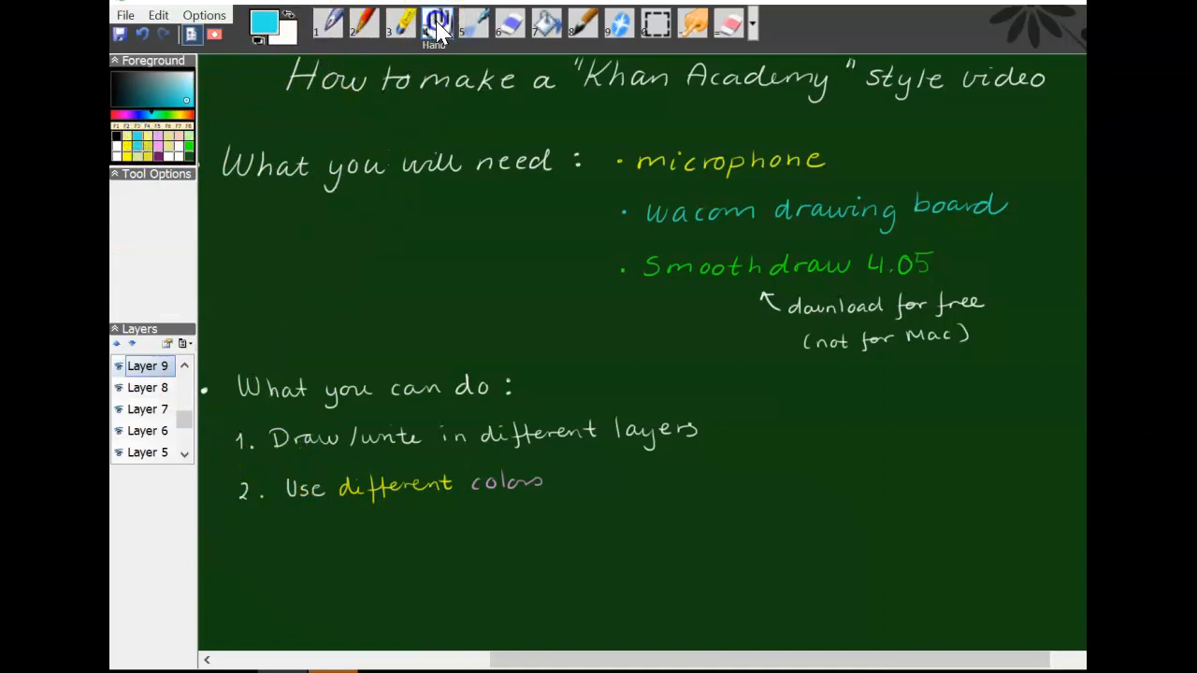
- Show Layer 10 with the pictures, cut the kitten picture, paste it, and move it back beside "Use pictures"
{"action": "left_click", "coordinate": [185, 366]}
{"action": "double_click", "coordinate": [132, 370]}
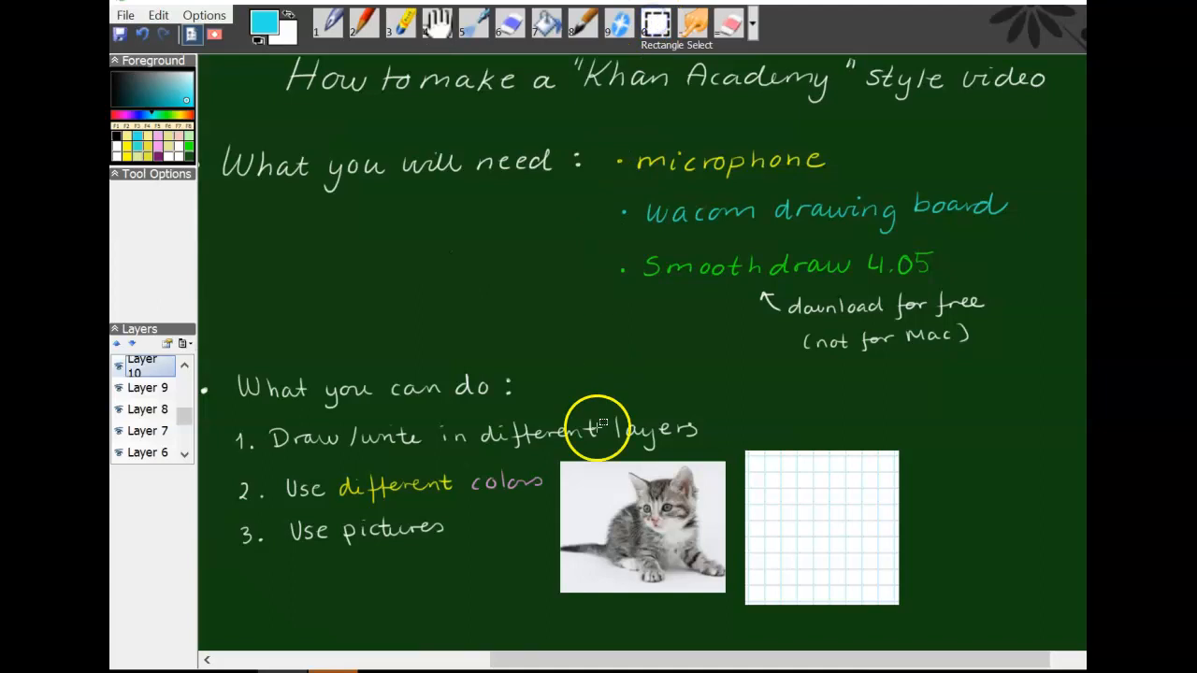
{"action": "left_click_drag", "start_coordinate": [553, 458], "coordinate": [567, 460]}
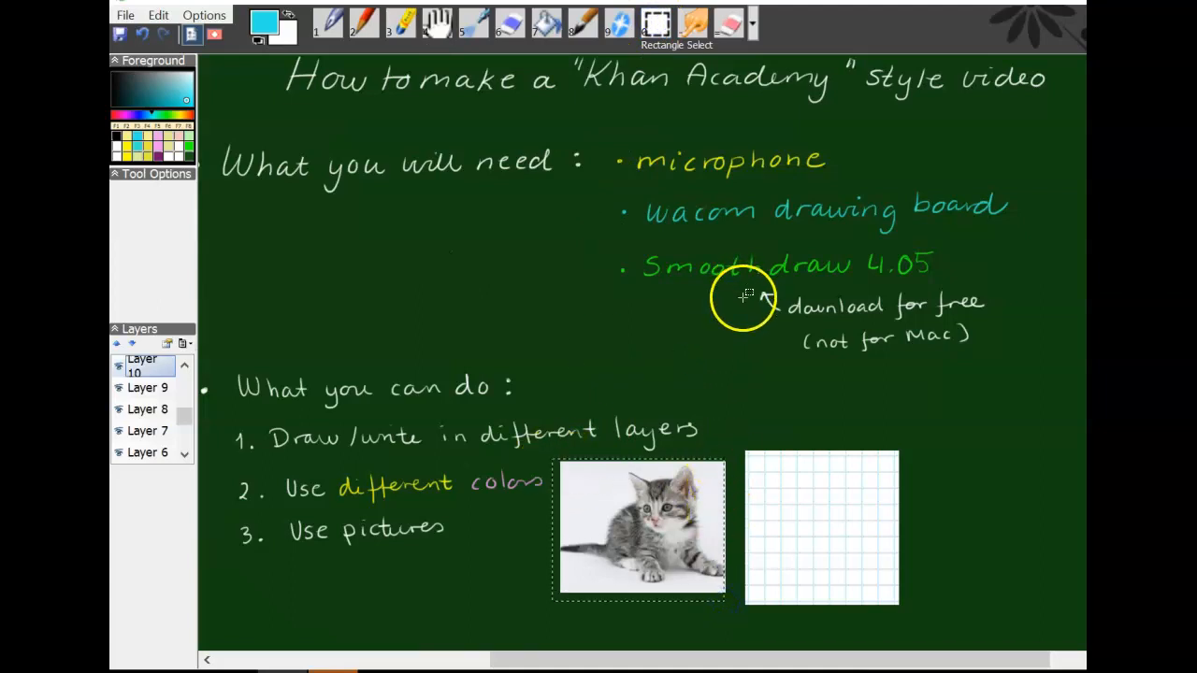
{"action": "left_click", "coordinate": [158, 15]}
{"action": "left_click", "coordinate": [187, 86]}
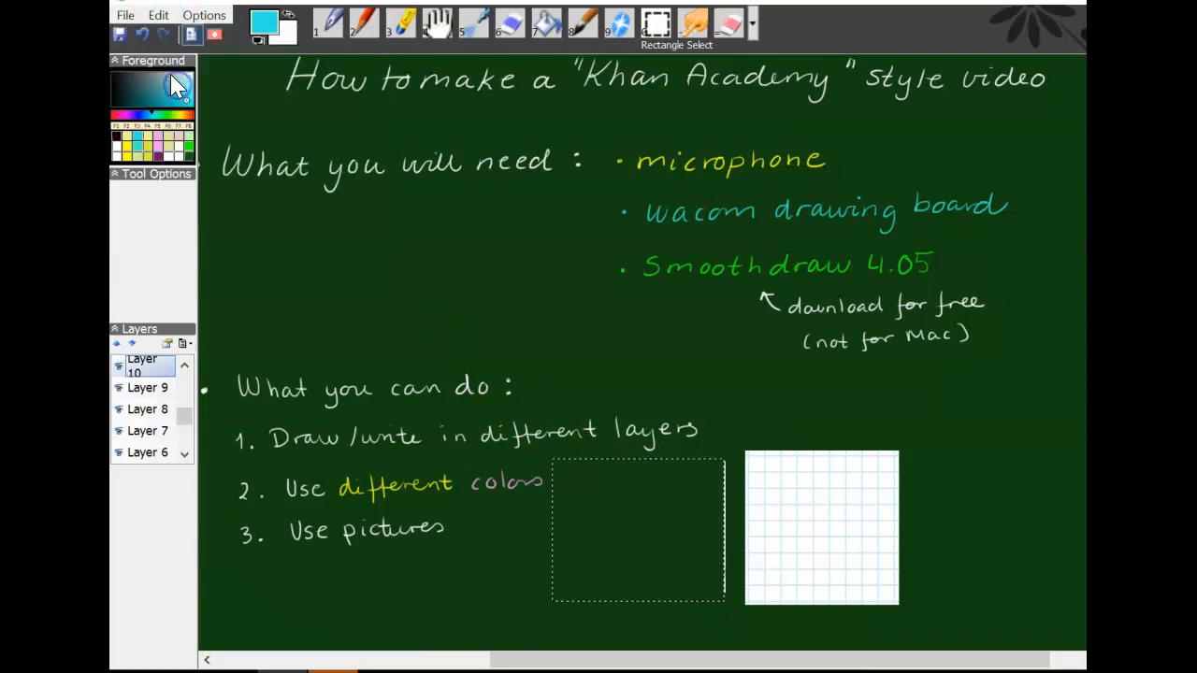
{"action": "left_click", "coordinate": [158, 15]}
{"action": "left_click", "coordinate": [174, 134]}
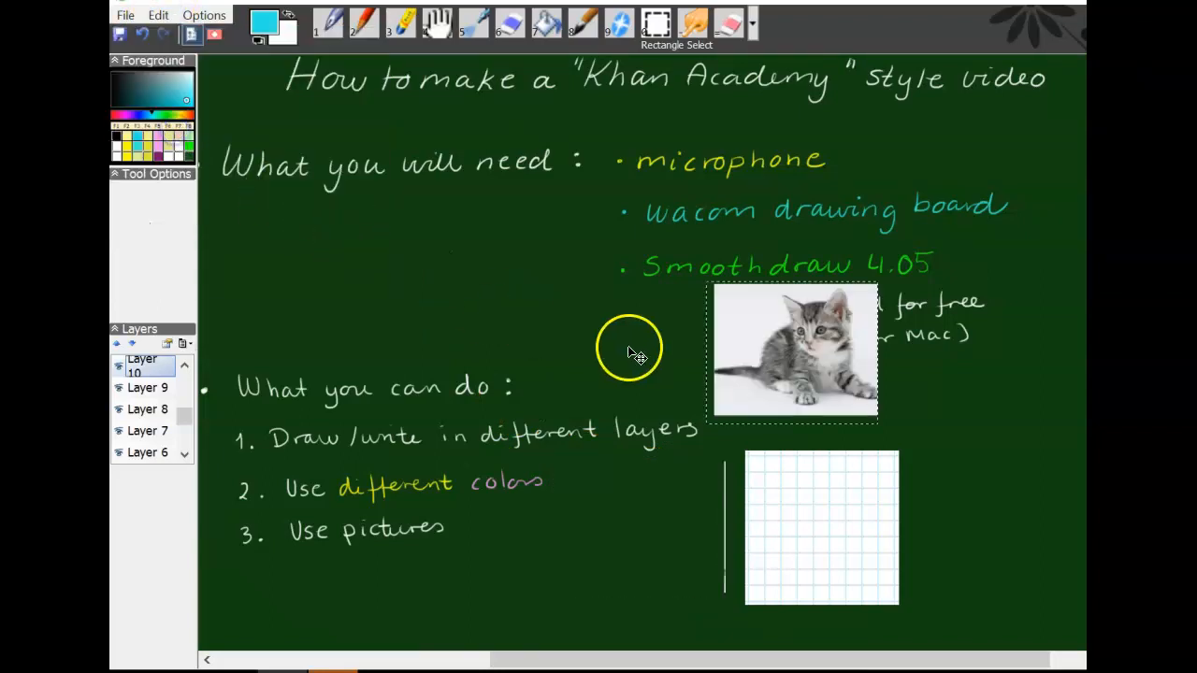
{"action": "left_click_drag", "start_coordinate": [785, 360], "coordinate": [628, 539]}
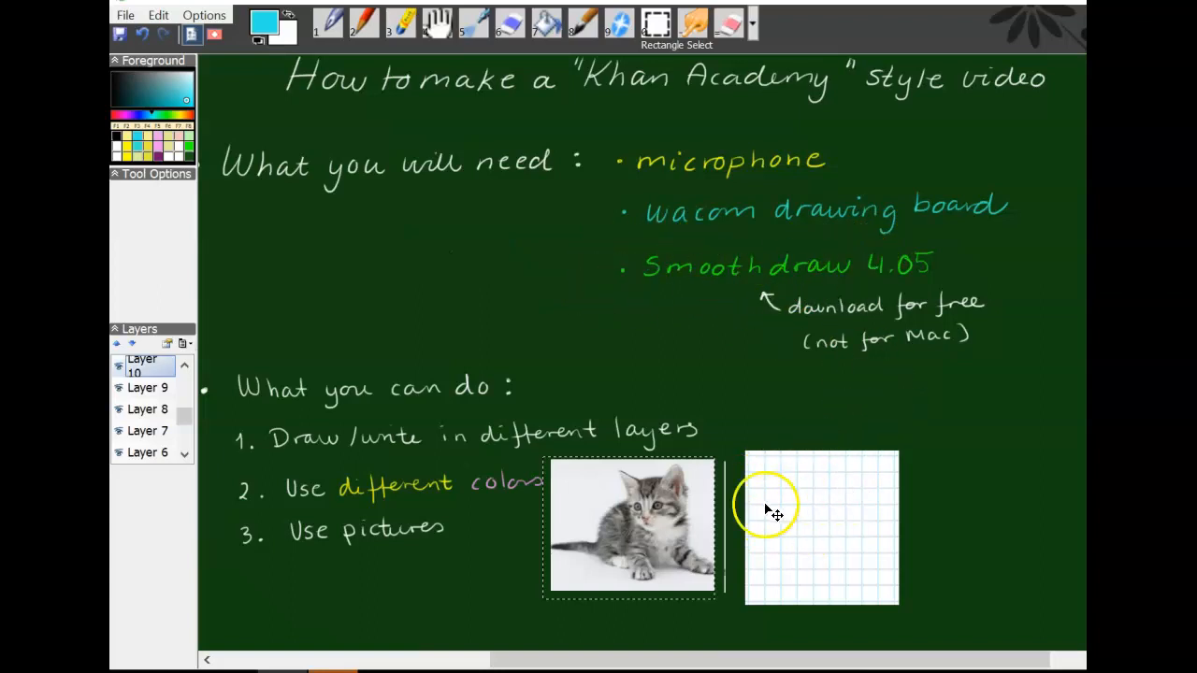
- Show Layer 11 and draw a straight cyan line below "Draw easier" with the Pen, undoing the wobbly freehand attempt
{"action": "left_click", "coordinate": [336, 28]}
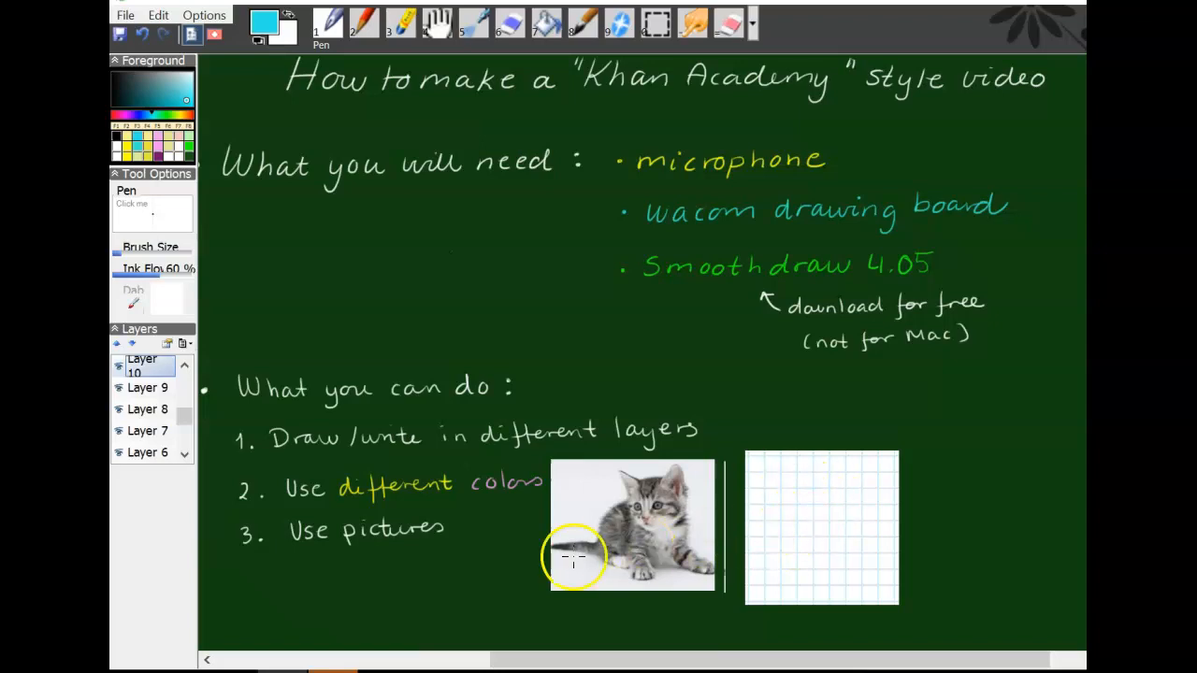
{"action": "left_click", "coordinate": [168, 343]}
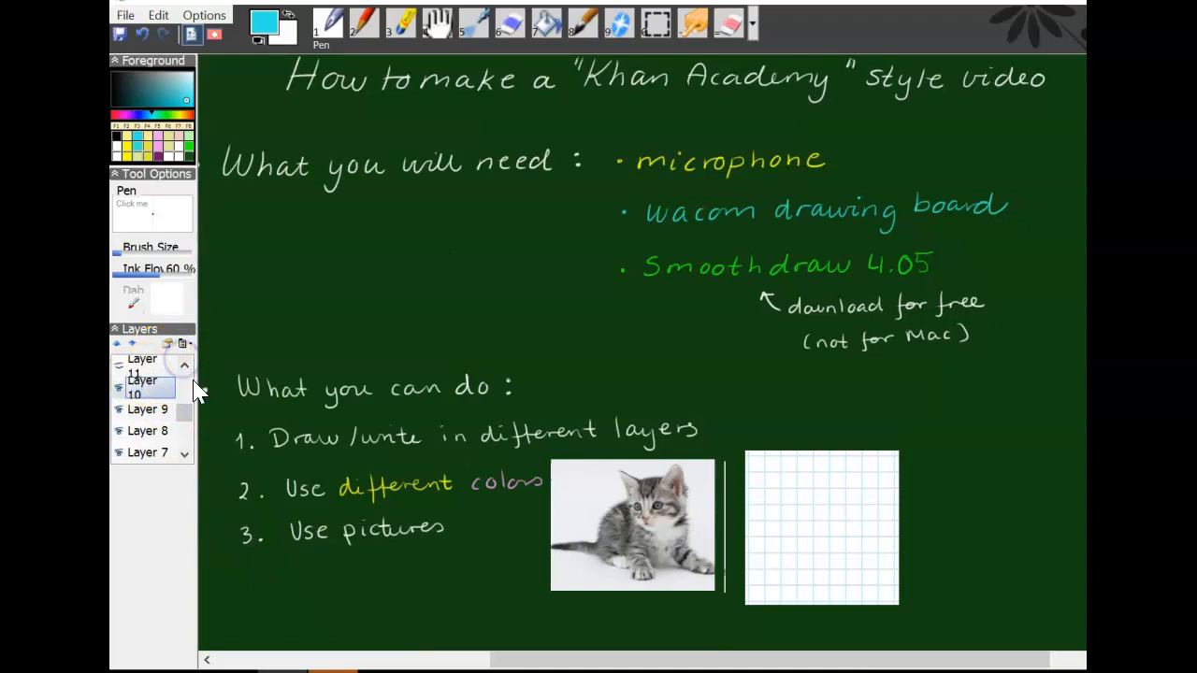
{"action": "left_click", "coordinate": [119, 367]}
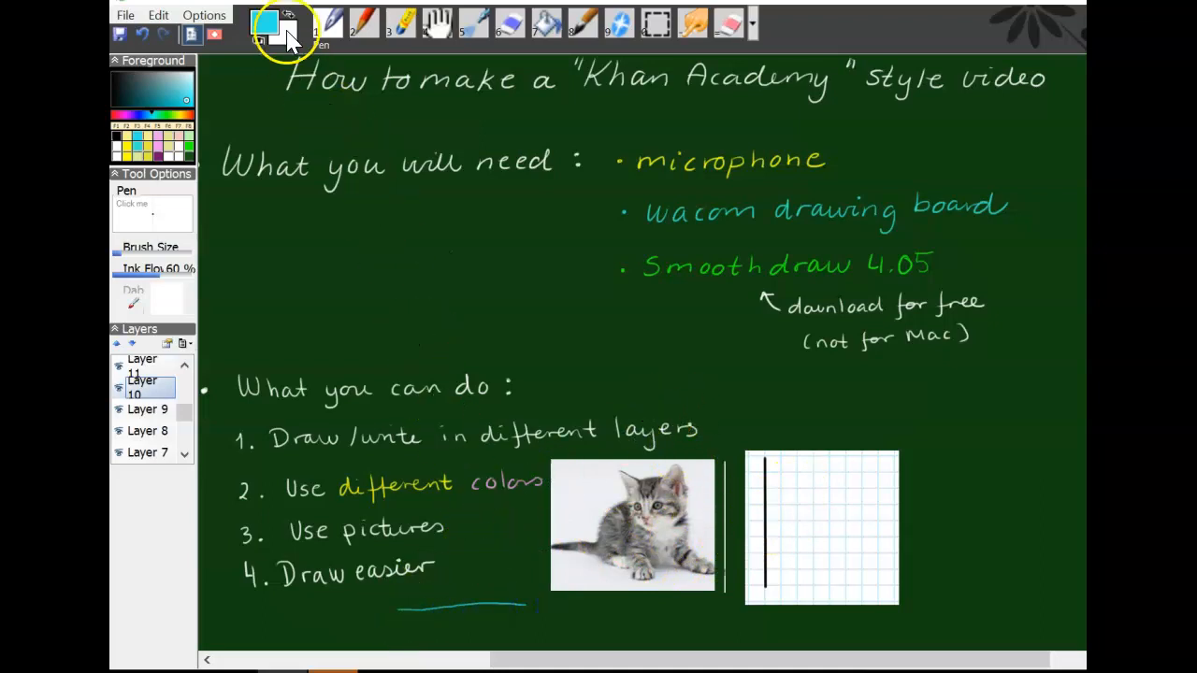
{"action": "left_click", "coordinate": [143, 34]}
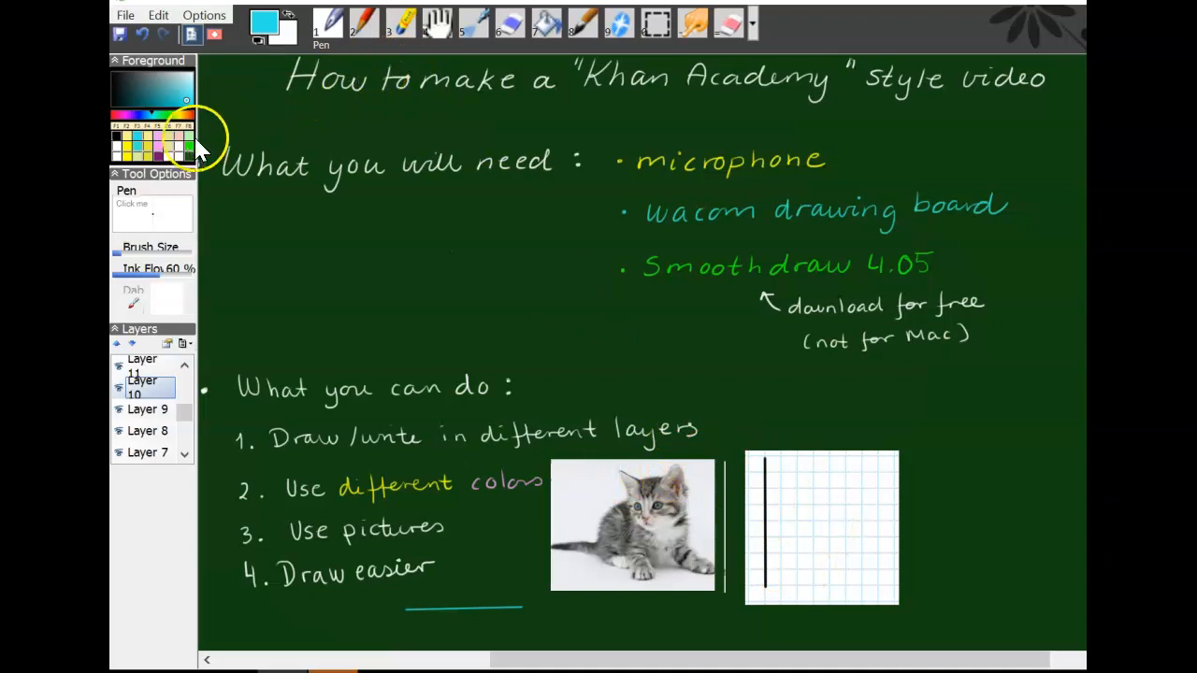
- Draw a black horizontal axis along the grid's lower edge and show Layer 12 with the "straight lines" note
{"action": "left_click", "coordinate": [116, 136]}
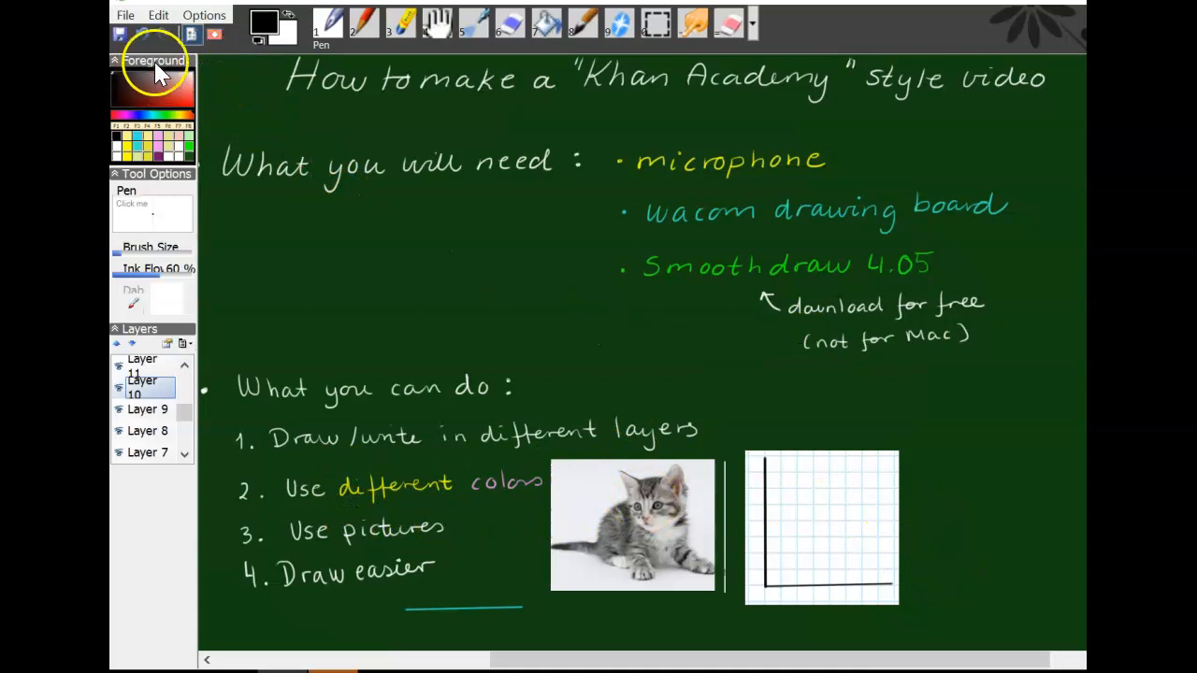
{"action": "left_click", "coordinate": [184, 365]}
{"action": "left_click", "coordinate": [184, 366]}
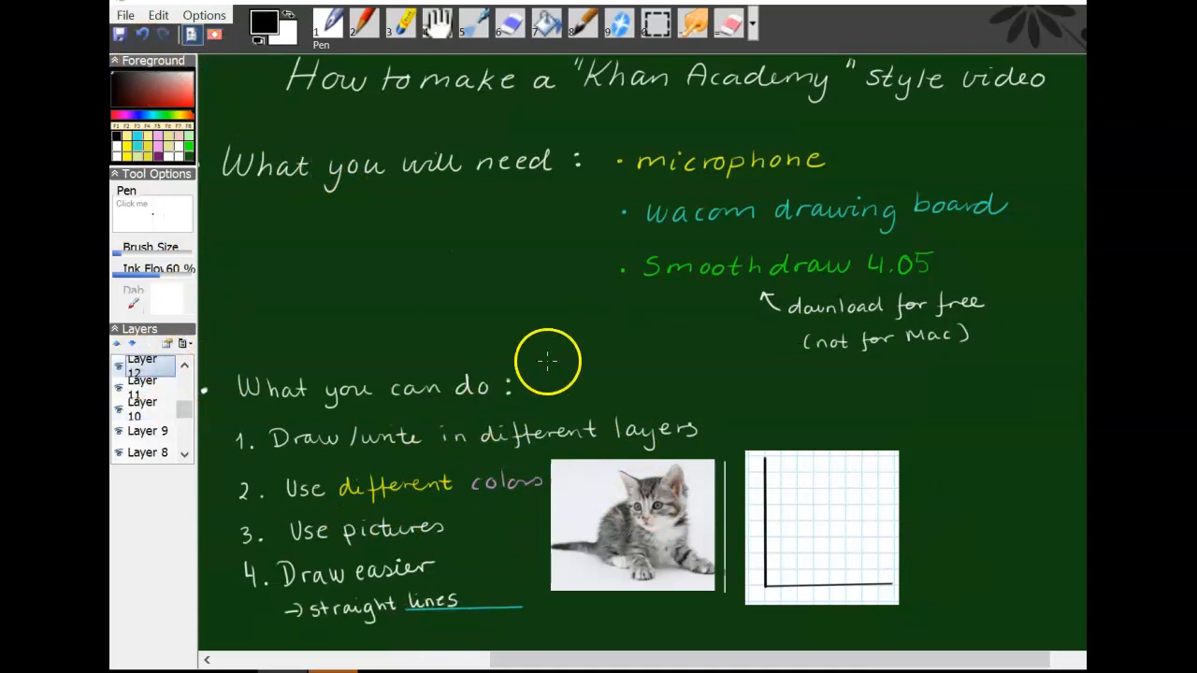
- Show Layer 13 with the "Copy your own drawing" point and bring its wireframe cube fully into view
{"action": "left_click", "coordinate": [437, 21]}
{"action": "left_click_drag", "start_coordinate": [561, 318], "coordinate": [481, 248]}
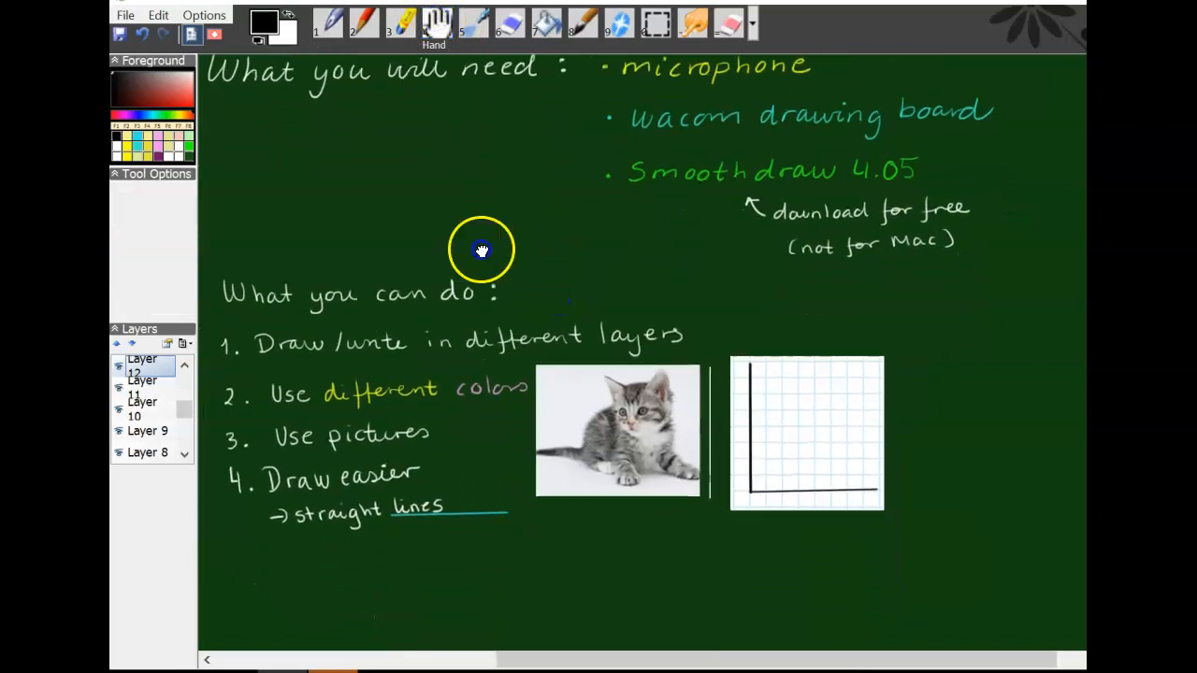
{"action": "left_click", "coordinate": [118, 366]}
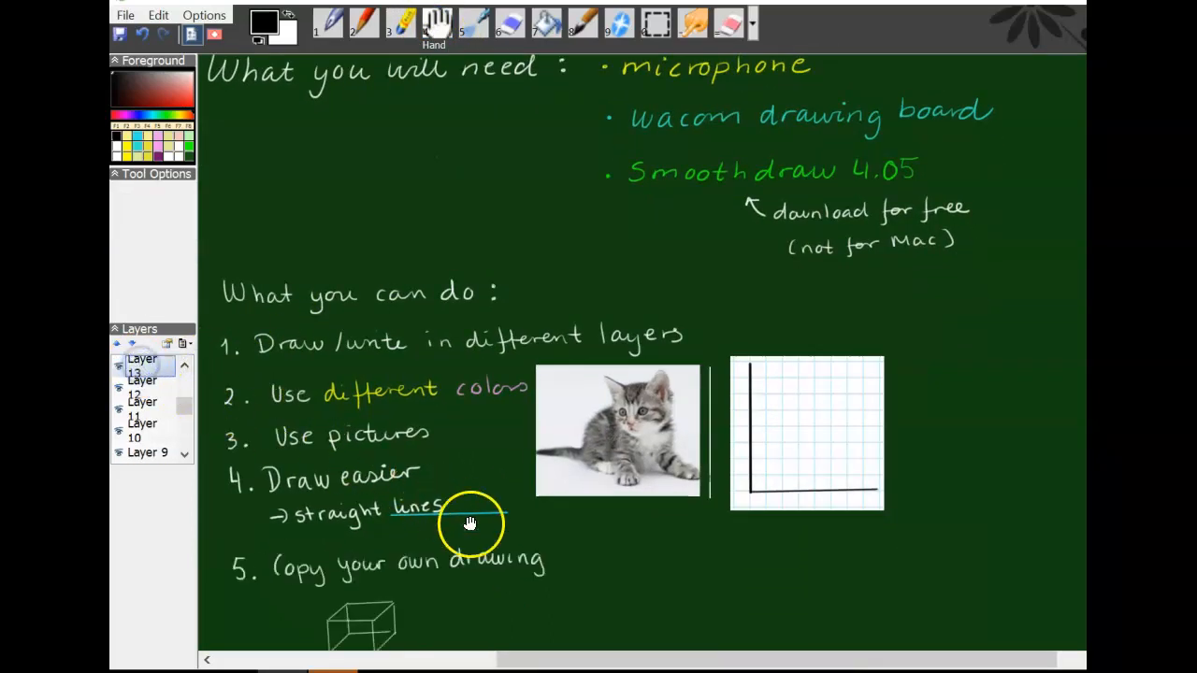
{"action": "left_click_drag", "start_coordinate": [640, 579], "coordinate": [642, 542]}
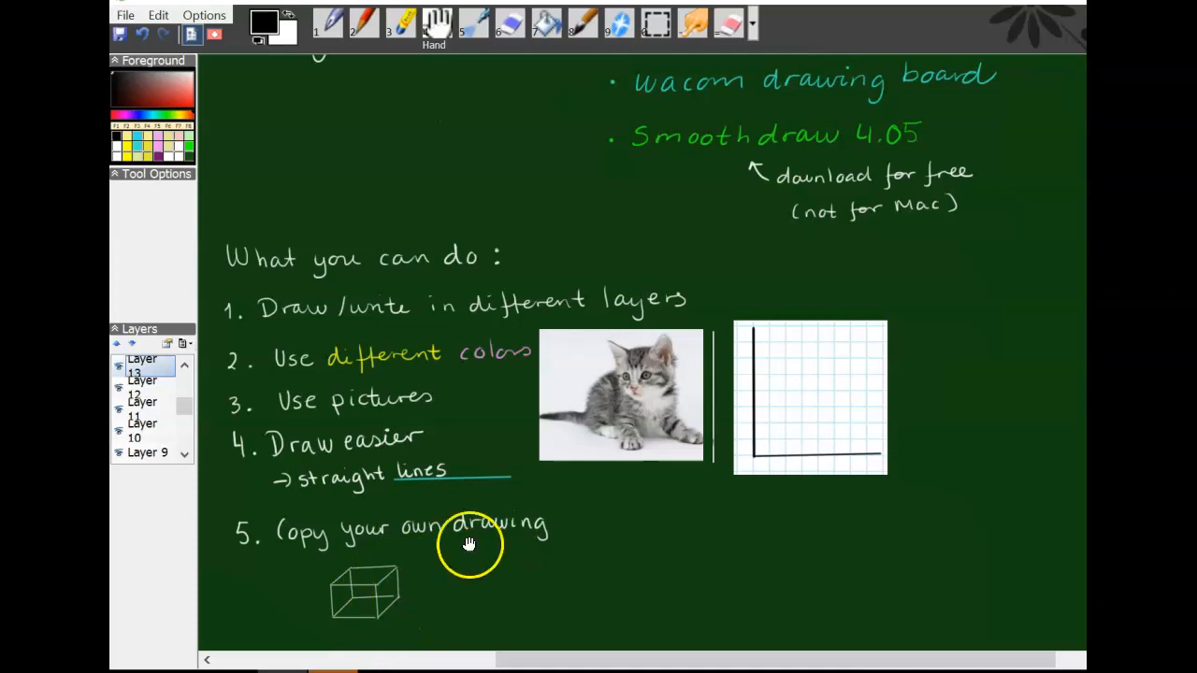
- Copy the wireframe cube, paste the copy beside the original, and undo the pasted copy
{"action": "left_click", "coordinate": [660, 28]}
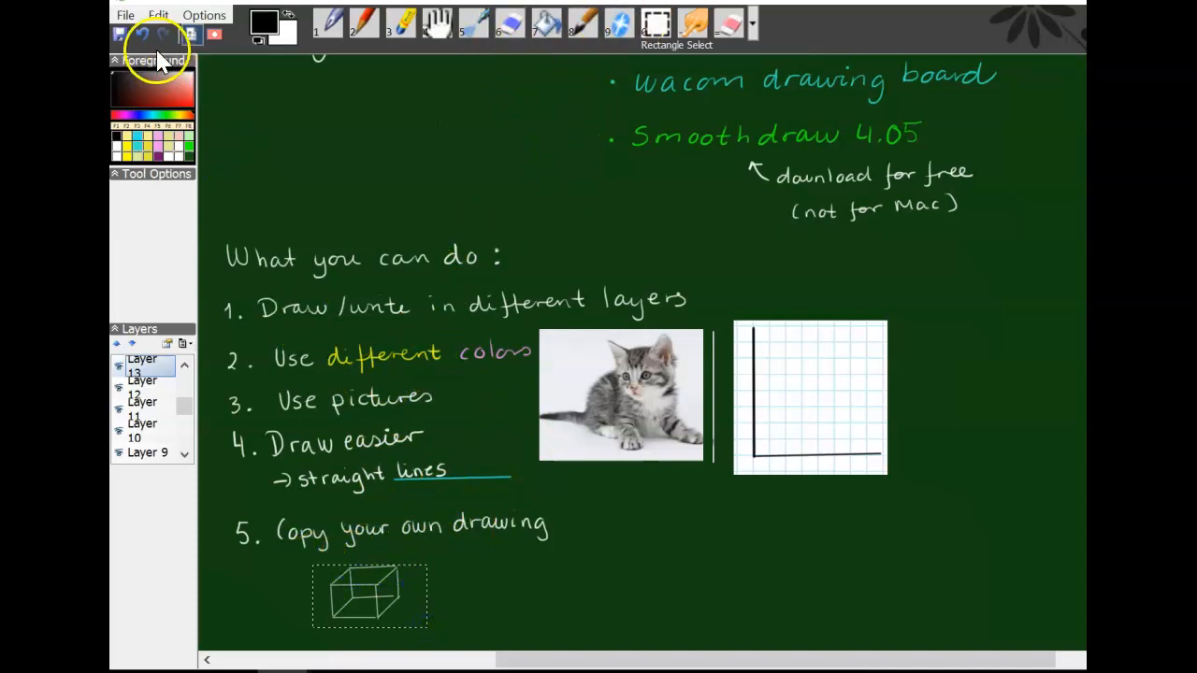
{"action": "left_click", "coordinate": [158, 15]}
{"action": "left_click", "coordinate": [184, 132]}
{"action": "left_click", "coordinate": [168, 13]}
{"action": "left_click", "coordinate": [176, 130]}
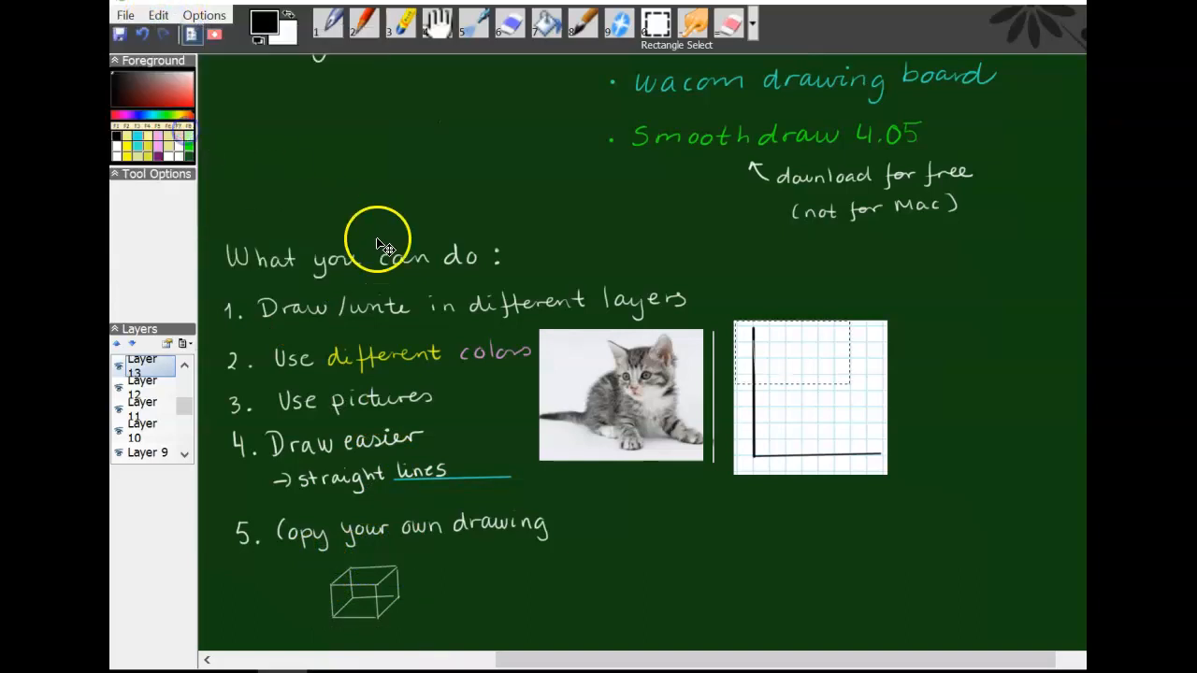
{"action": "left_click_drag", "start_coordinate": [814, 349], "coordinate": [486, 593]}
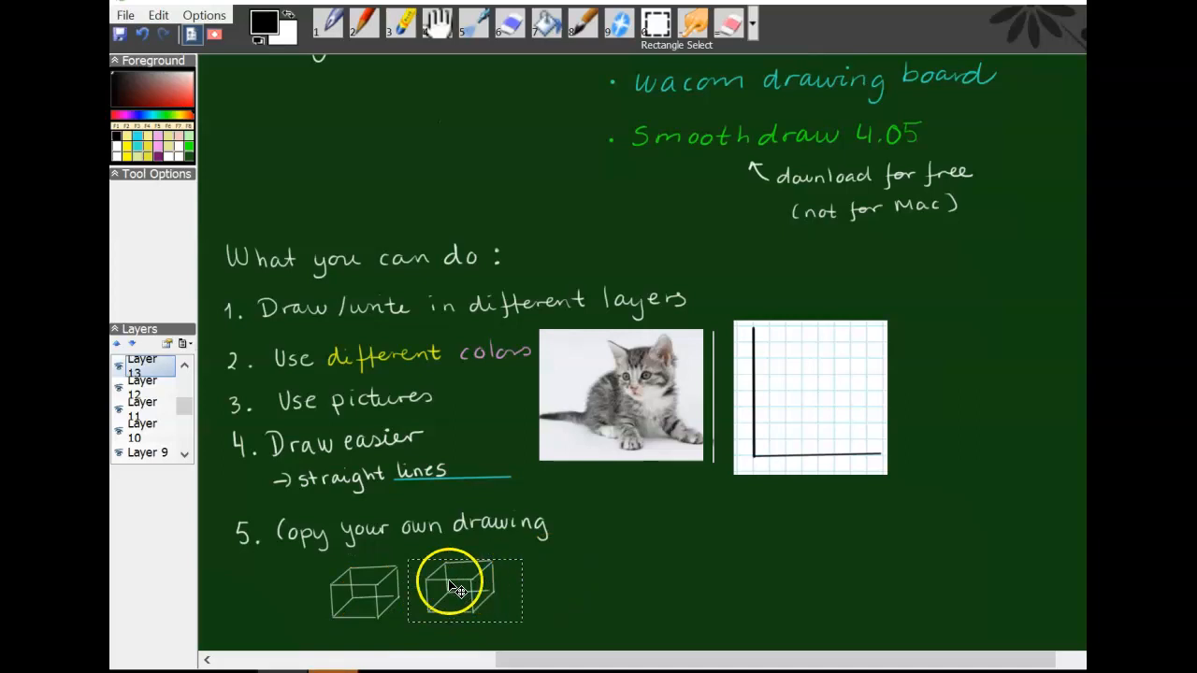
{"action": "left_click", "coordinate": [143, 34]}
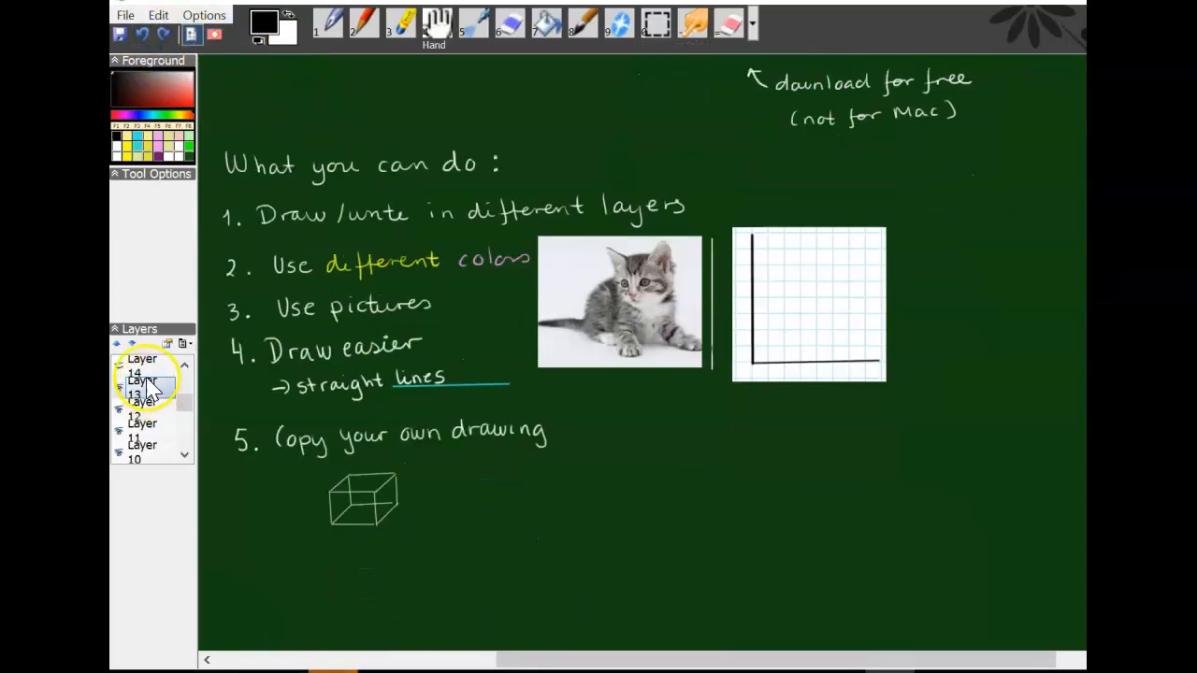
- Show Layer 14 with the "vary the brush size" point and try black and white Pen strokes at different brush sizes
{"action": "left_click", "coordinate": [119, 366]}
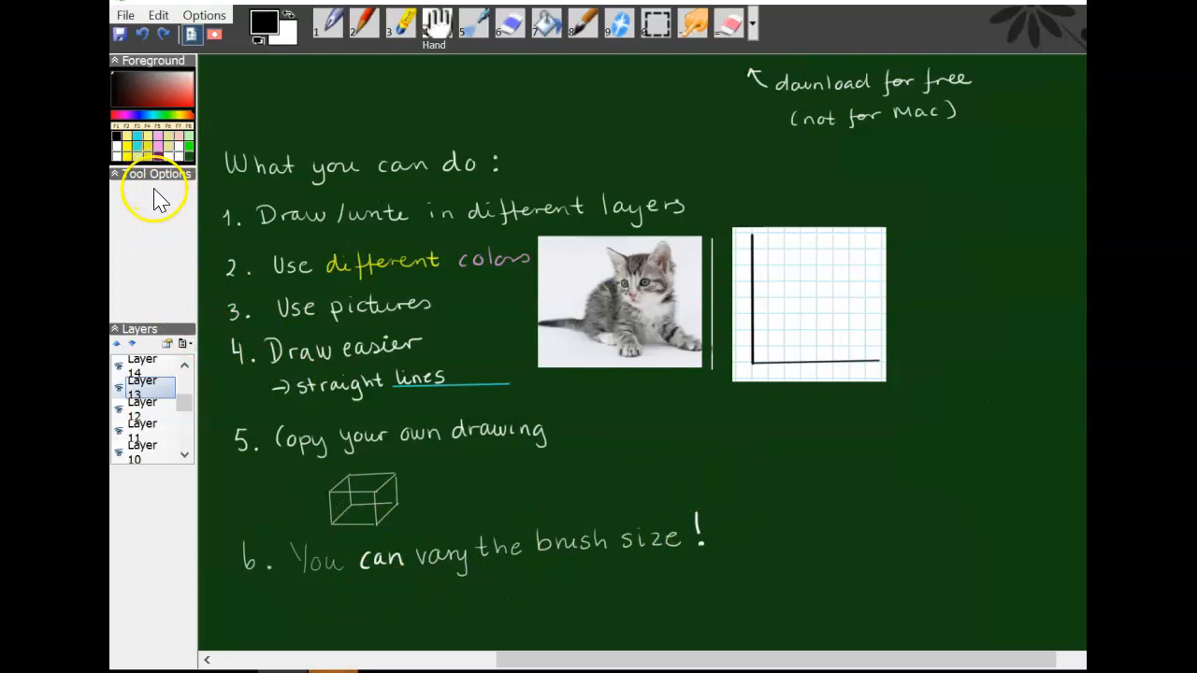
{"action": "left_click", "coordinate": [327, 21]}
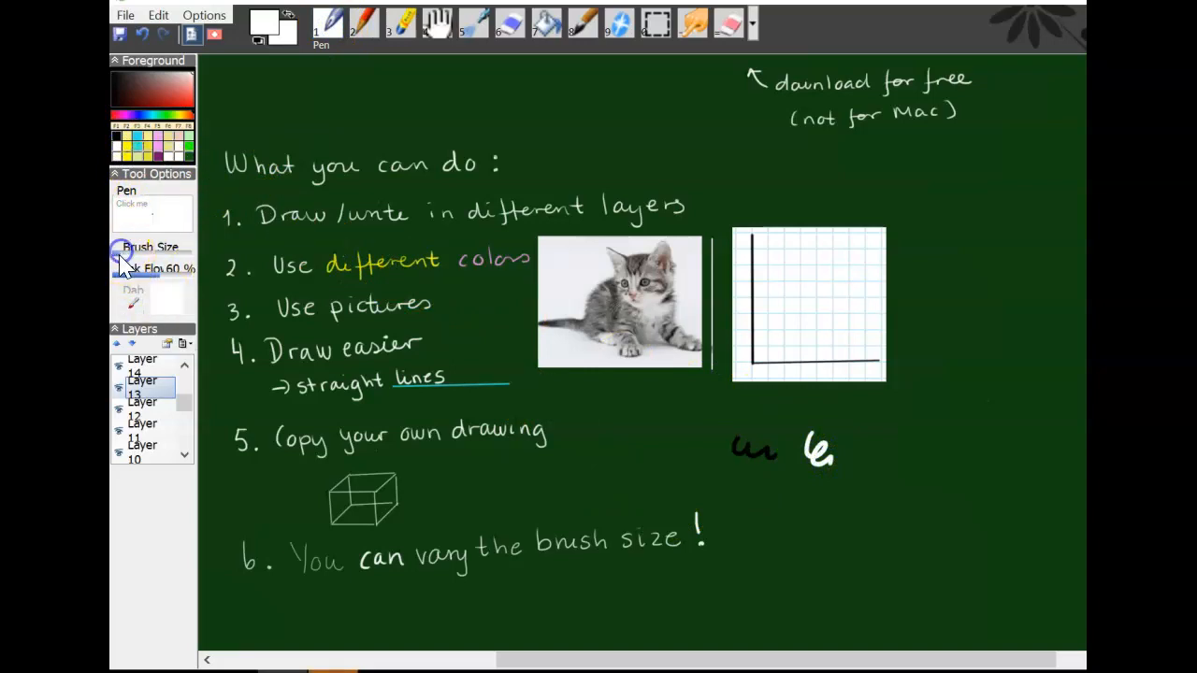
{"action": "left_click_drag", "start_coordinate": [702, 480], "coordinate": [718, 481]}
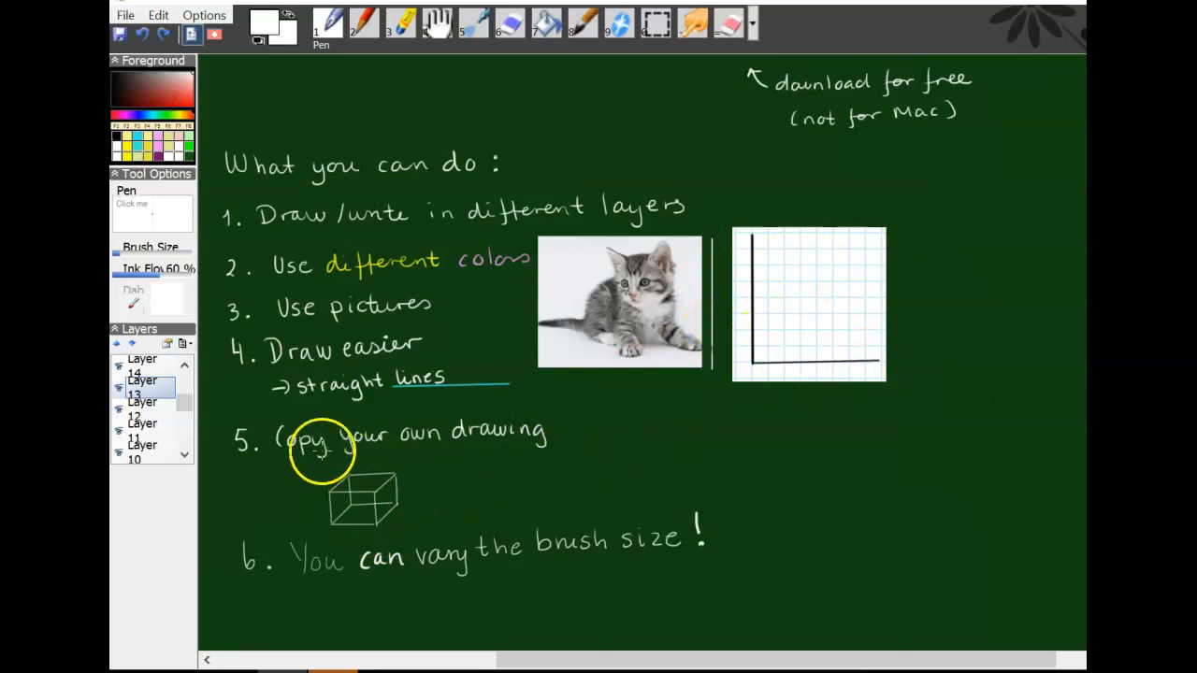
- Show Layer 15 with the "make everything ready" point and Layer 16 with the note about closing all layers first
{"action": "left_click", "coordinate": [184, 365]}
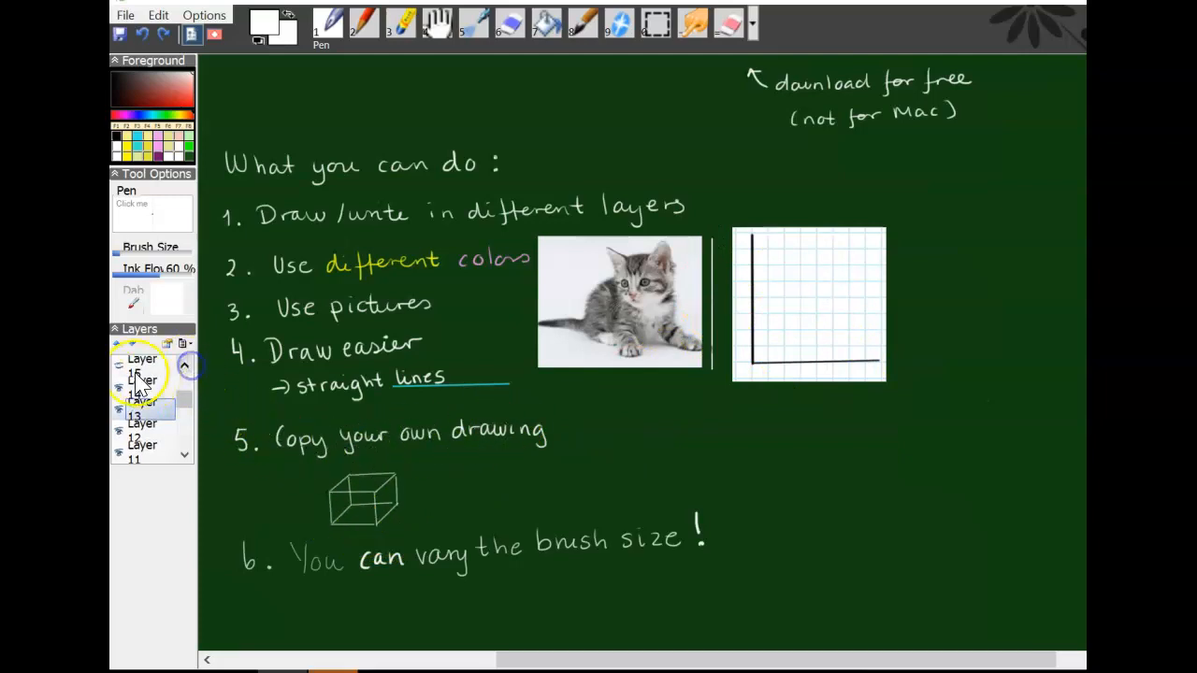
{"action": "left_click", "coordinate": [129, 369]}
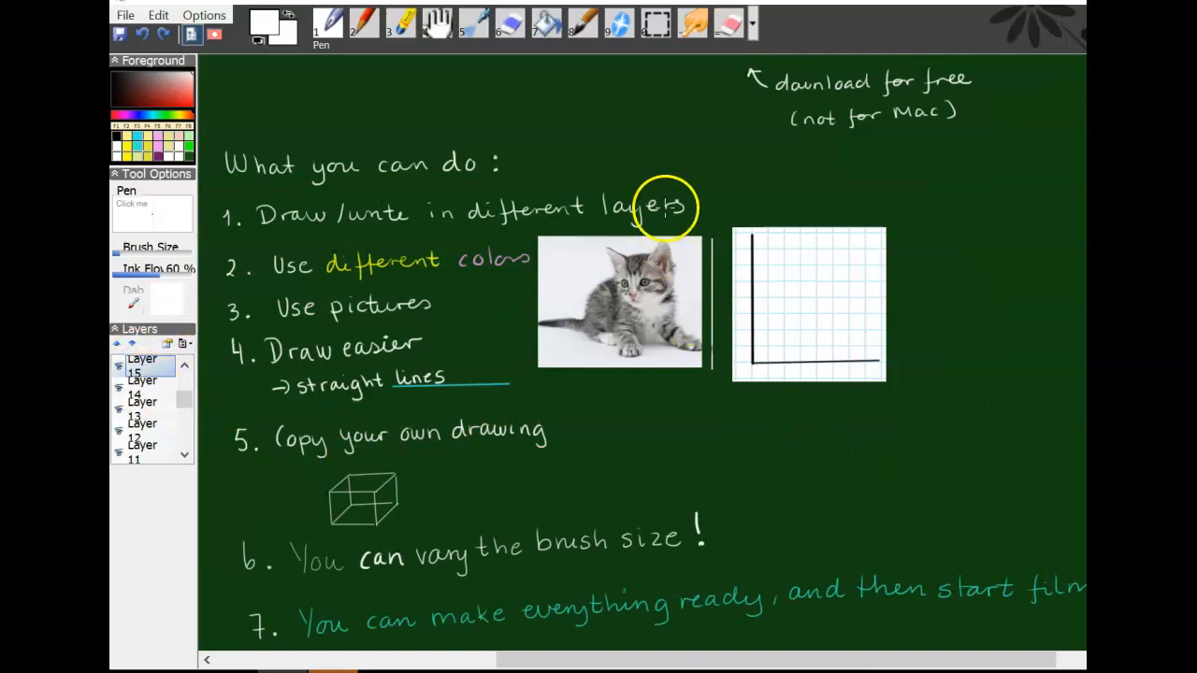
{"action": "left_click", "coordinate": [435, 24]}
{"action": "left_click_drag", "start_coordinate": [780, 502], "coordinate": [708, 417]}
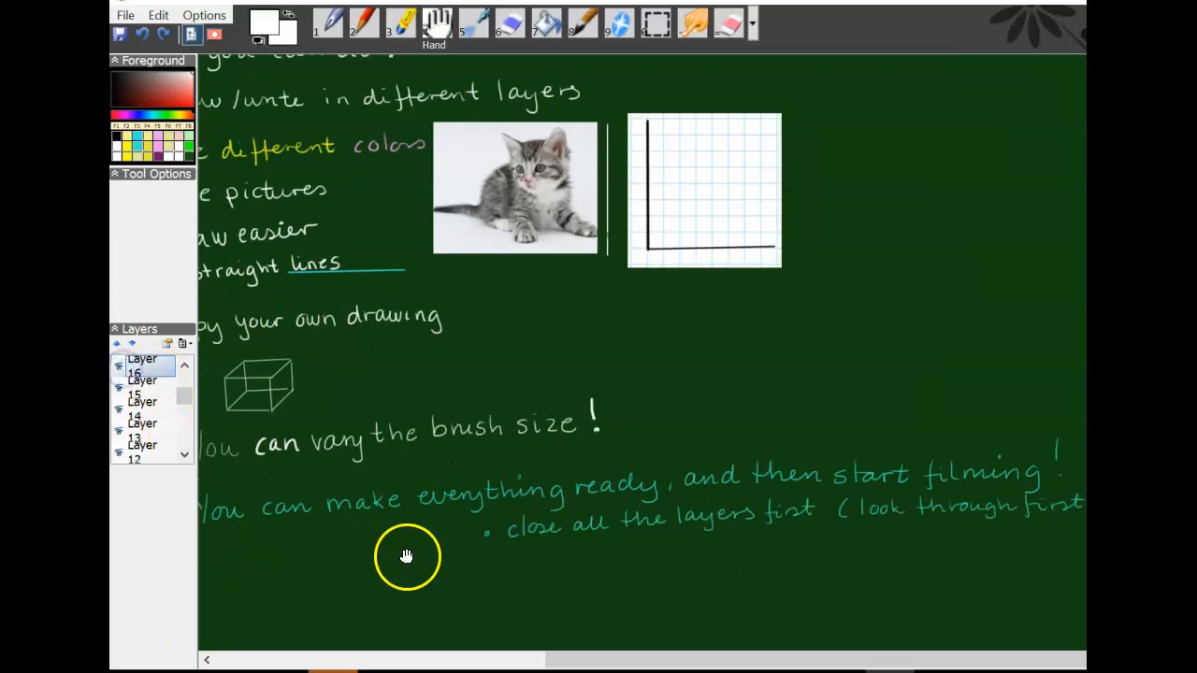
{"action": "left_click", "coordinate": [487, 531]}
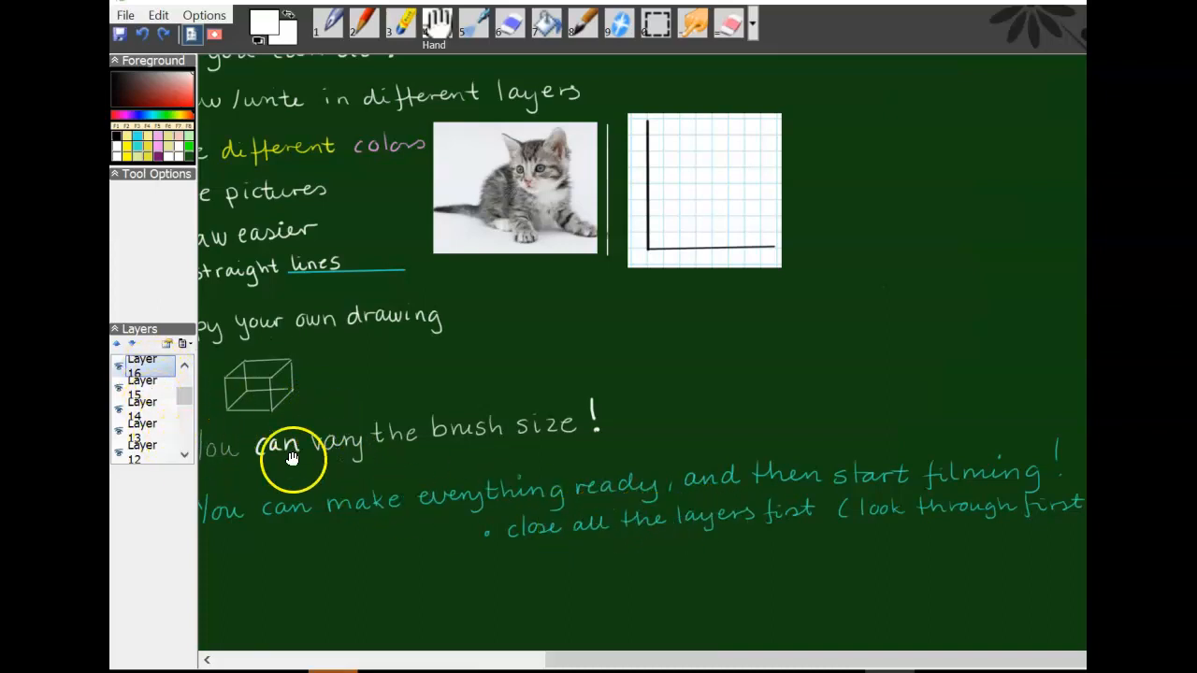
- Hide the prepared layers one after another, from Layer 16 down to Layer 7
{"action": "left_click", "coordinate": [118, 365]}
{"action": "left_click", "coordinate": [118, 387]}
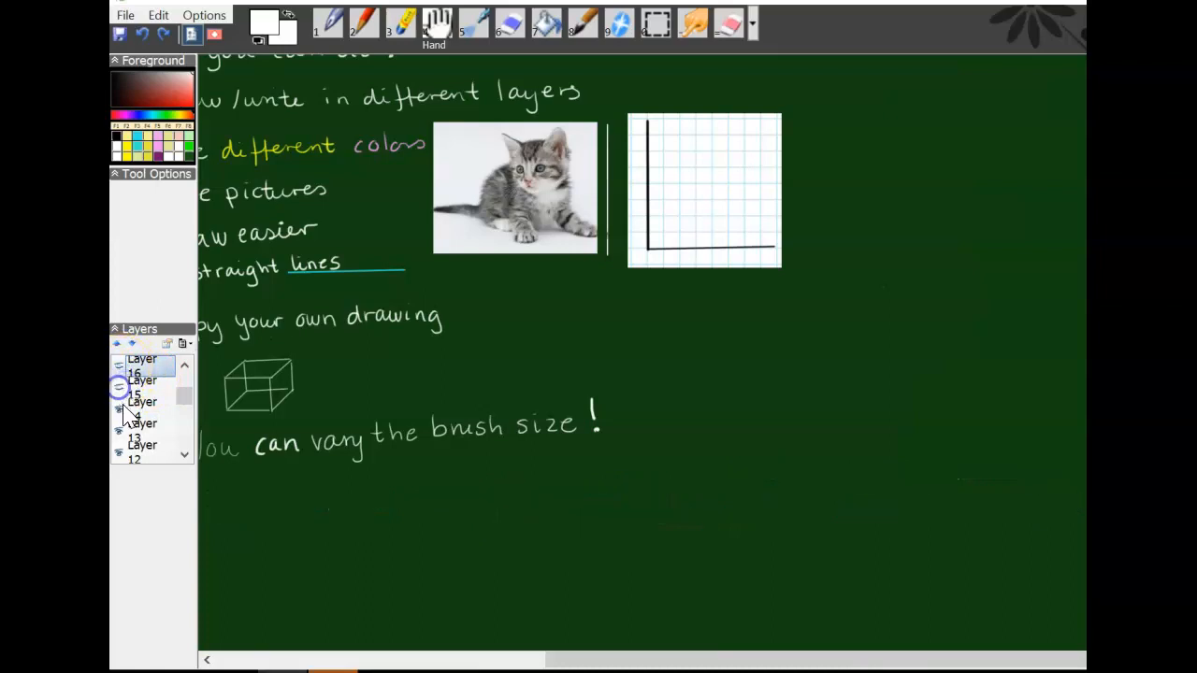
{"action": "left_click", "coordinate": [118, 408]}
{"action": "left_click", "coordinate": [118, 429]}
{"action": "left_click", "coordinate": [118, 451]}
{"action": "left_click", "coordinate": [184, 454]}
{"action": "left_click", "coordinate": [184, 454]}
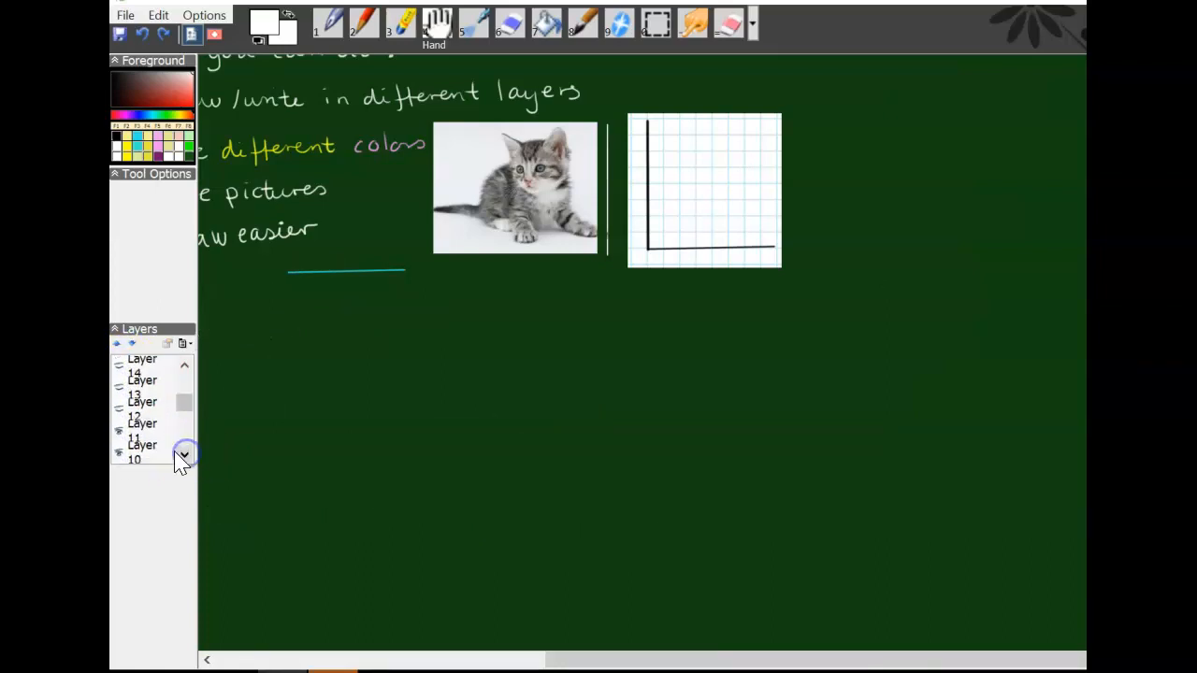
{"action": "left_click", "coordinate": [117, 429]}
{"action": "left_click", "coordinate": [118, 452]}
{"action": "left_click", "coordinate": [184, 454]}
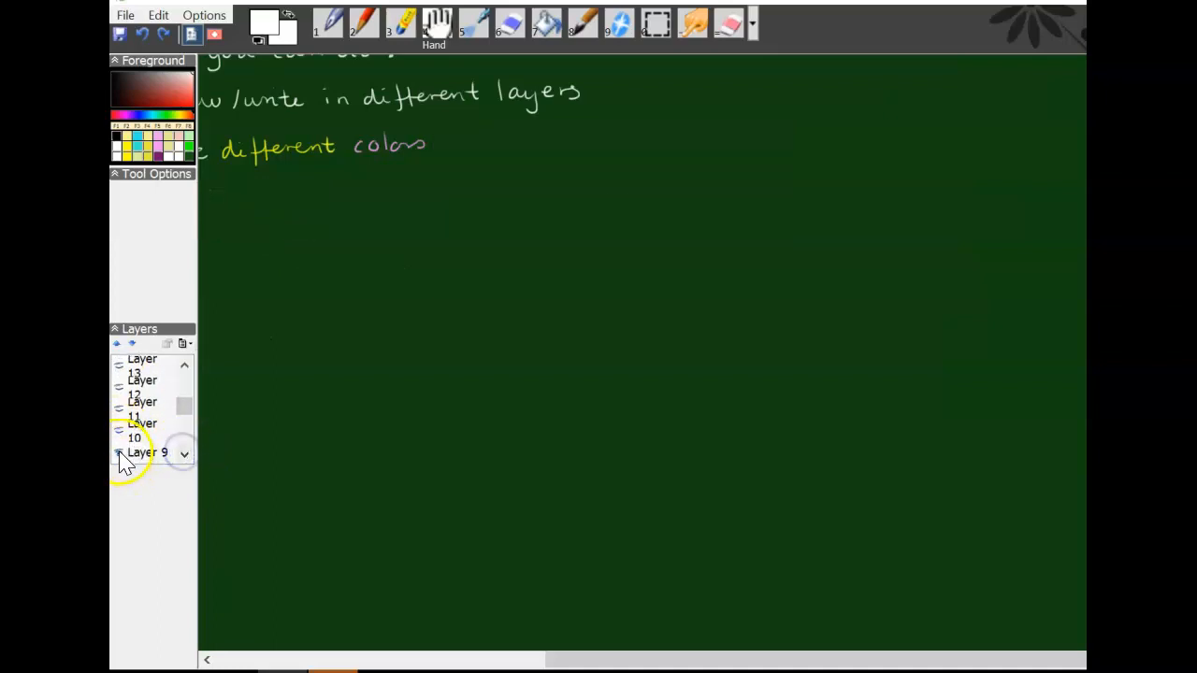
{"action": "left_click", "coordinate": [118, 452]}
{"action": "left_click", "coordinate": [185, 454]}
{"action": "left_click", "coordinate": [184, 455]}
{"action": "left_click", "coordinate": [118, 430]}
{"action": "left_click", "coordinate": [118, 452]}
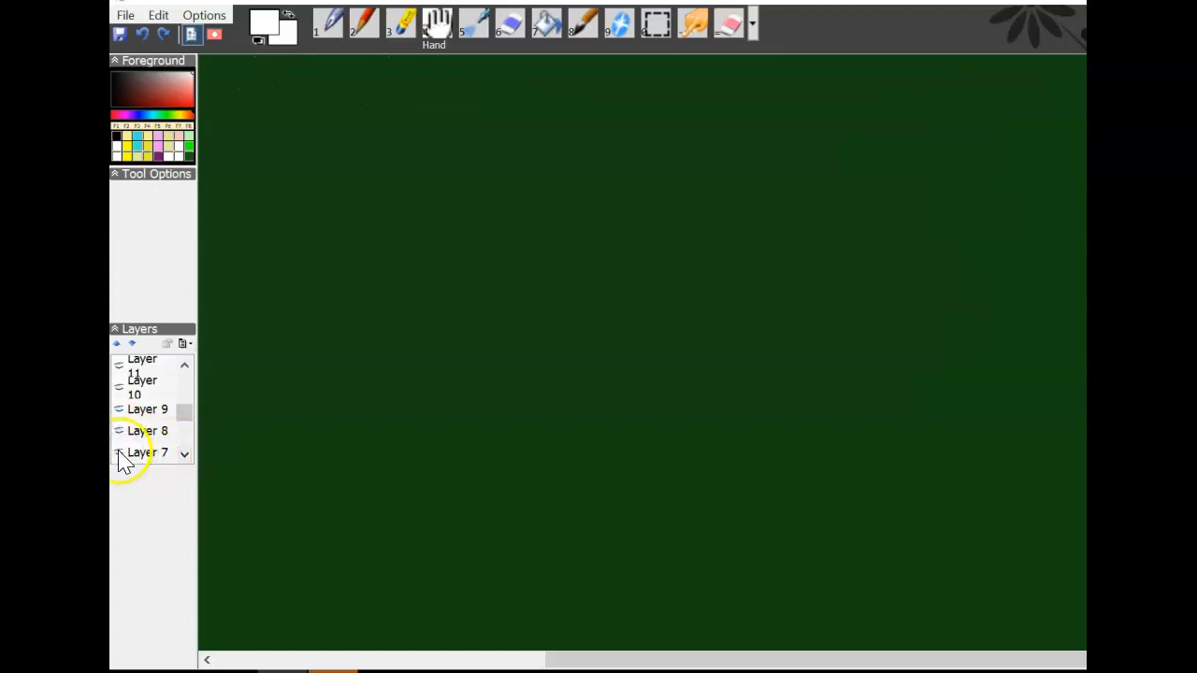
- Show the hidden layers again in order, from Layer 7 up to Layer 16
{"action": "left_click", "coordinate": [118, 430]}
{"action": "left_click", "coordinate": [118, 408]}
{"action": "left_click", "coordinate": [118, 388]}
{"action": "left_click", "coordinate": [118, 366]}
{"action": "left_click", "coordinate": [188, 365]}
{"action": "left_click", "coordinate": [188, 364]}
{"action": "left_click", "coordinate": [188, 365]}
{"action": "left_click", "coordinate": [117, 409]}
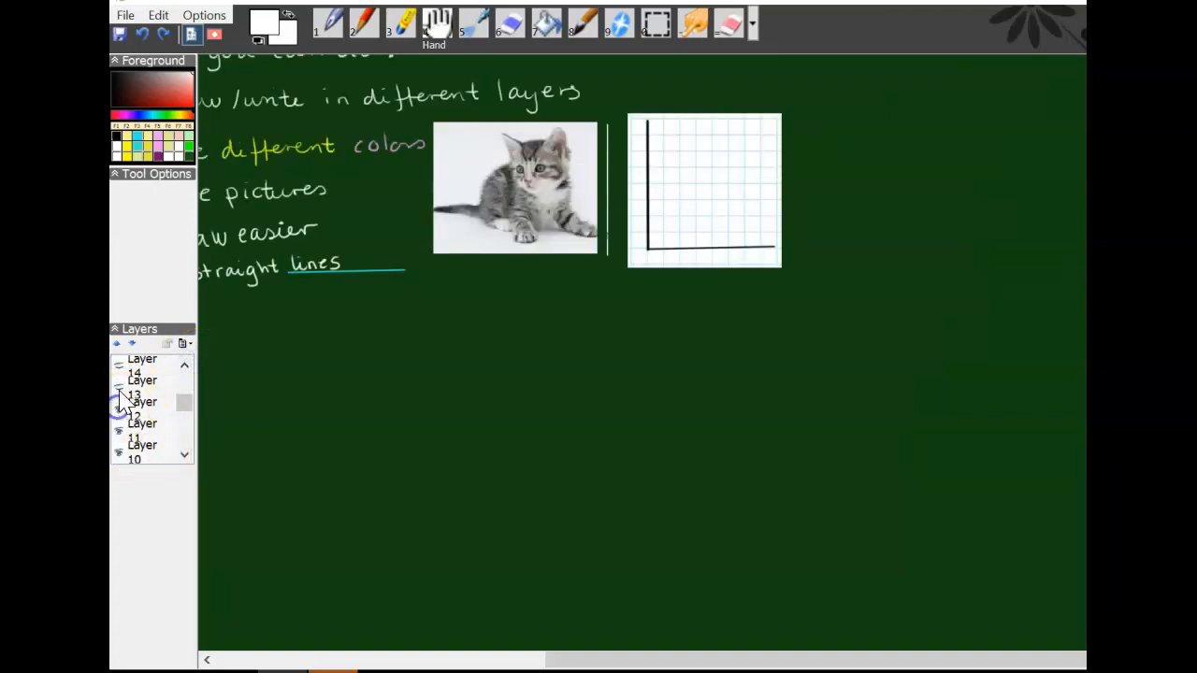
{"action": "left_click", "coordinate": [118, 387]}
{"action": "left_click", "coordinate": [118, 365]}
{"action": "left_click", "coordinate": [188, 365]}
{"action": "left_click", "coordinate": [118, 366]}
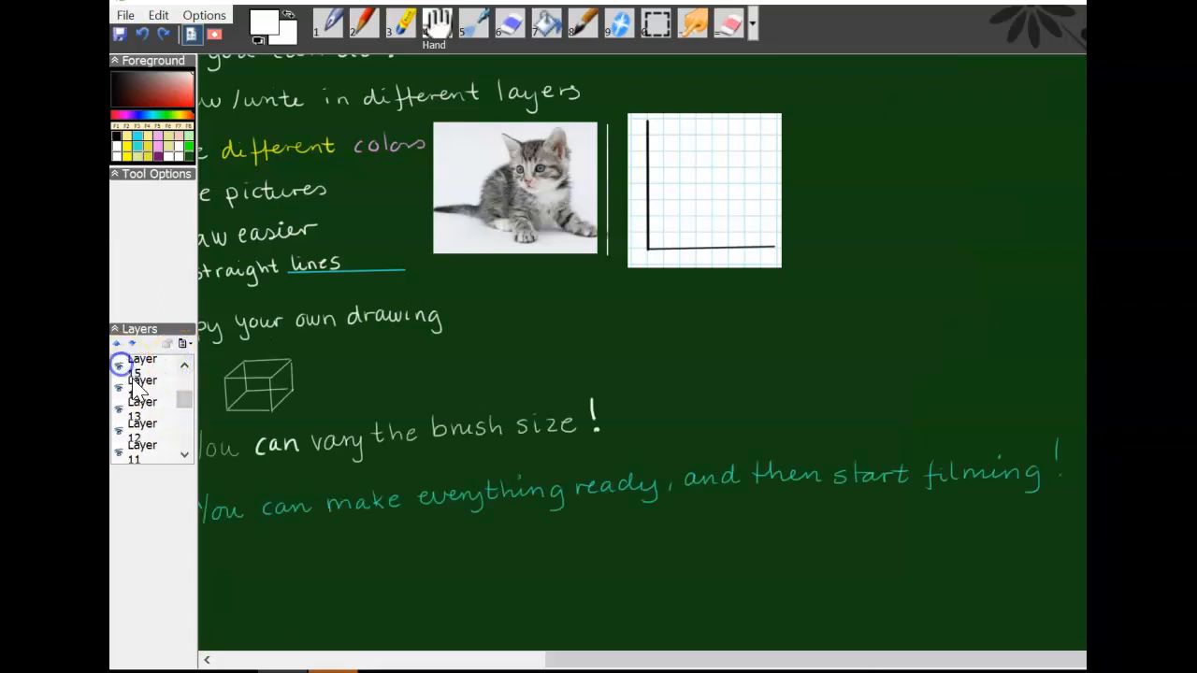
{"action": "left_click", "coordinate": [186, 364]}
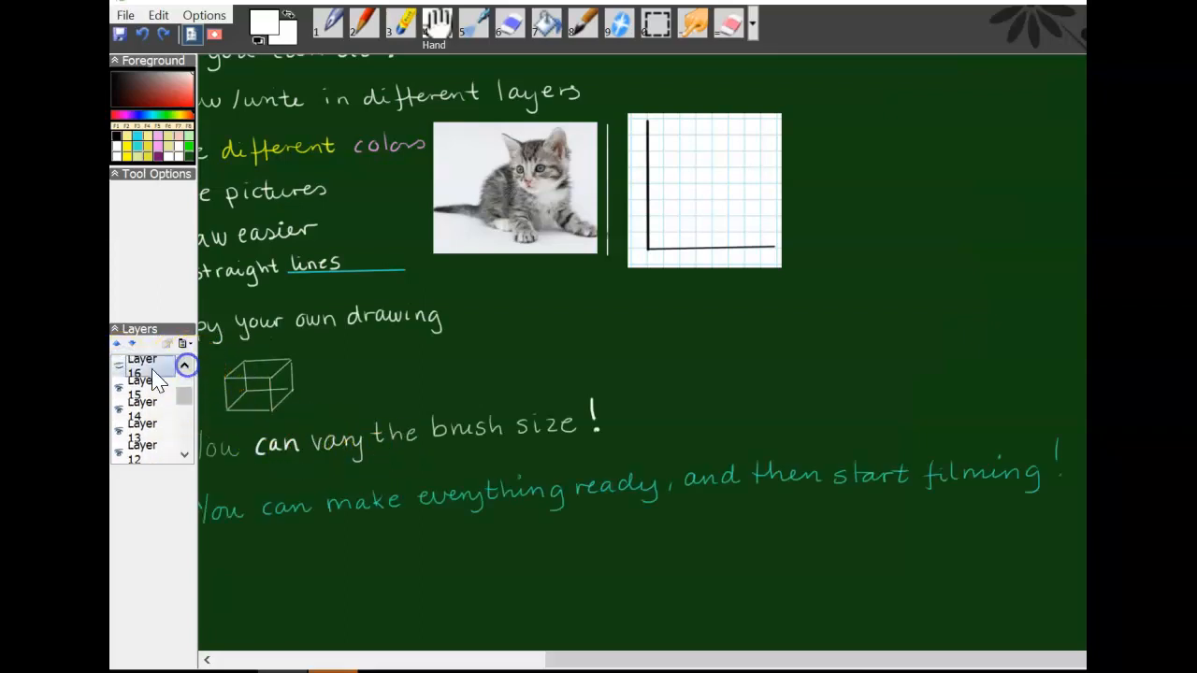
{"action": "left_click", "coordinate": [119, 365]}
{"action": "left_click", "coordinate": [141, 374]}
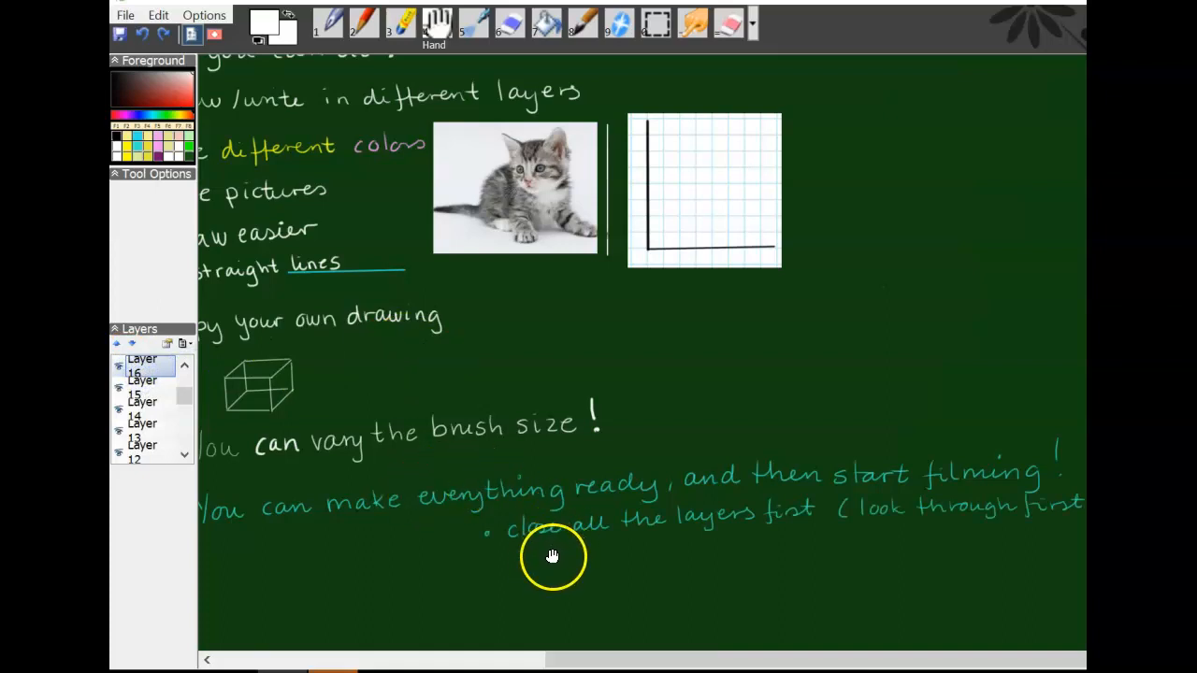
- Show Layer 17 and Layer 18 to reveal the active-layer reminder and the "What I will teach you" heading
{"action": "left_click_drag", "start_coordinate": [459, 374], "coordinate": [486, 342]}
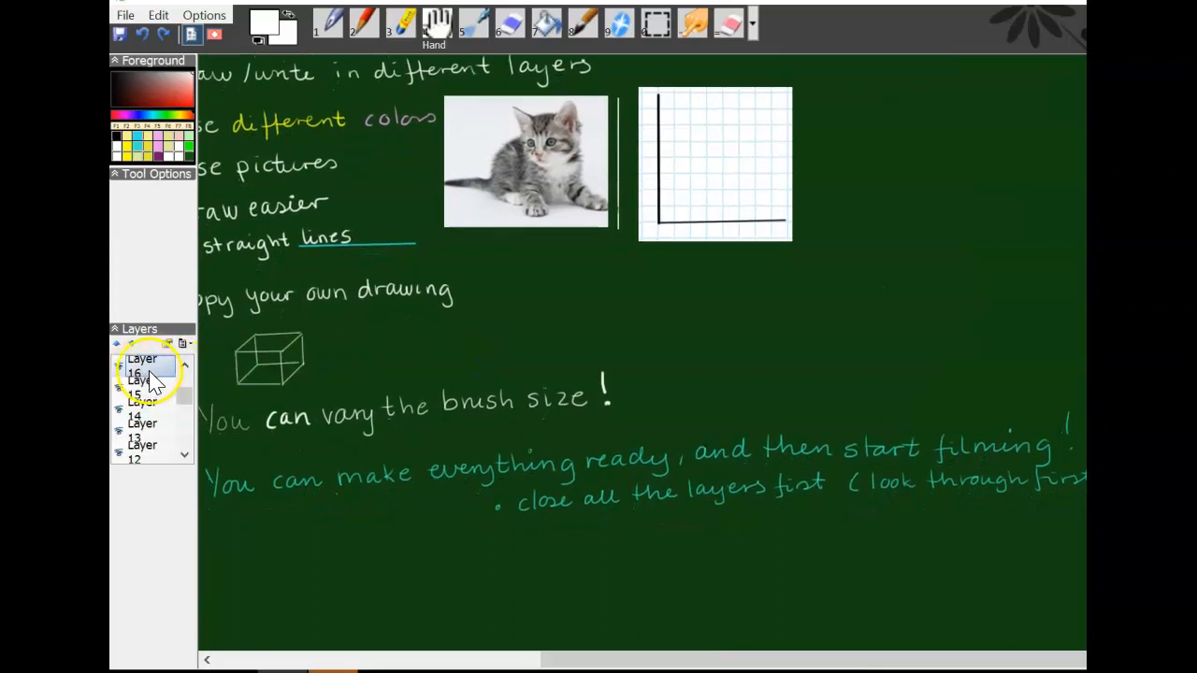
{"action": "left_click", "coordinate": [184, 365]}
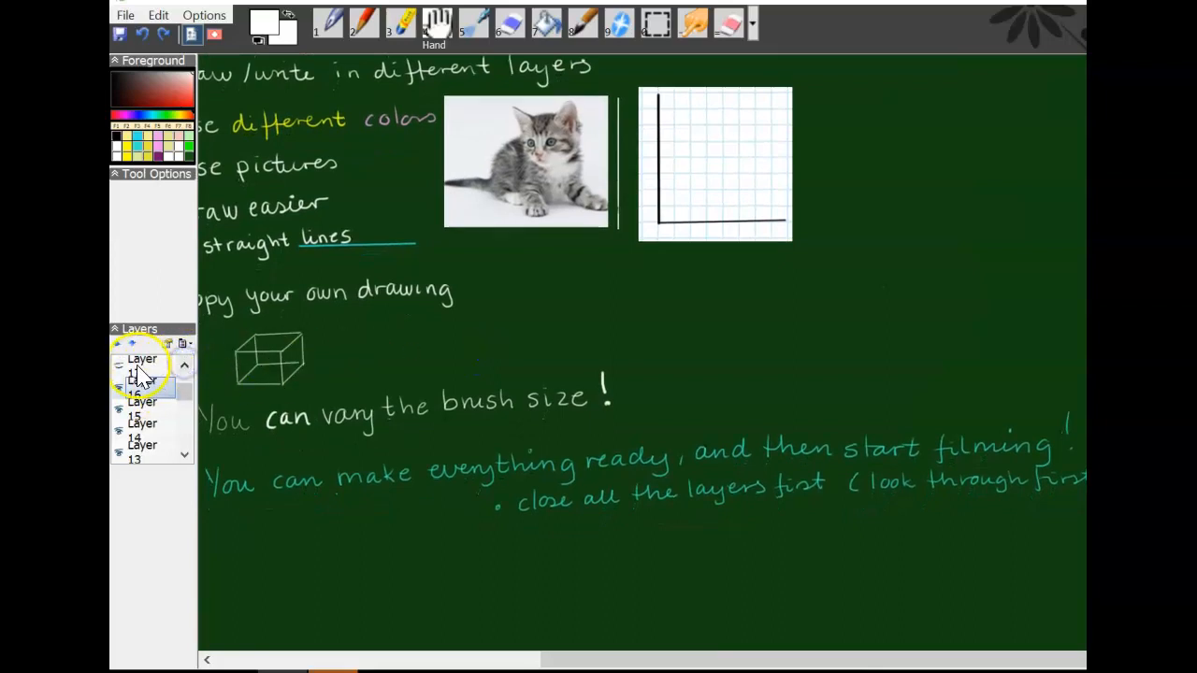
{"action": "left_click", "coordinate": [189, 365]}
{"action": "left_click", "coordinate": [143, 373]}
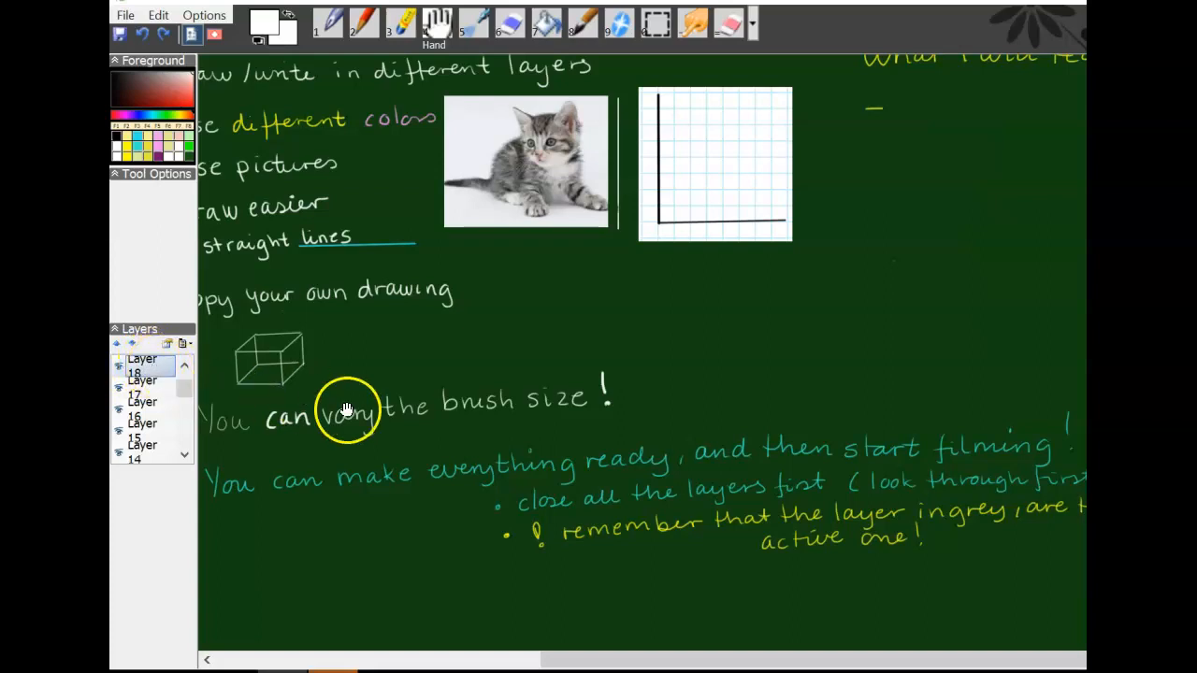
{"action": "left_click_drag", "start_coordinate": [554, 436], "coordinate": [535, 421]}
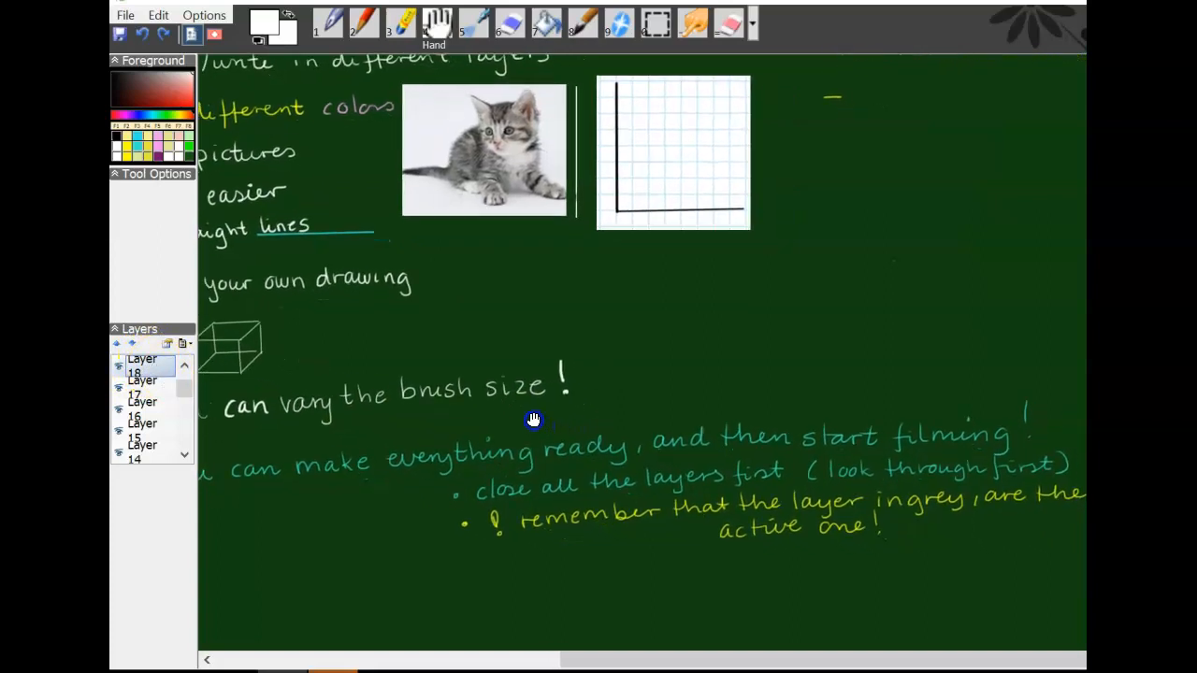
- Undo a test Pen stroke, make Layer 13 active, and draw a white scribble below the grid
{"action": "left_click", "coordinate": [335, 28]}
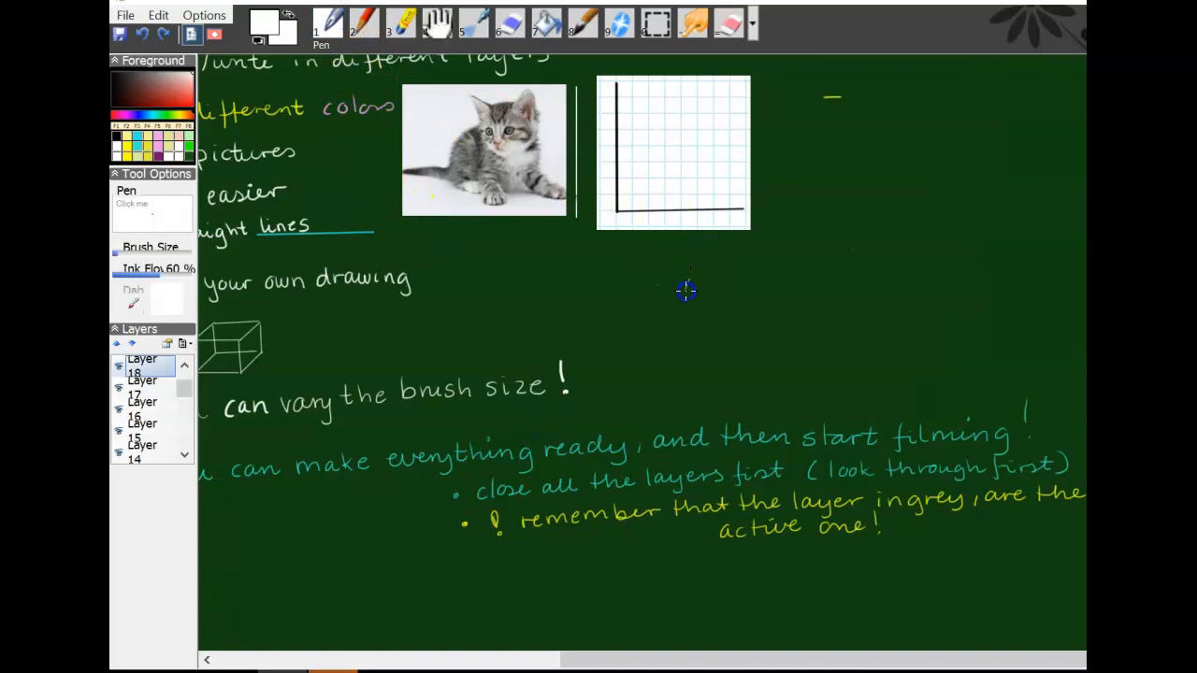
{"action": "left_click", "coordinate": [142, 34]}
{"action": "left_click", "coordinate": [184, 456]}
{"action": "left_click", "coordinate": [142, 453]}
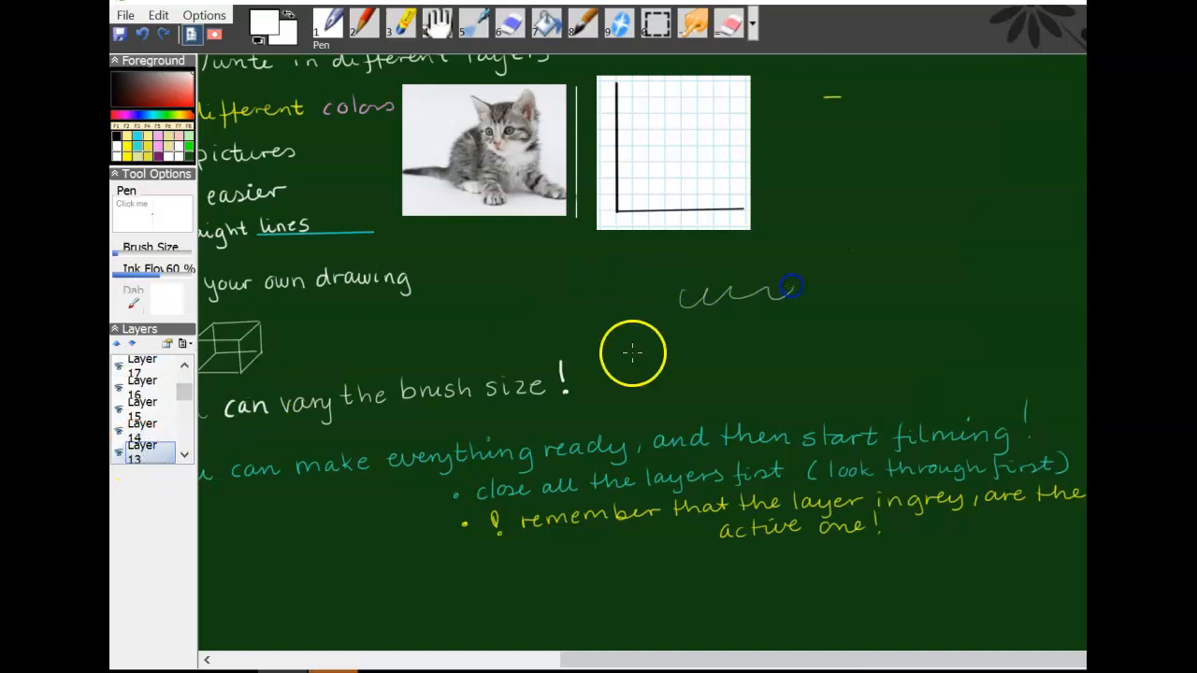
- Toggle Layer 13 off and on, and remove its white scribble with the Hard Eraser
{"action": "left_click", "coordinate": [118, 454]}
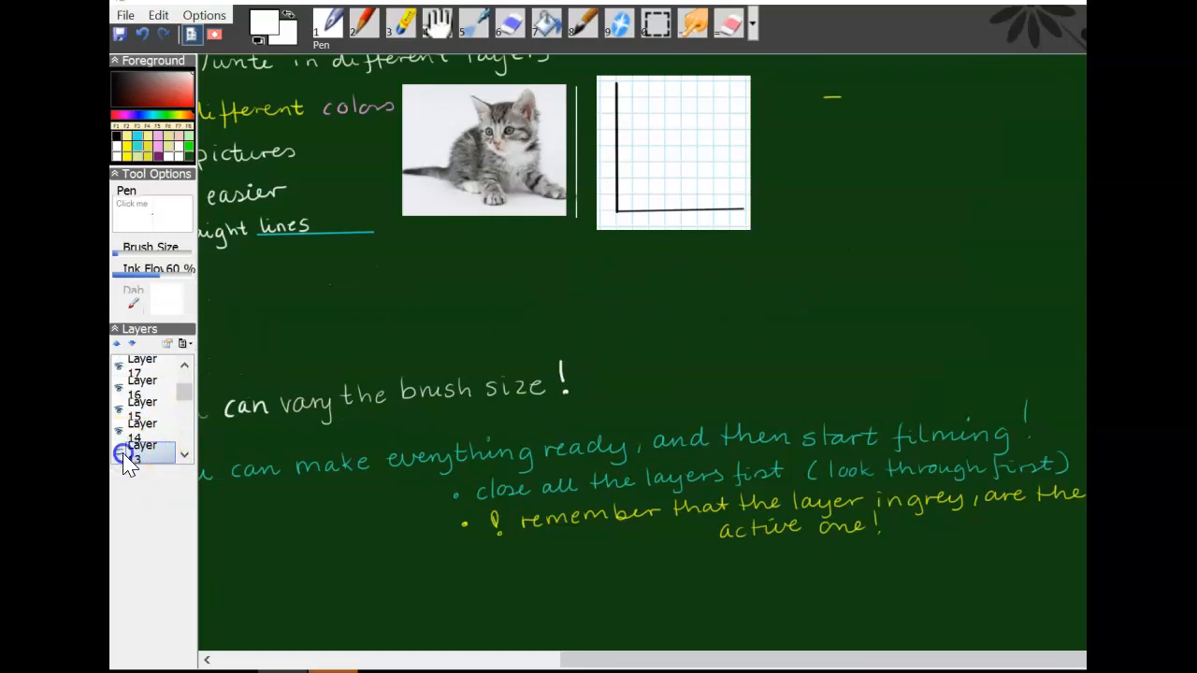
{"action": "left_click", "coordinate": [119, 453]}
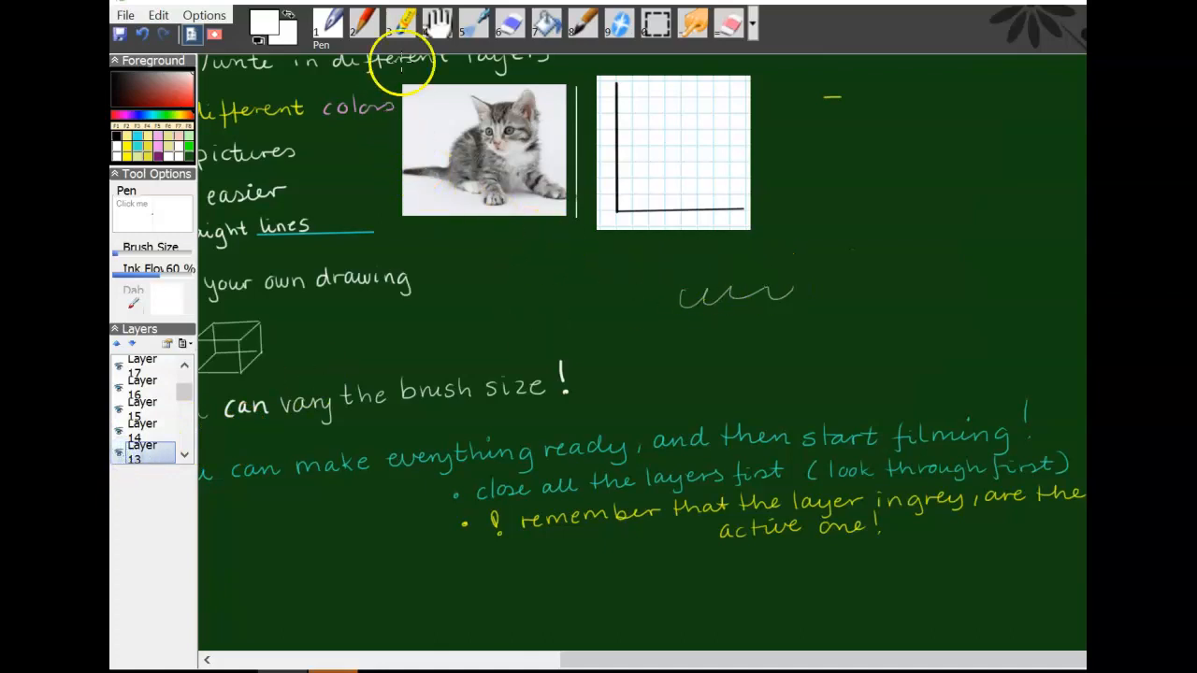
{"action": "left_click", "coordinate": [510, 23]}
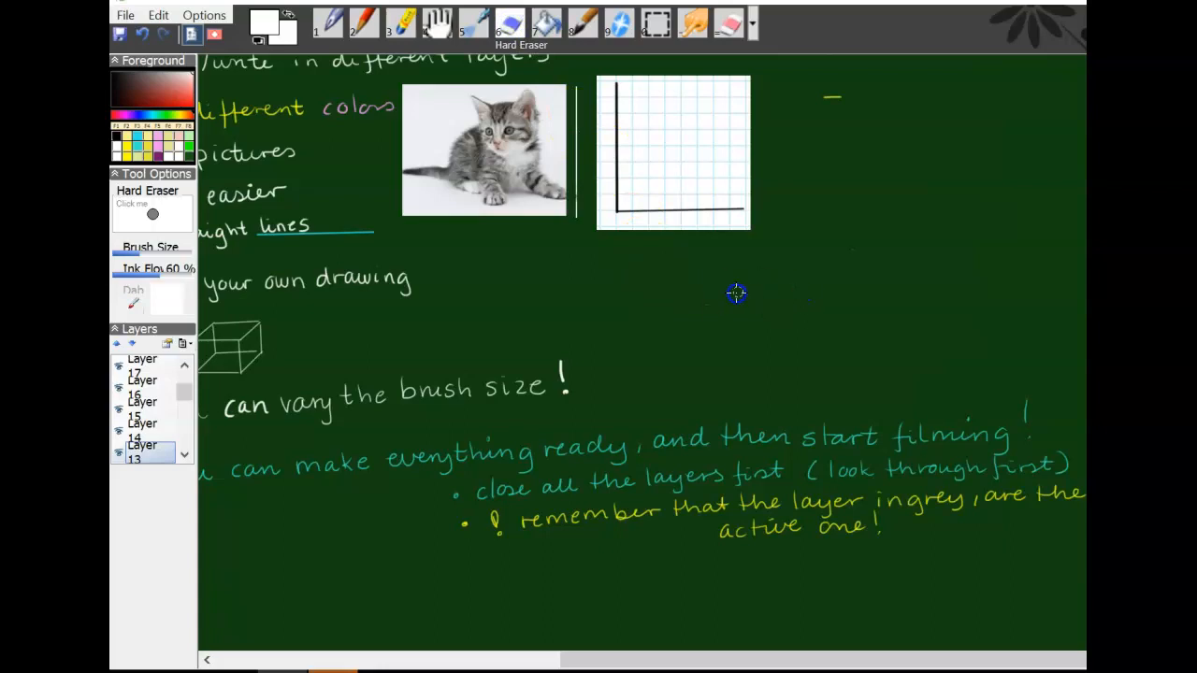
- Show Layer 19 with "How to customize your smoothdraw" and the layer above it, with the teaching list in view
{"action": "left_click", "coordinate": [184, 364]}
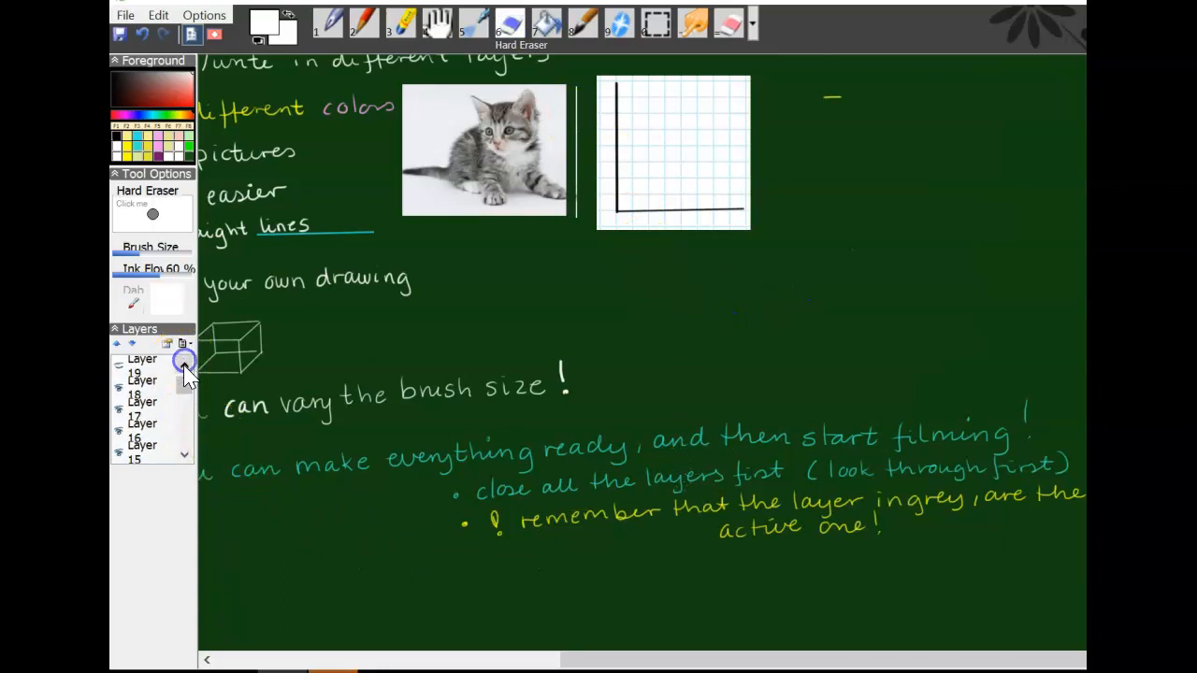
{"action": "left_click", "coordinate": [129, 371]}
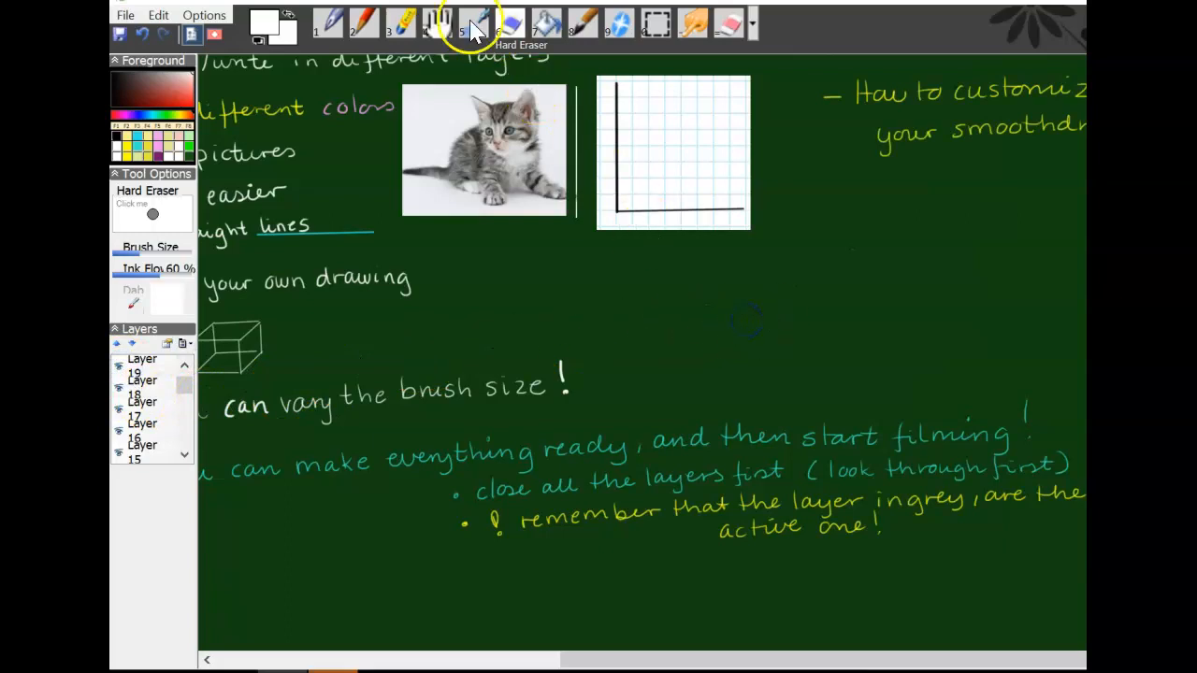
{"action": "left_click", "coordinate": [437, 22]}
{"action": "left_click_drag", "start_coordinate": [855, 284], "coordinate": [725, 341]}
{"action": "left_click", "coordinate": [758, 240]}
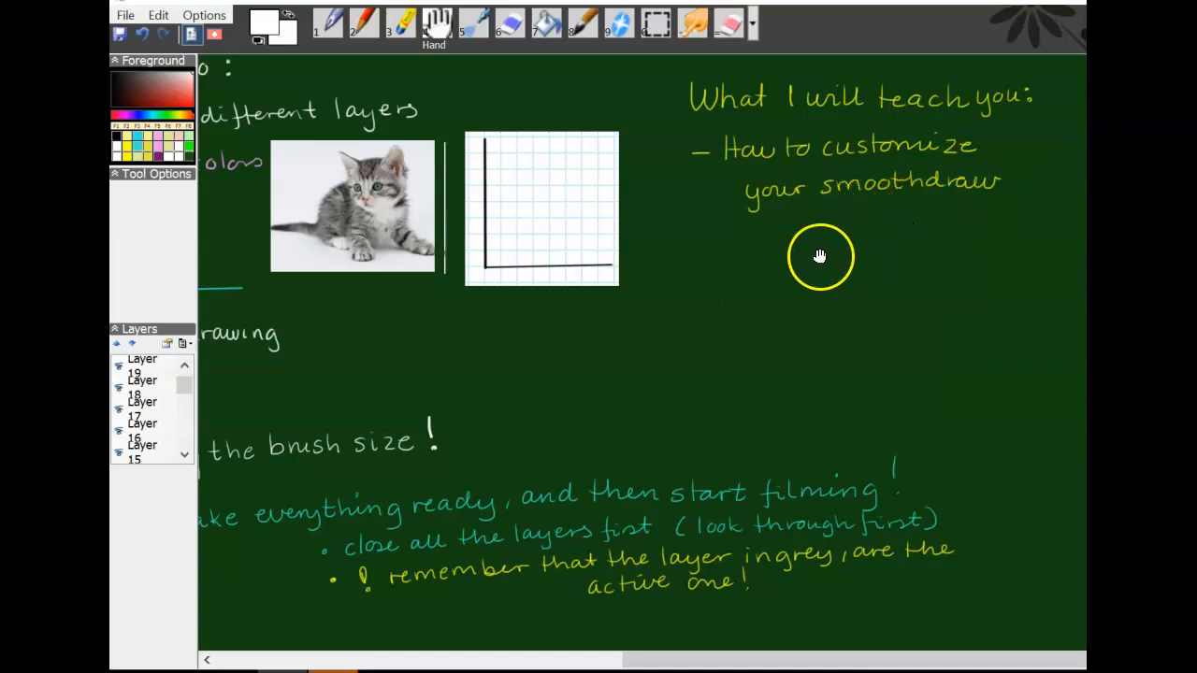
{"action": "left_click", "coordinate": [185, 364]}
{"action": "left_click", "coordinate": [118, 365]}
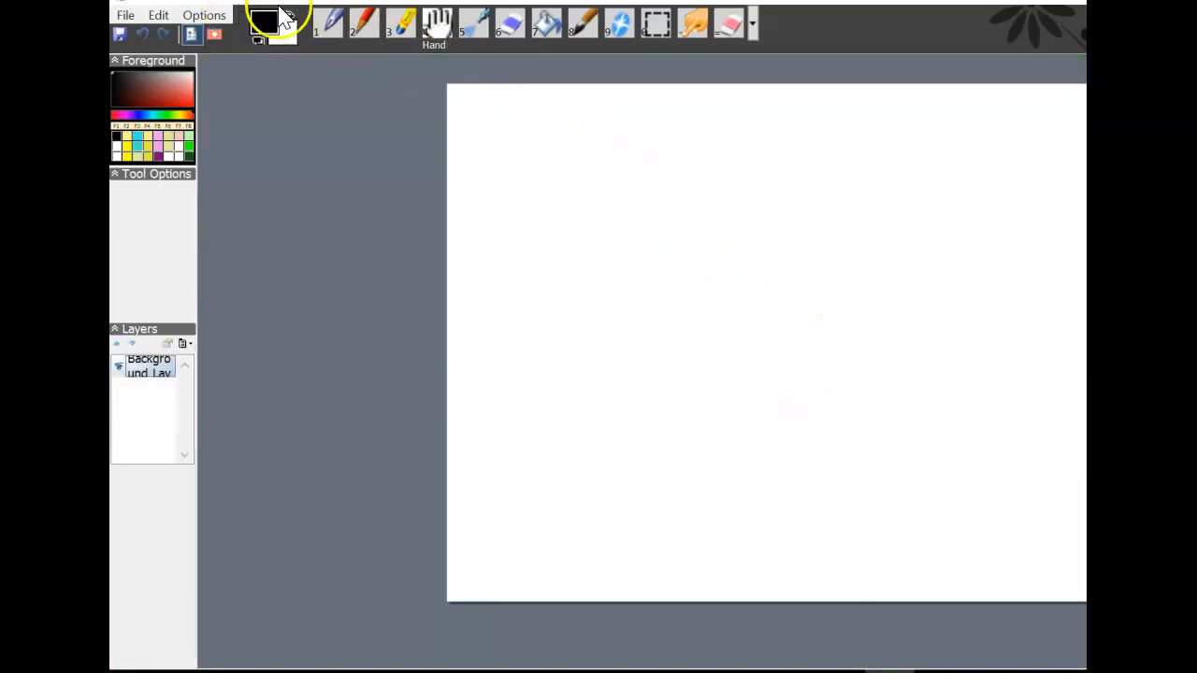
- Resize the blank canvas to 2052 by 1984 pixels without keeping the width/height ratio, preserving the image size
{"action": "left_click", "coordinate": [435, 37]}
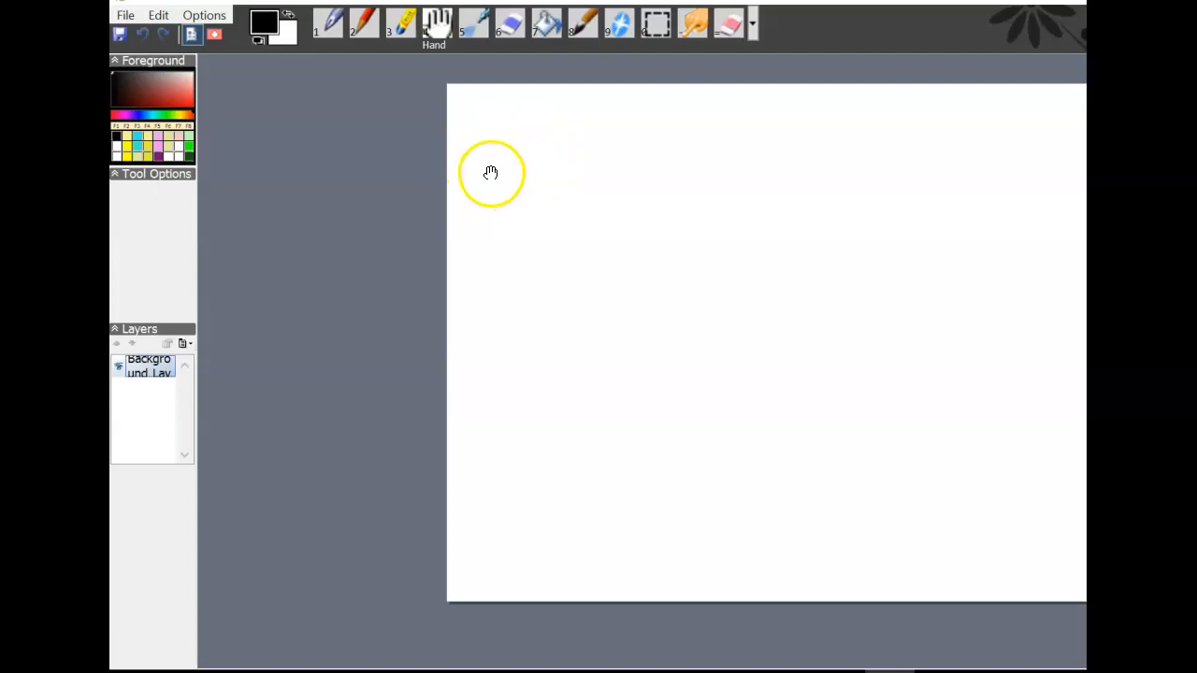
{"action": "left_click", "coordinate": [128, 16]}
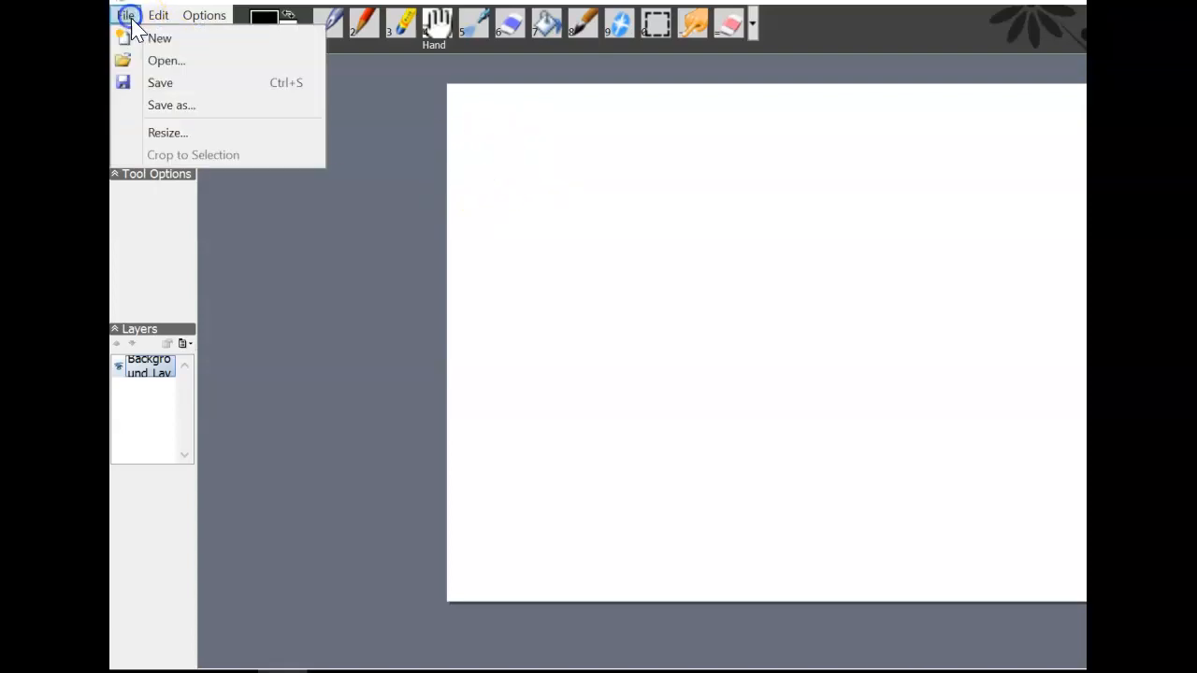
{"action": "left_click", "coordinate": [169, 138]}
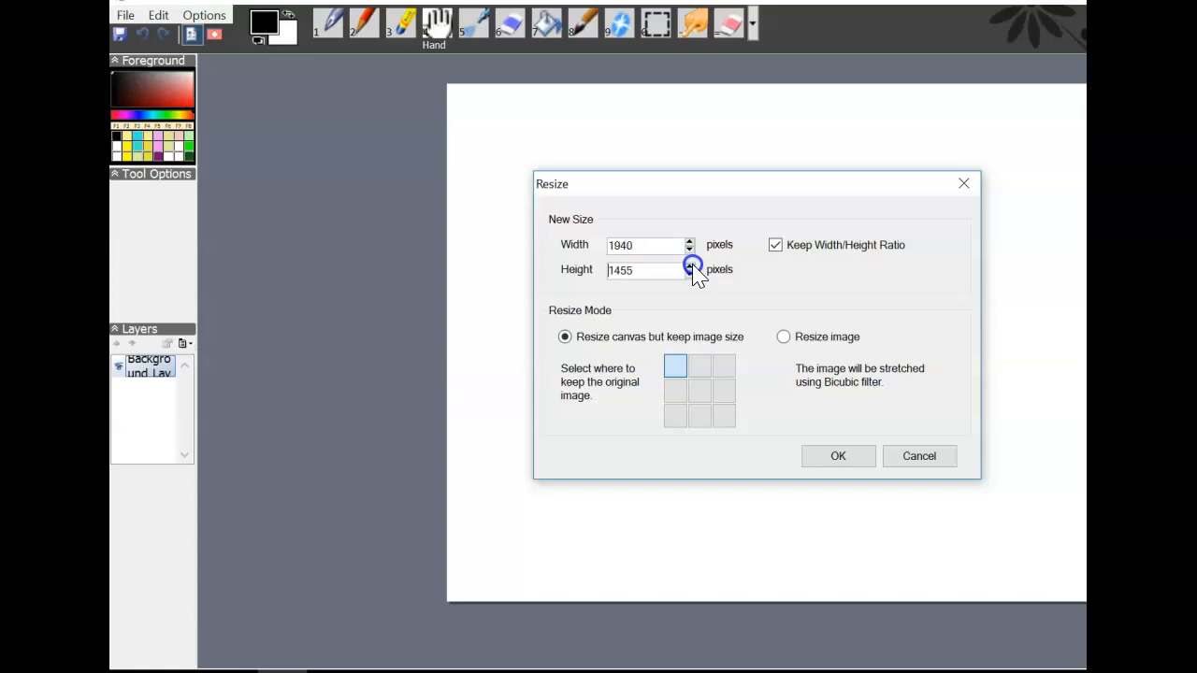
{"action": "left_click", "coordinate": [775, 245]}
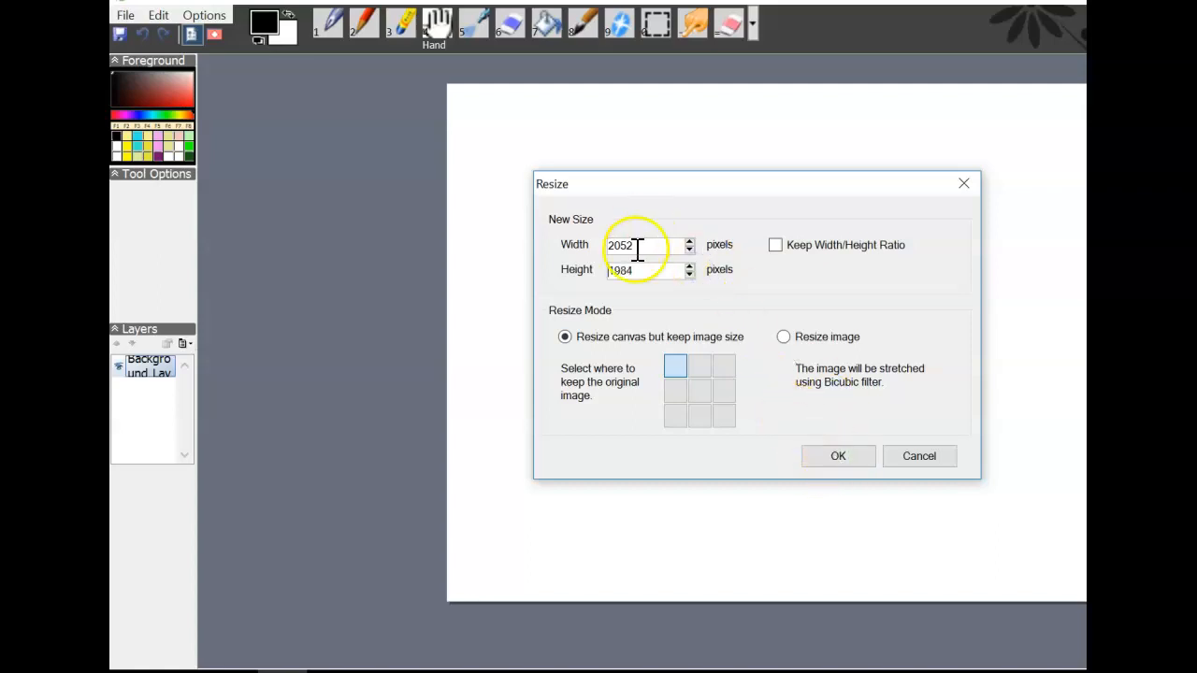
{"action": "left_click", "coordinate": [840, 458]}
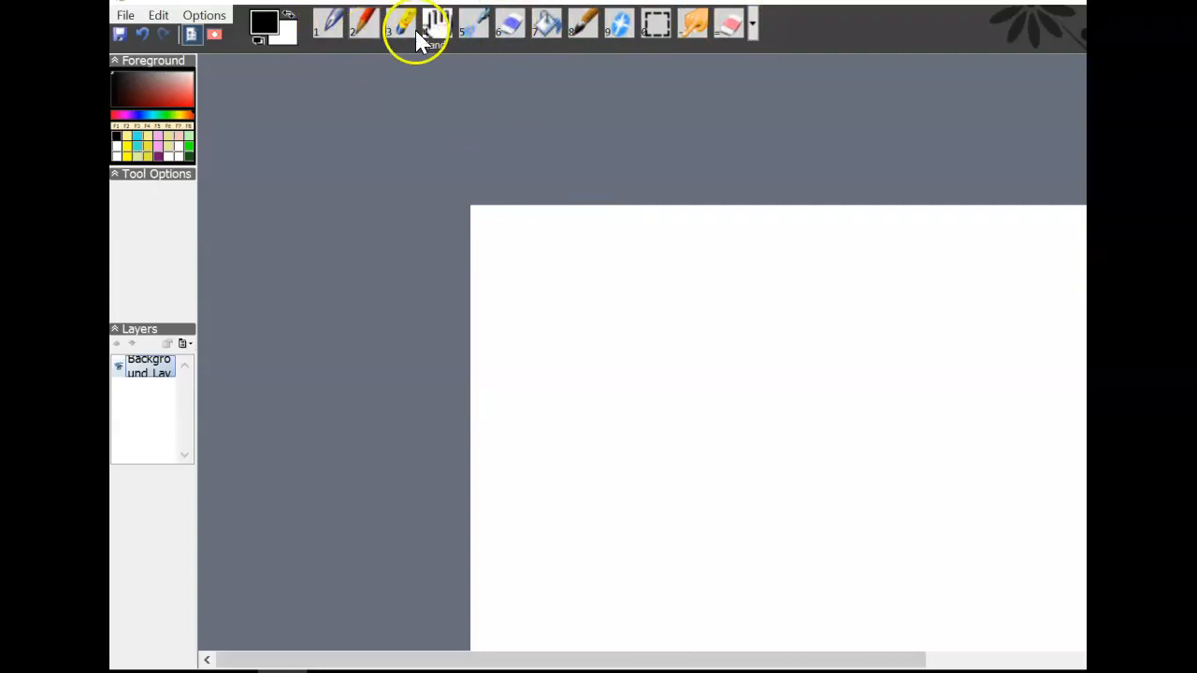
- Replace the Smudge tool in the express tool bar with the Eyedropper
{"action": "left_click", "coordinate": [756, 28]}
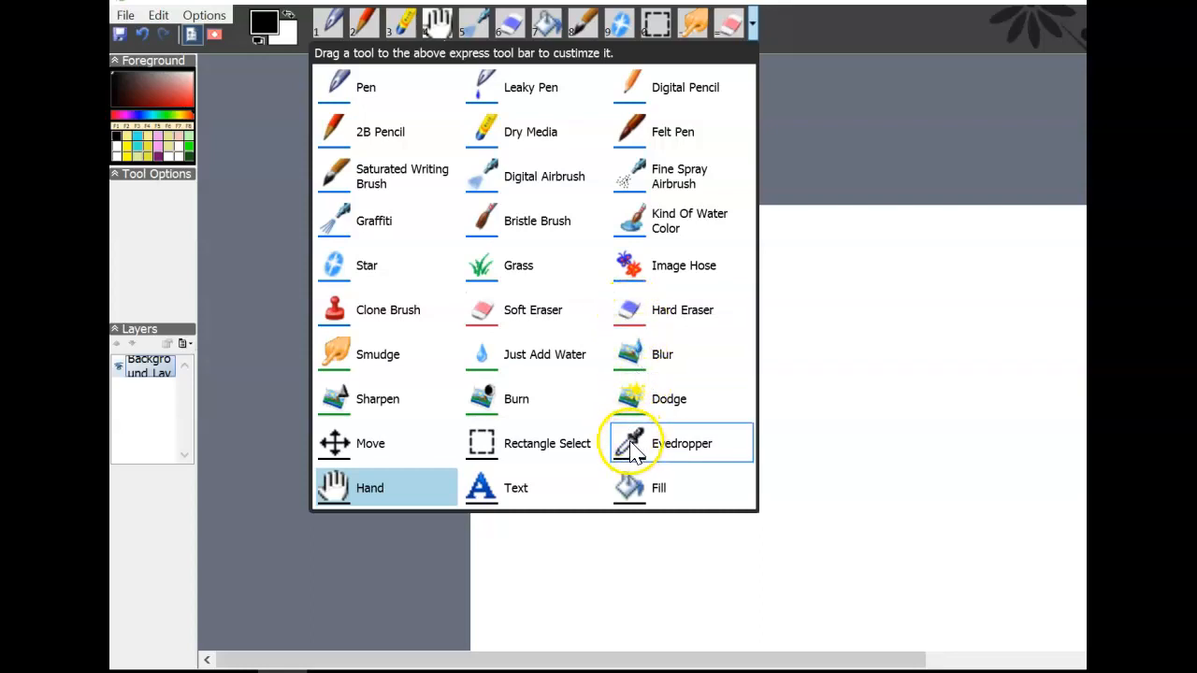
{"action": "left_click_drag", "start_coordinate": [632, 451], "coordinate": [636, 376]}
{"action": "left_click_drag", "start_coordinate": [677, 142], "coordinate": [697, 28]}
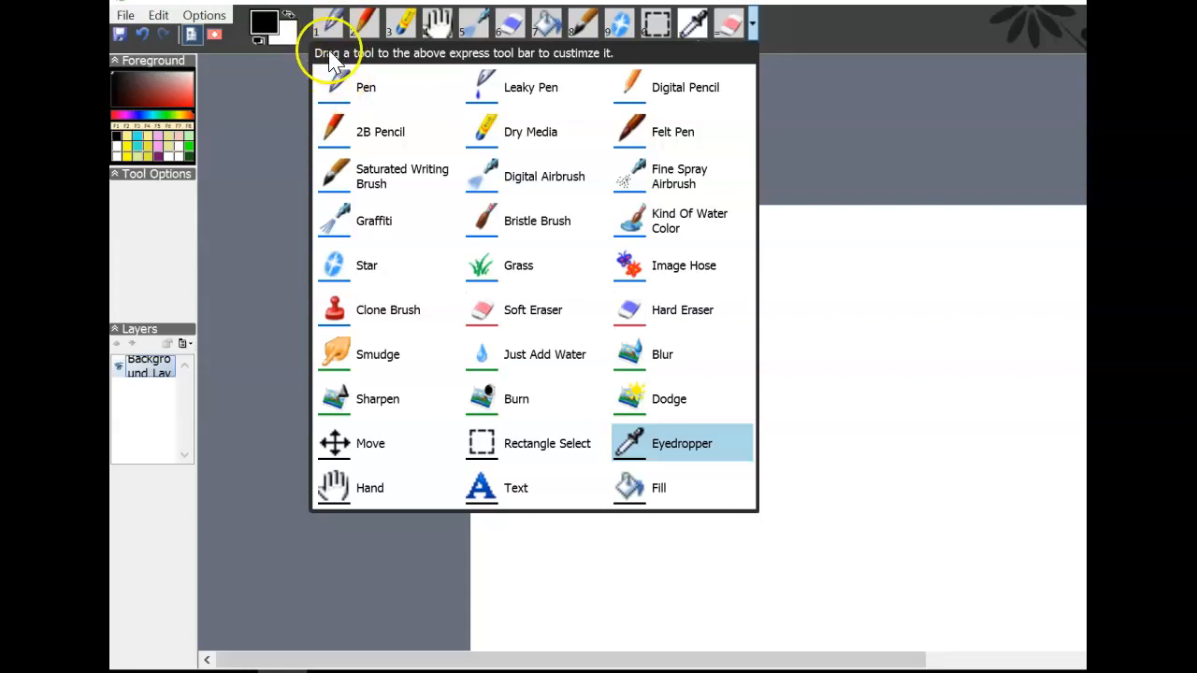
- Place the Pen in the first slot of the express tool bar and reposition the blank canvas with the Hand tool
{"action": "left_click_drag", "start_coordinate": [334, 84], "coordinate": [327, 29]}
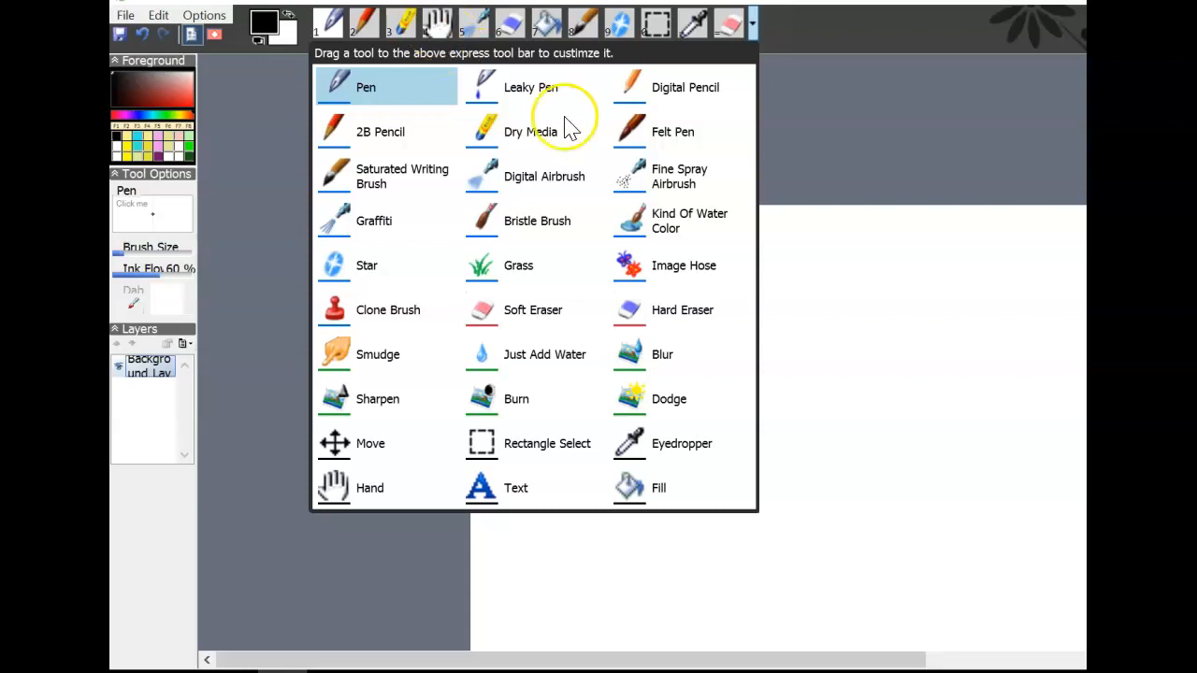
{"action": "left_click", "coordinate": [437, 27]}
{"action": "left_click_drag", "start_coordinate": [716, 306], "coordinate": [454, 158]}
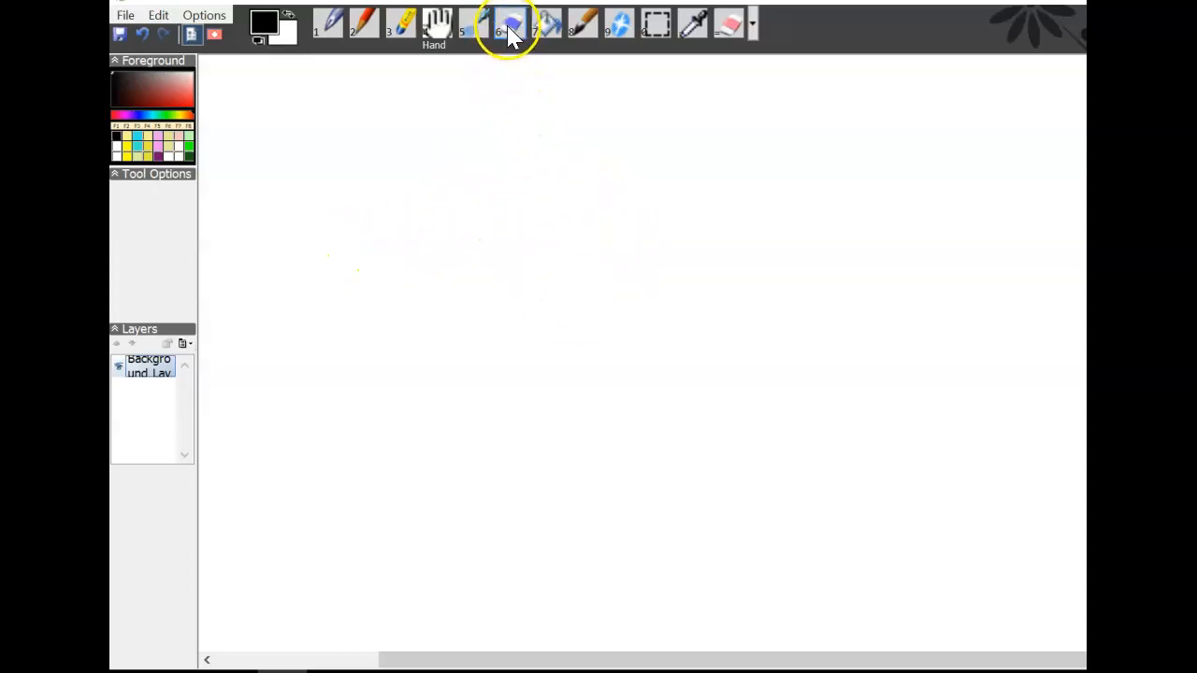
{"action": "left_click", "coordinate": [752, 26]}
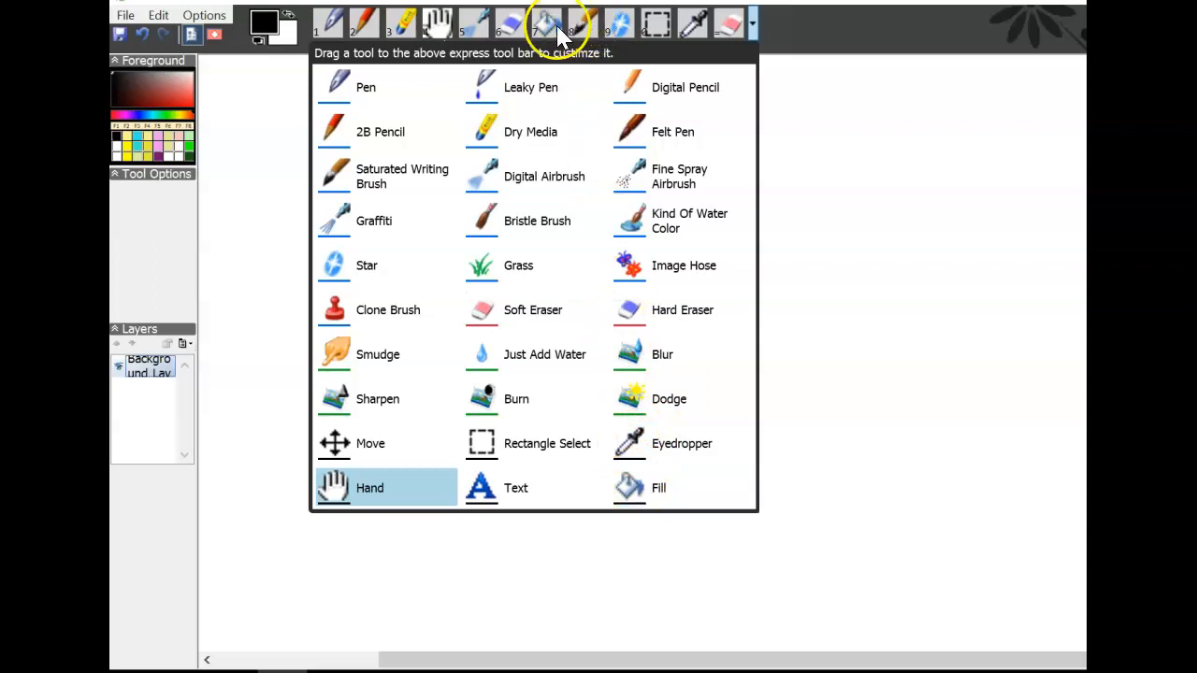
{"action": "left_click", "coordinate": [833, 159]}
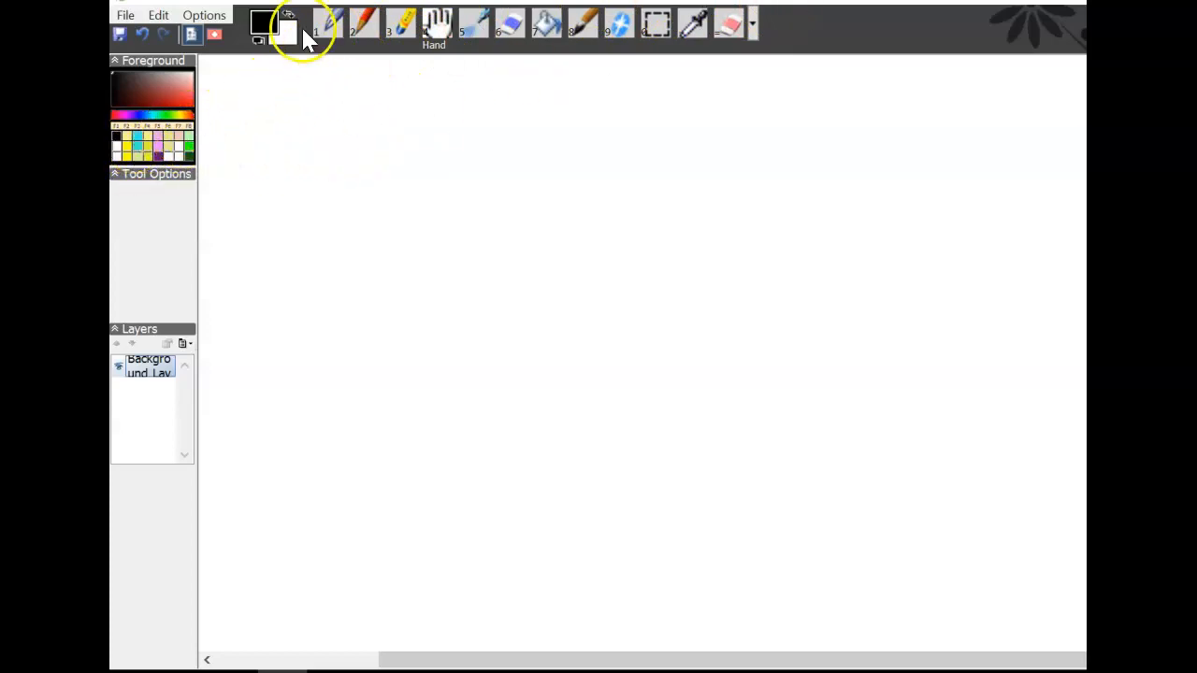
- Set the foreground color to bright green, hex #FF13F61A
{"action": "left_click", "coordinate": [277, 31]}
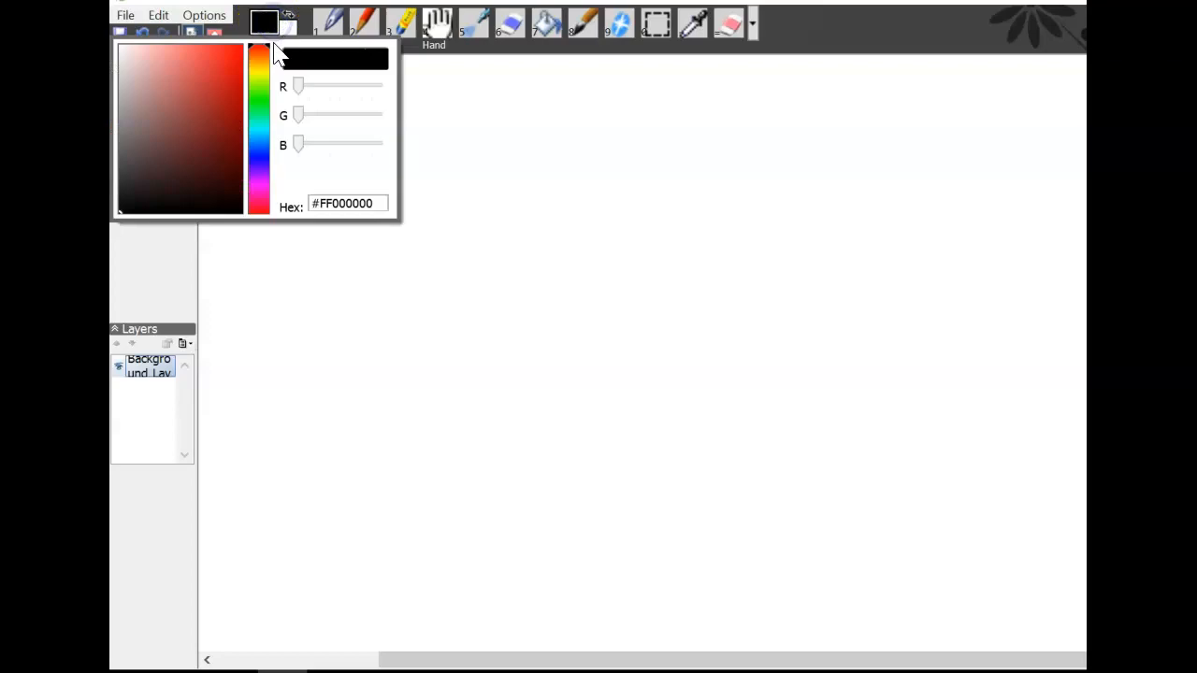
{"action": "left_click", "coordinate": [261, 103]}
{"action": "left_click", "coordinate": [233, 51]}
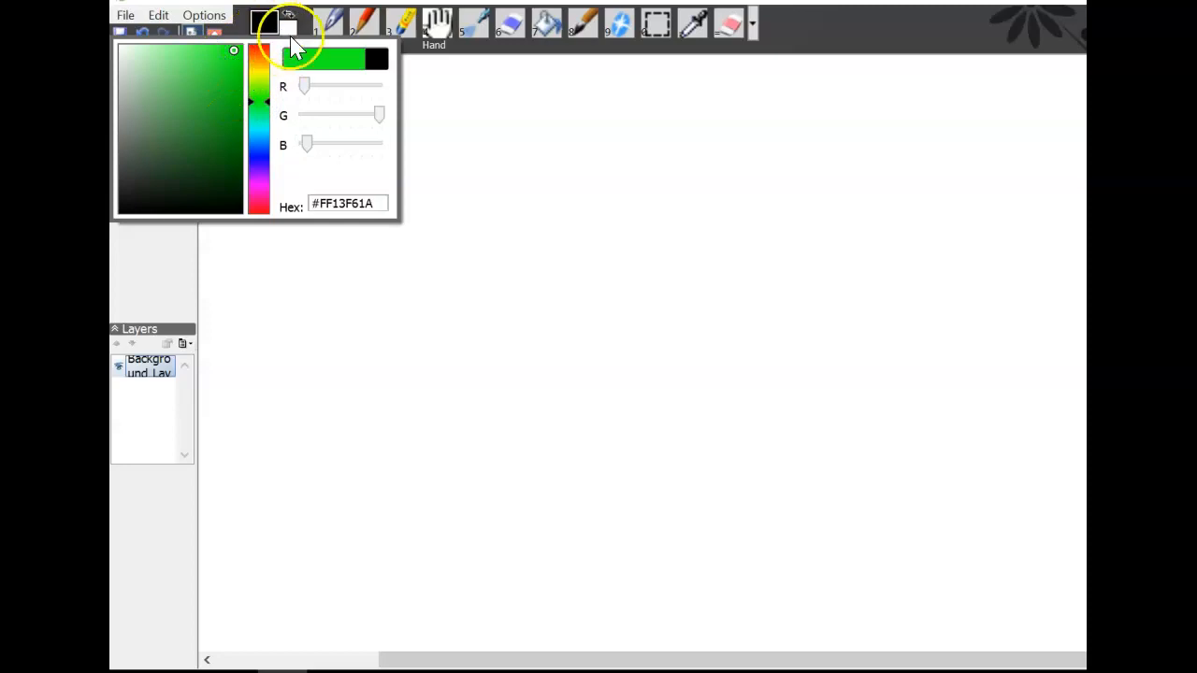
{"action": "left_click", "coordinate": [263, 24]}
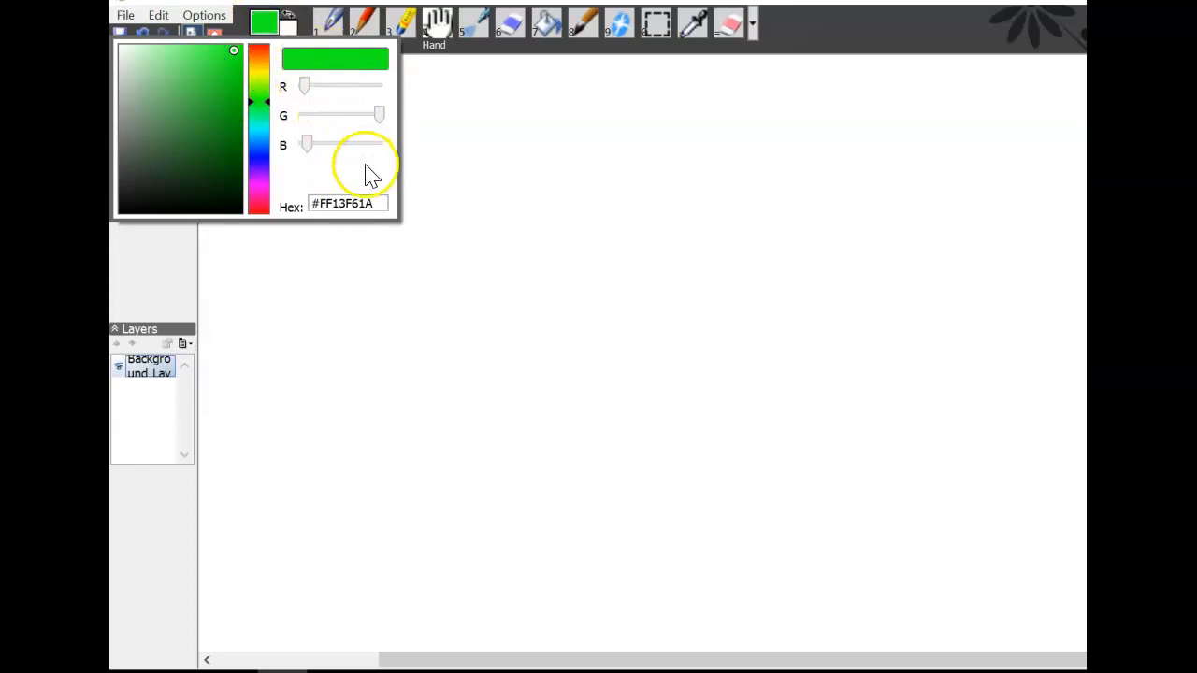
{"action": "left_click", "coordinate": [508, 175]}
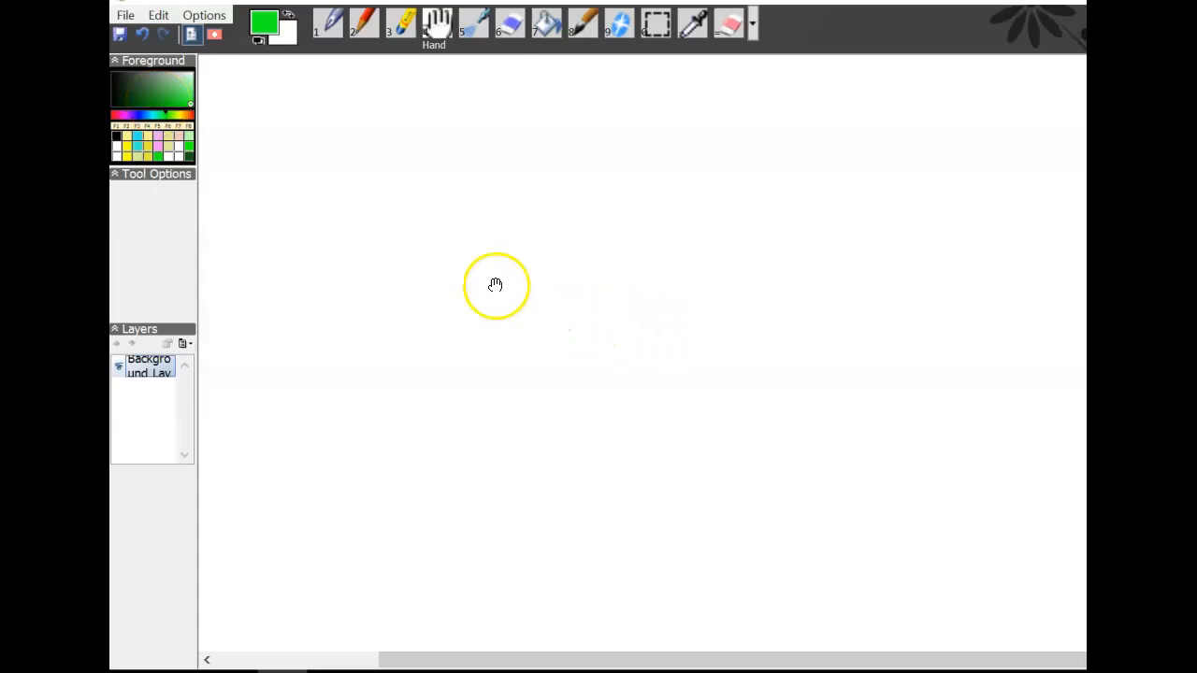
- Choose a dark green shade as the foreground color and fill the Background Layer with it
{"action": "left_click", "coordinate": [142, 97]}
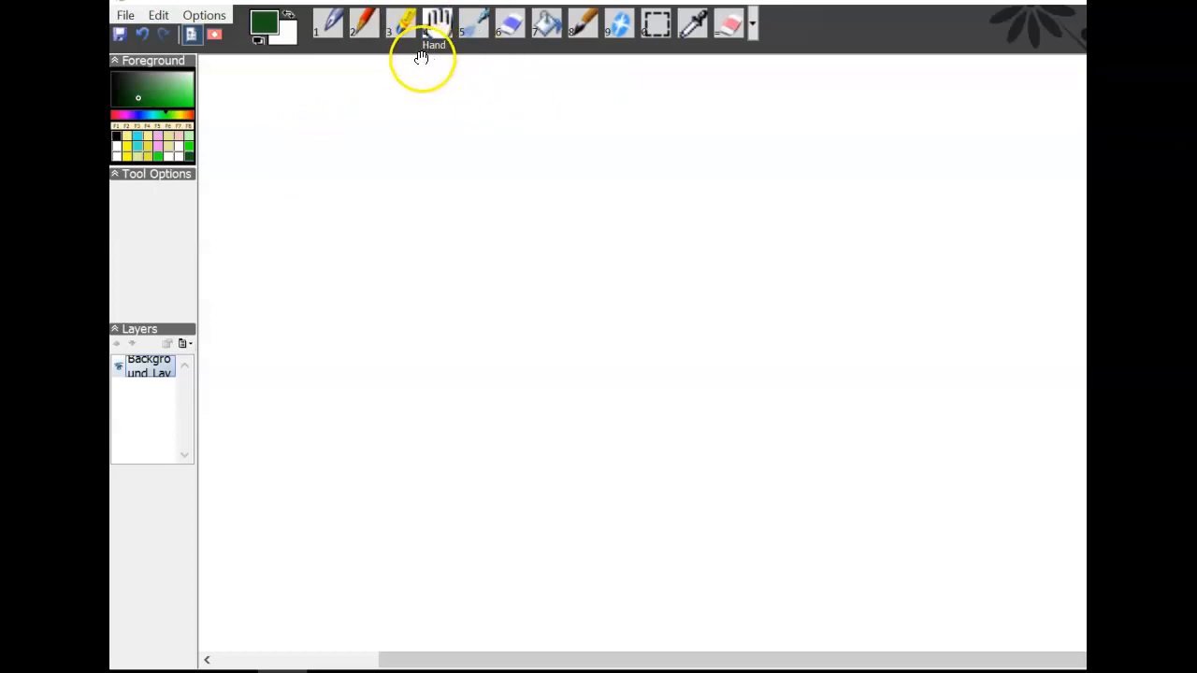
{"action": "left_click", "coordinate": [549, 28]}
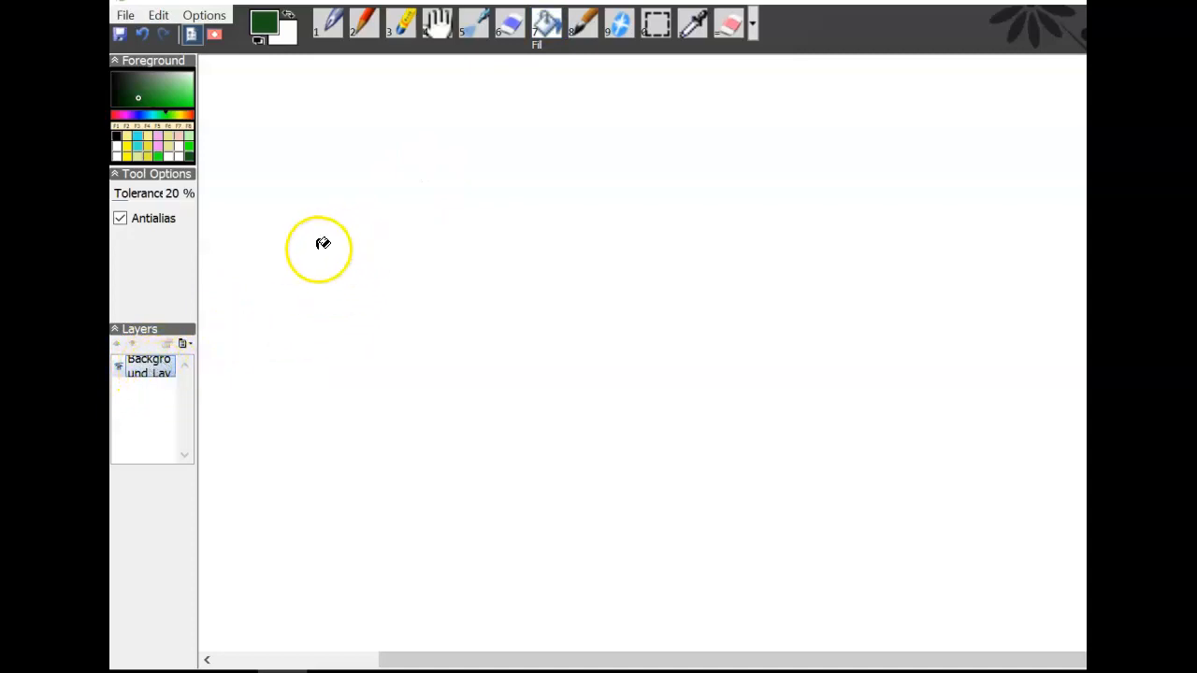
{"action": "left_click", "coordinate": [448, 180]}
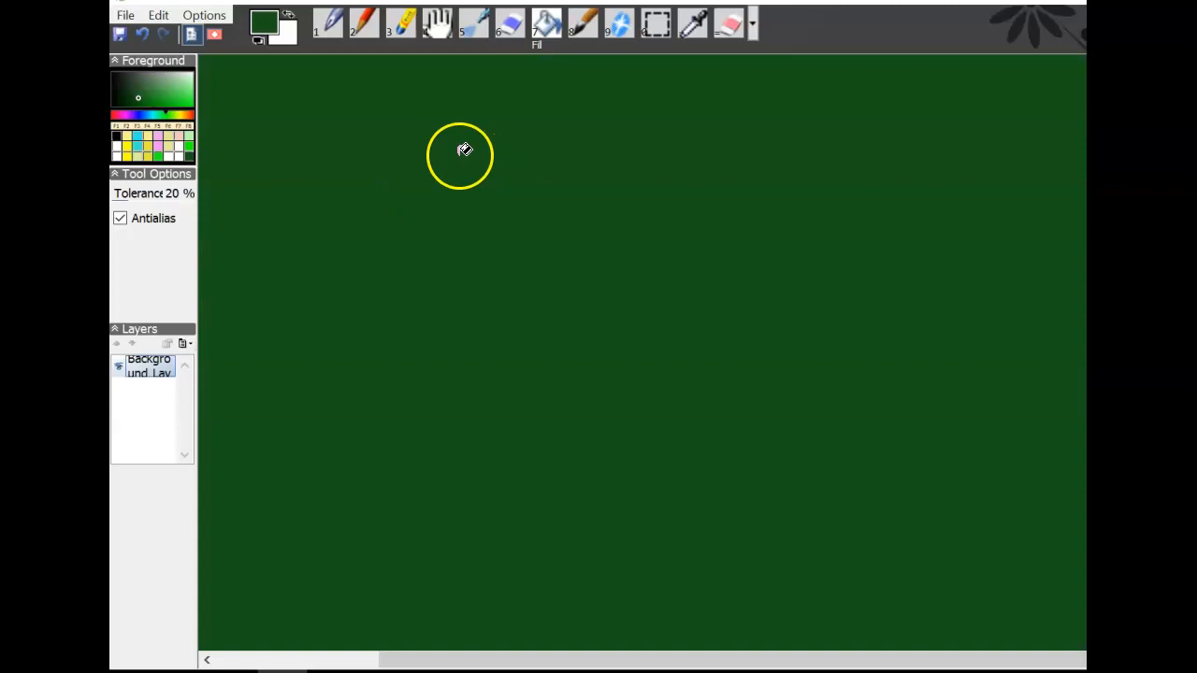
- Try filling the background with an even darker green, and refill it with the slightly lighter dark green
{"action": "left_click", "coordinate": [129, 98]}
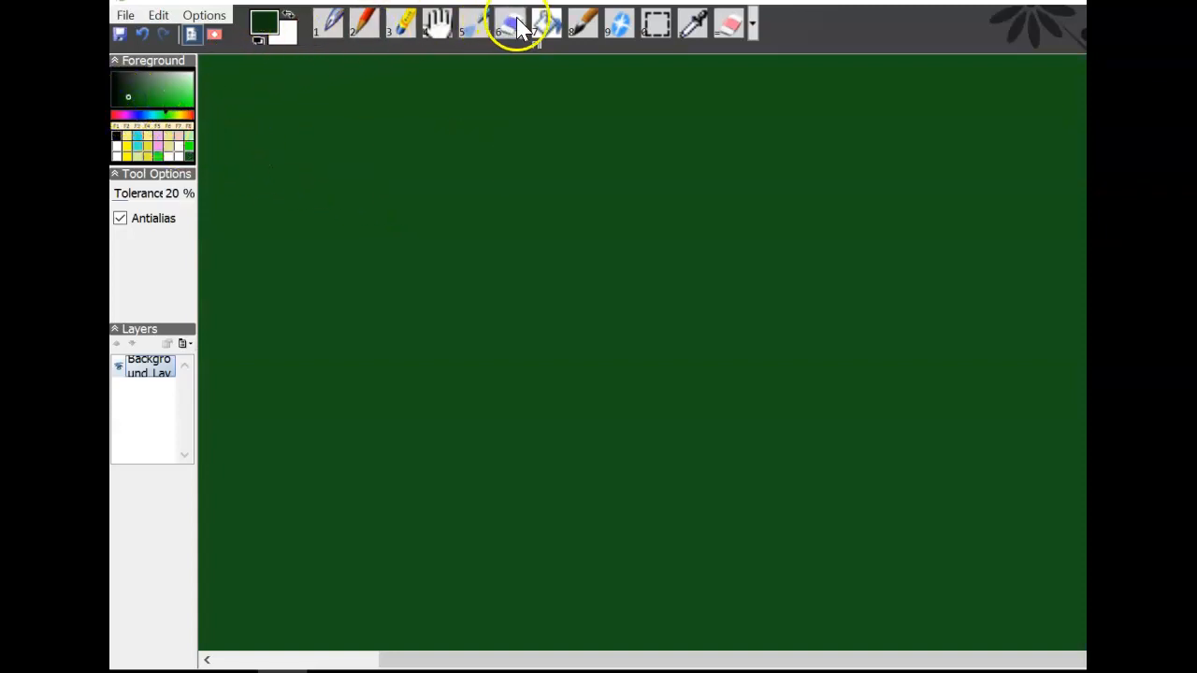
{"action": "left_click", "coordinate": [526, 132]}
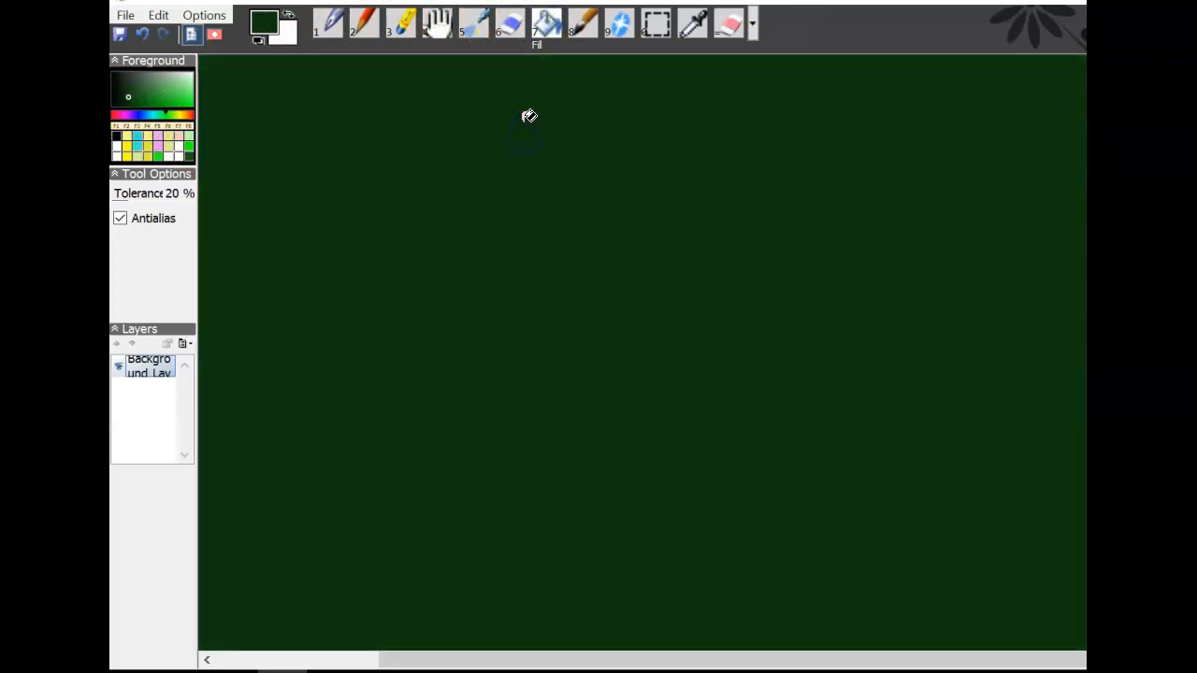
{"action": "left_click", "coordinate": [137, 97]}
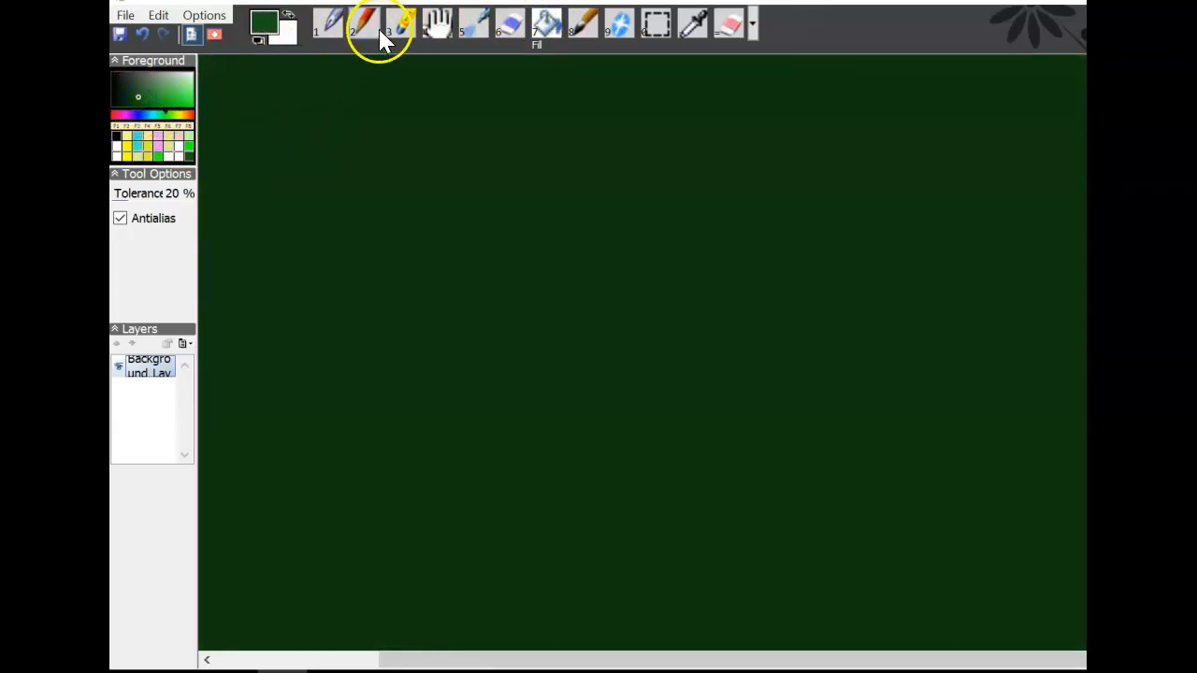
{"action": "left_click", "coordinate": [473, 141]}
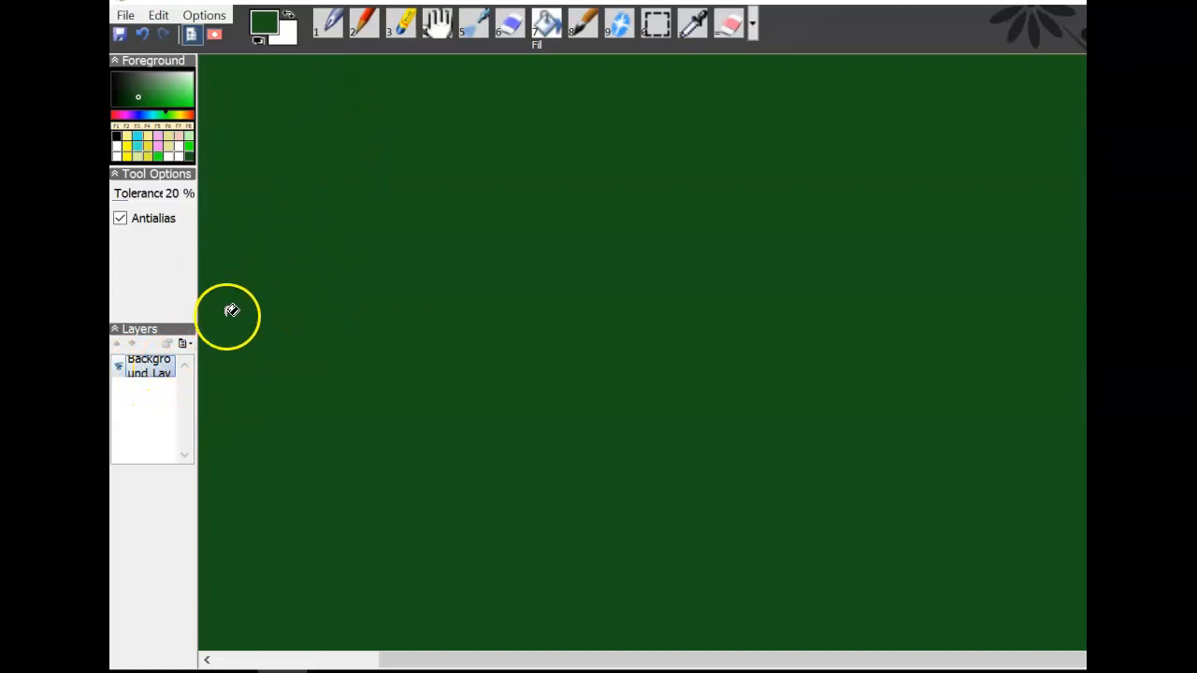
- Add a layer above the background, write "I can write" on it with the white Pen, and toggle its visibility off and on
{"action": "left_click", "coordinate": [187, 345]}
{"action": "left_click", "coordinate": [213, 362]}
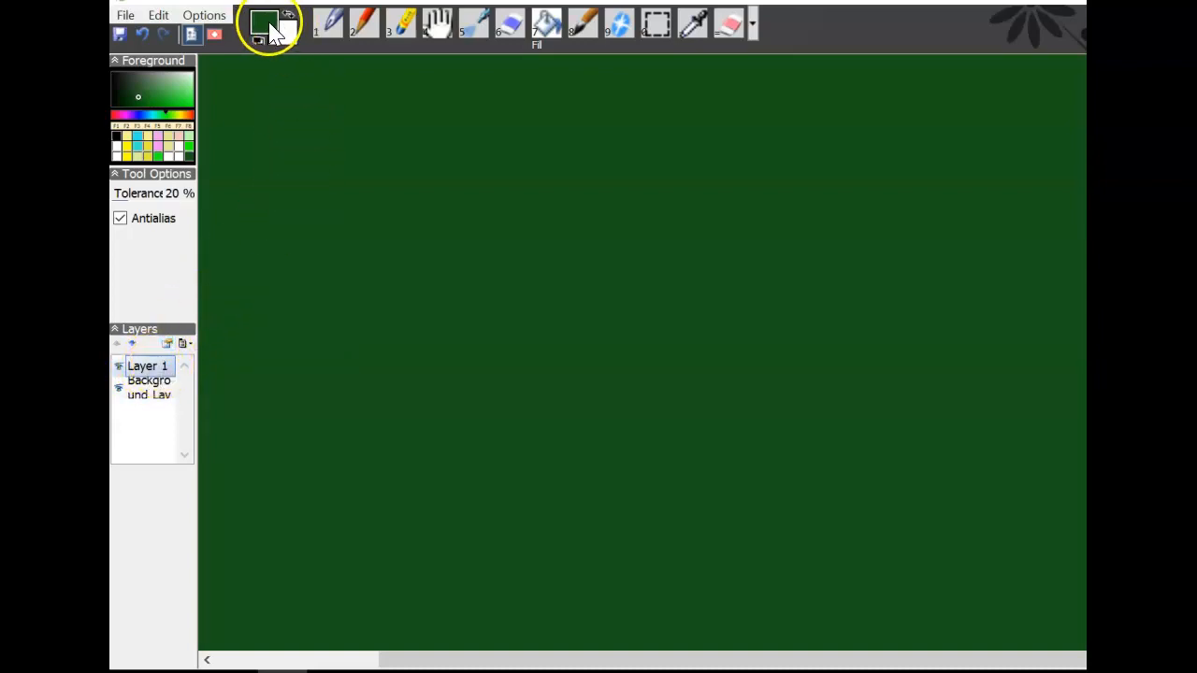
{"action": "left_click", "coordinate": [170, 157]}
{"action": "left_click", "coordinate": [329, 30]}
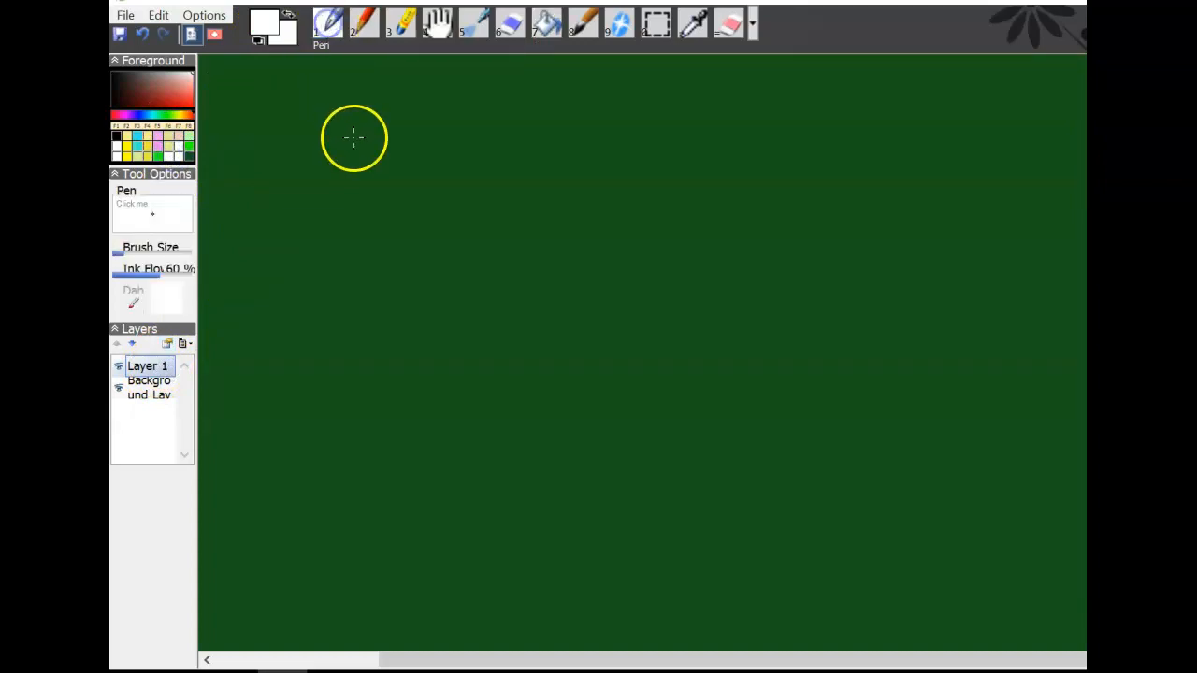
{"action": "left_click_drag", "start_coordinate": [398, 149], "coordinate": [394, 161]}
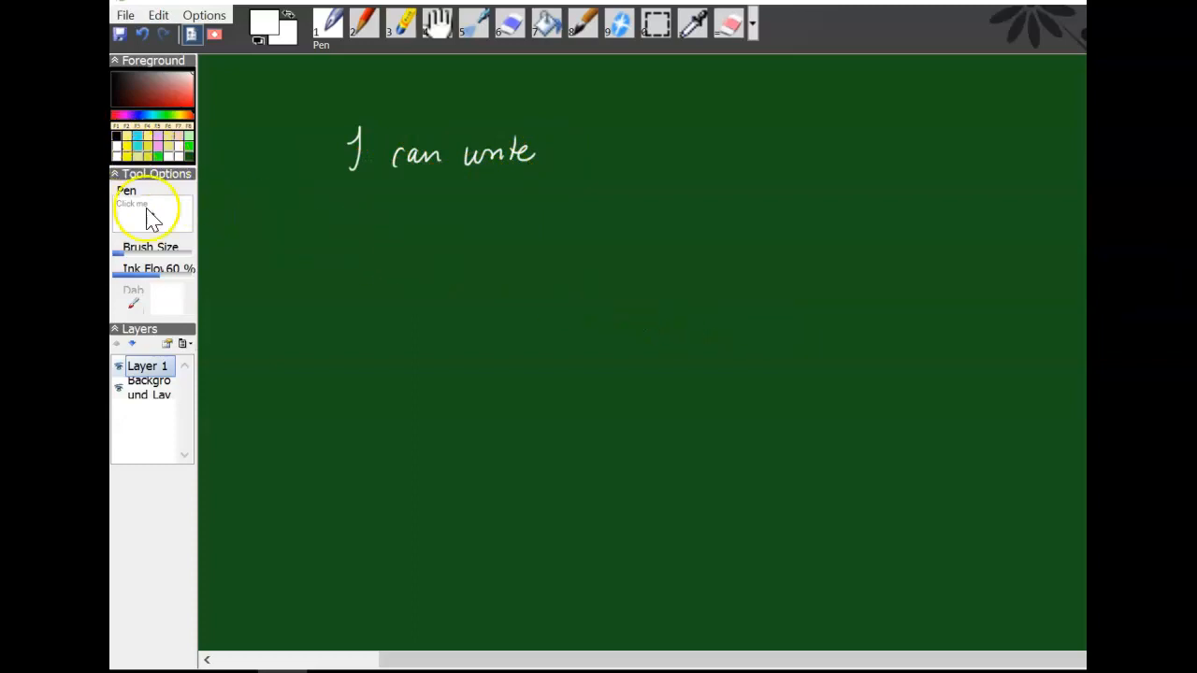
{"action": "left_click", "coordinate": [118, 366]}
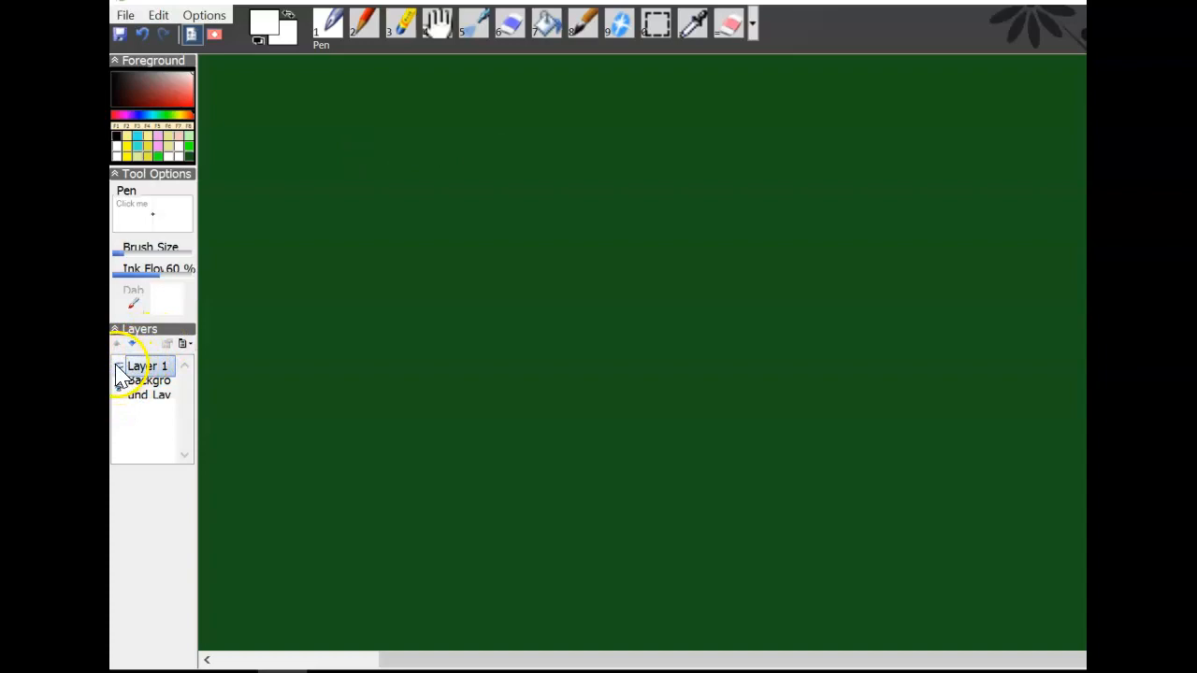
{"action": "left_click", "coordinate": [119, 367]}
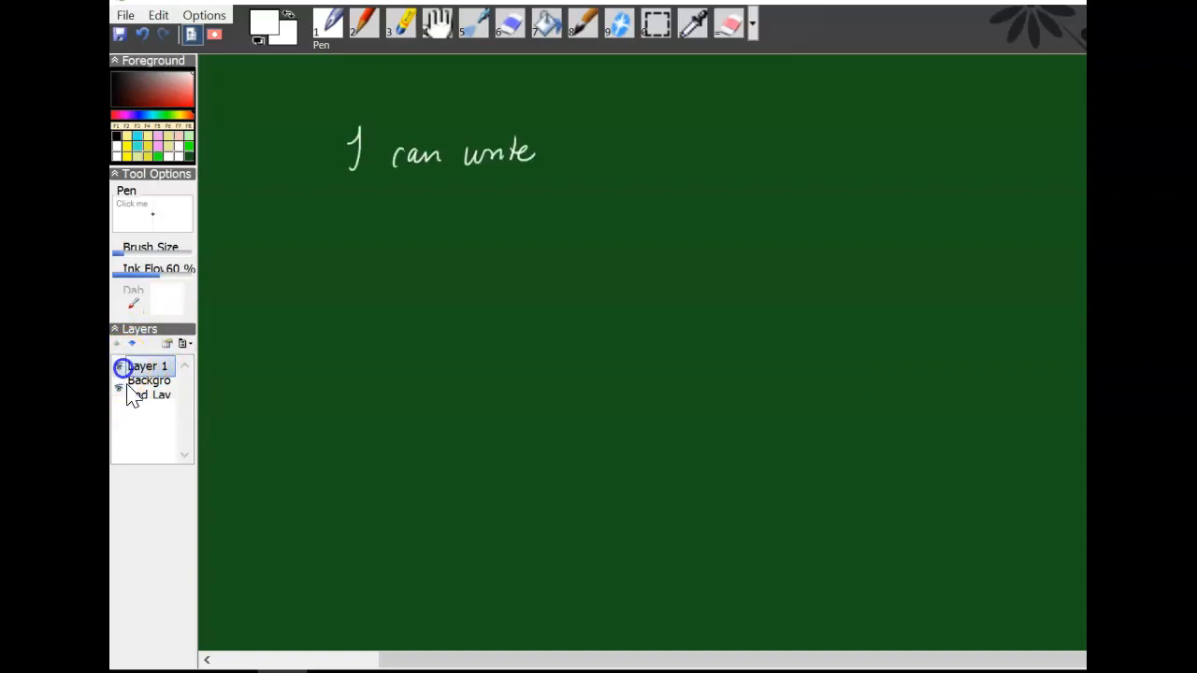
- Add another layer on top and continue the sentence with "something more" in white Pen
{"action": "left_click", "coordinate": [185, 345]}
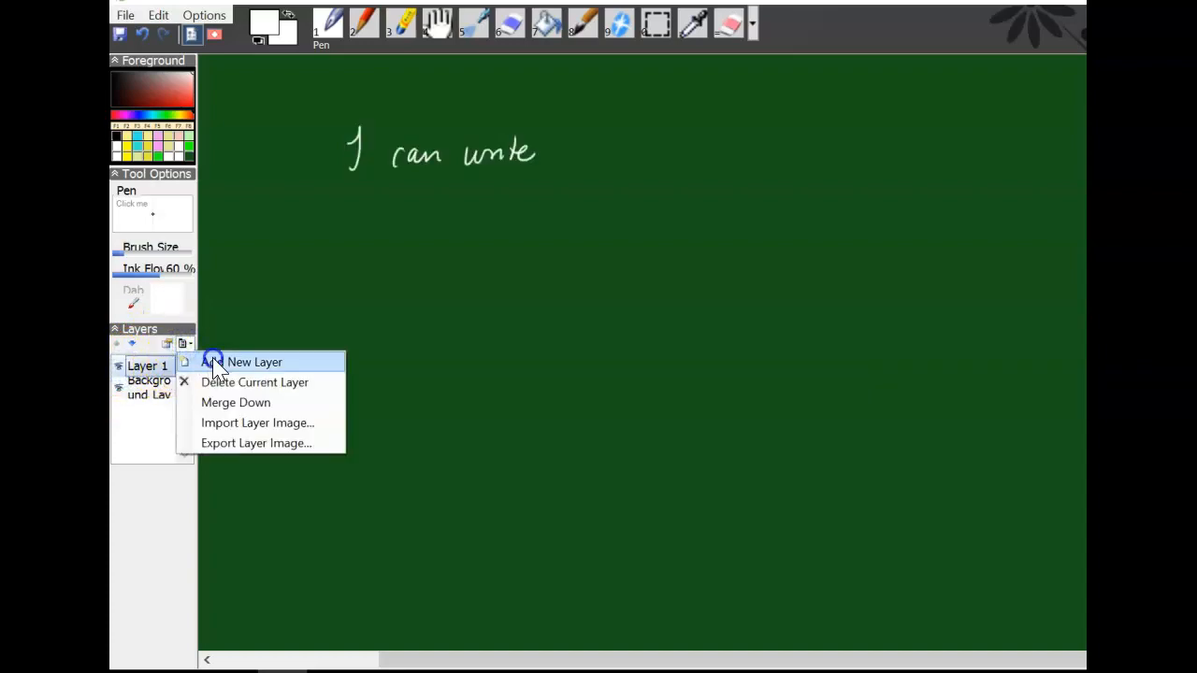
{"action": "left_click", "coordinate": [213, 363]}
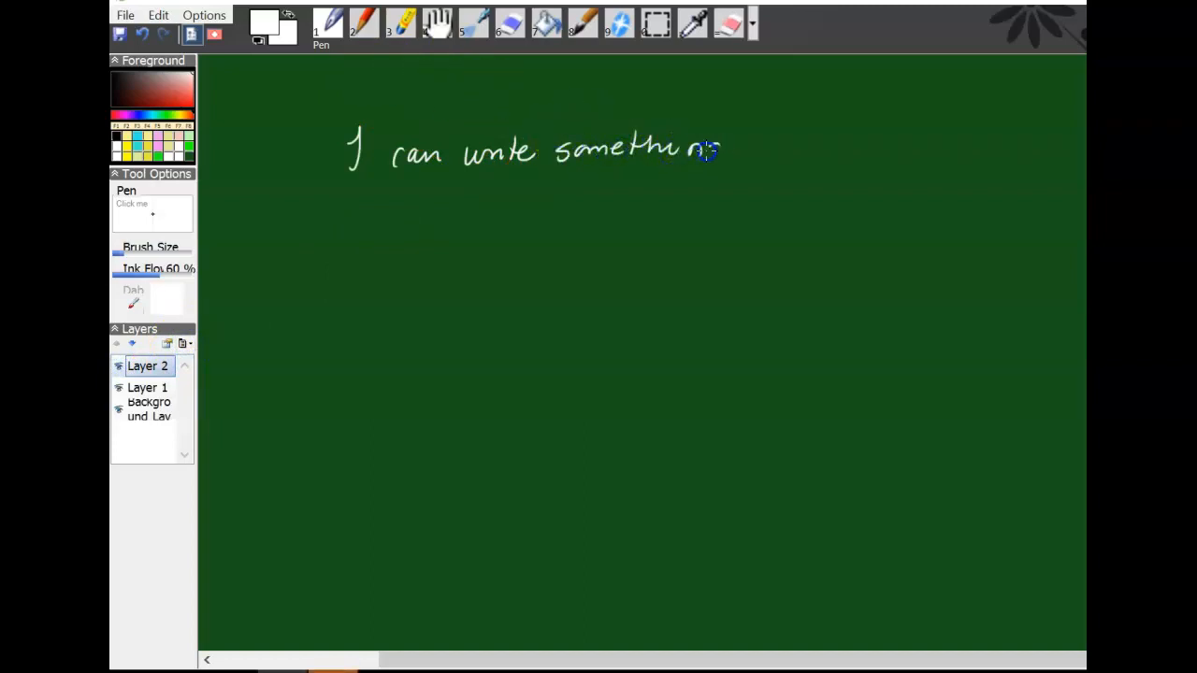
{"action": "left_click_drag", "start_coordinate": [816, 137], "coordinate": [825, 140]}
- Hide Layer 2 and Layer 1 and show both again to demonstrate which words each one holds
{"action": "left_click", "coordinate": [117, 365]}
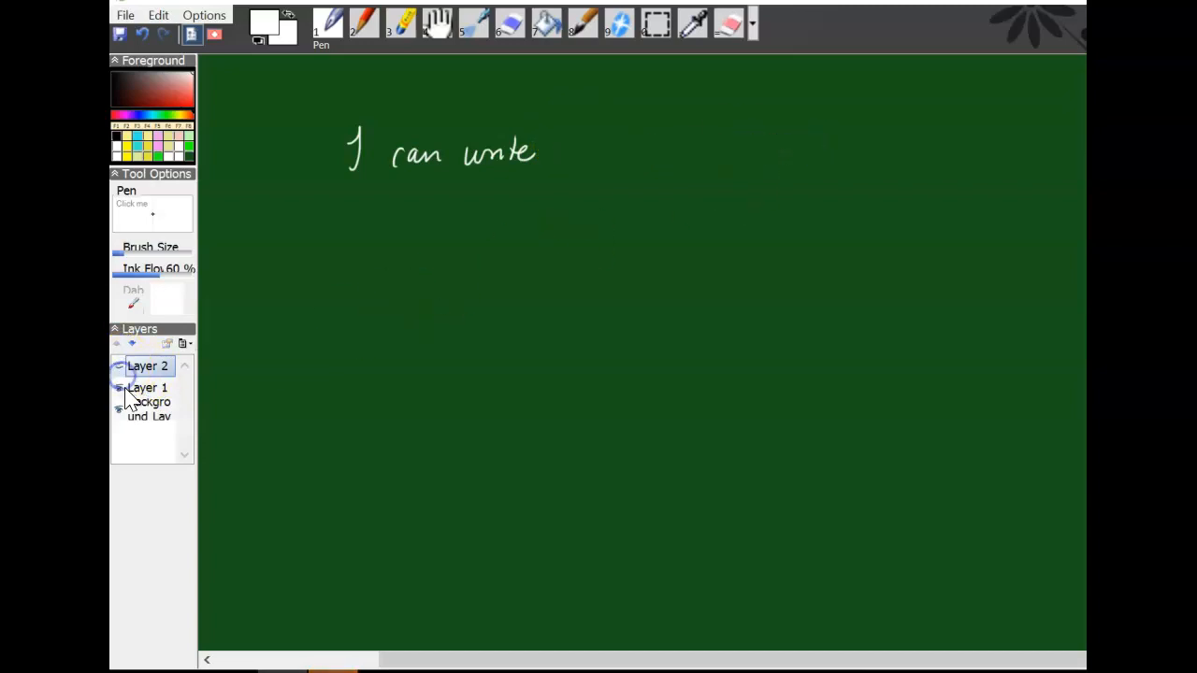
{"action": "left_click", "coordinate": [118, 388]}
{"action": "left_click", "coordinate": [118, 388]}
{"action": "left_click", "coordinate": [118, 365]}
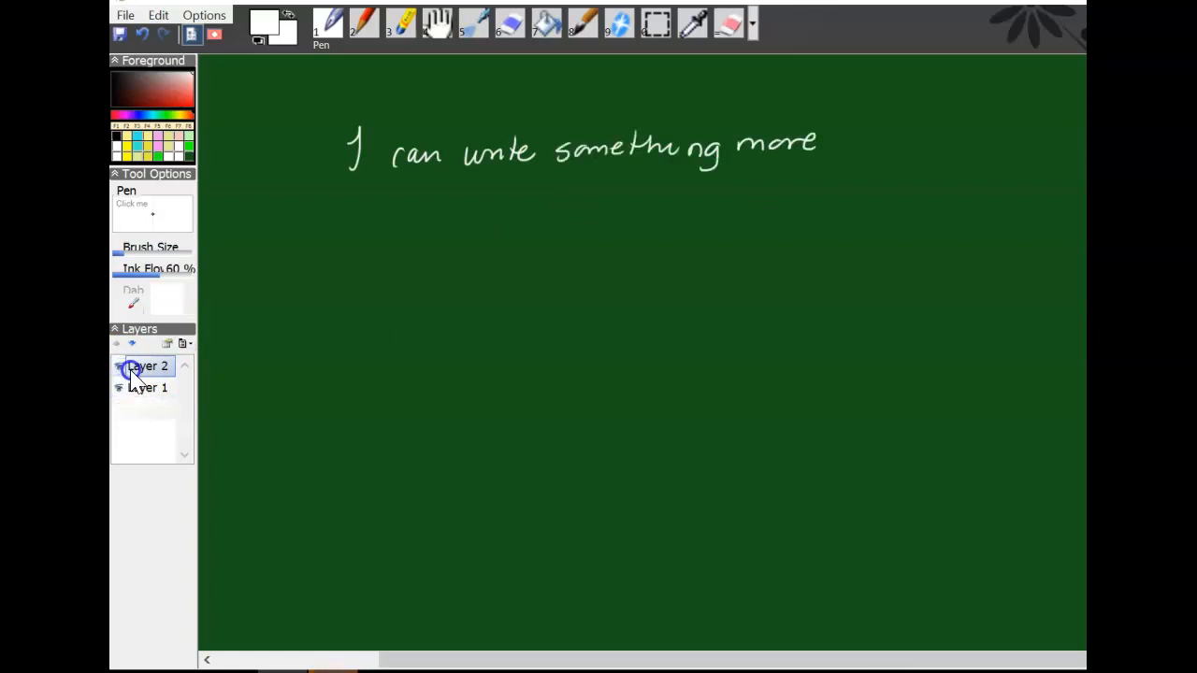
- Add a new empty layer on top, and write "yellow" in yellow Pen on Layer 2 below the white sentence
{"action": "left_click", "coordinate": [185, 344]}
{"action": "left_click", "coordinate": [207, 361]}
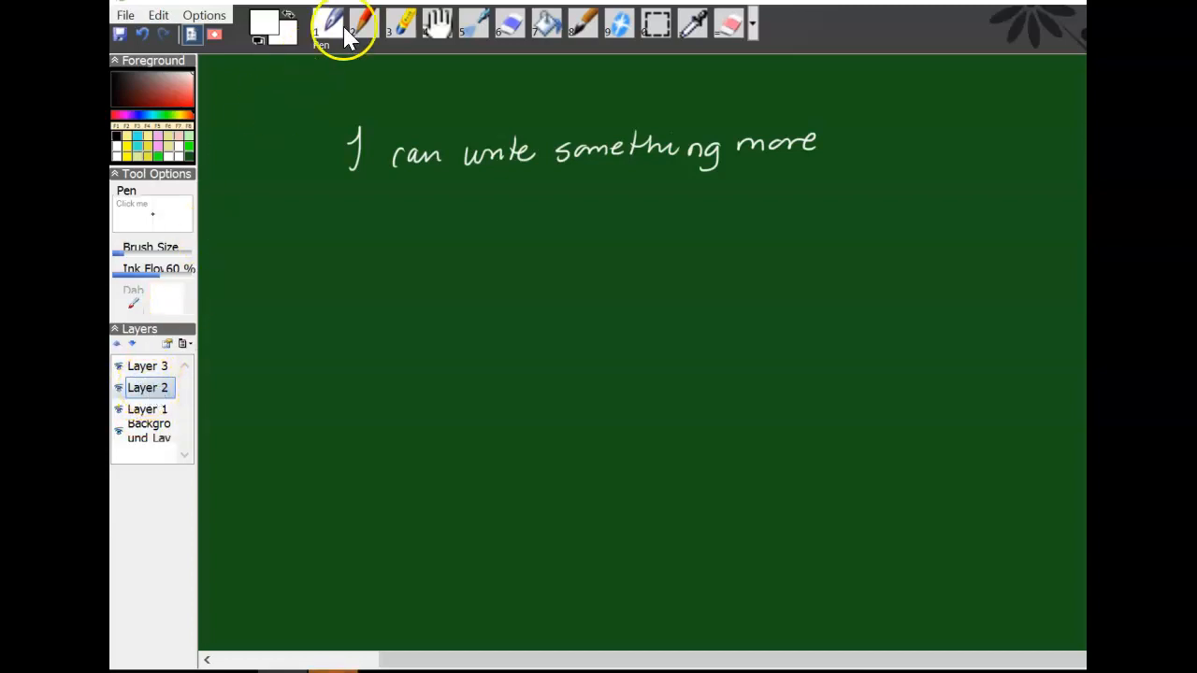
{"action": "left_click", "coordinate": [128, 146]}
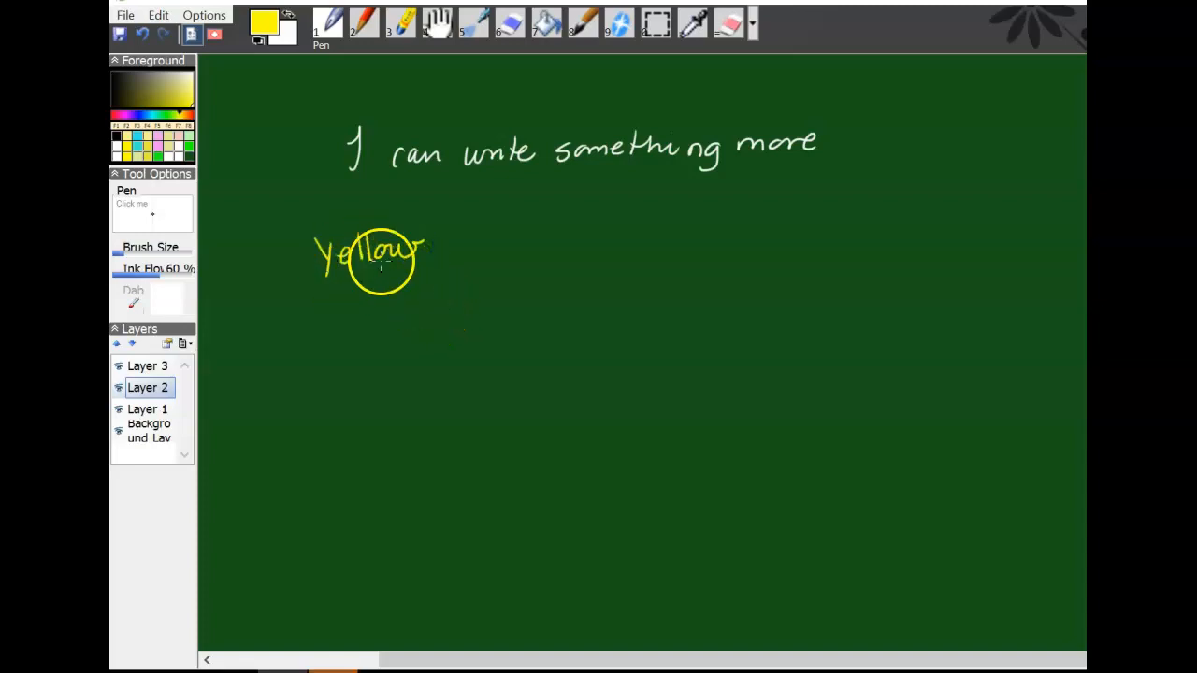
- Select Layer 3, toggle Layer 2 off and on, and hide Layer 3
{"action": "left_click", "coordinate": [145, 366]}
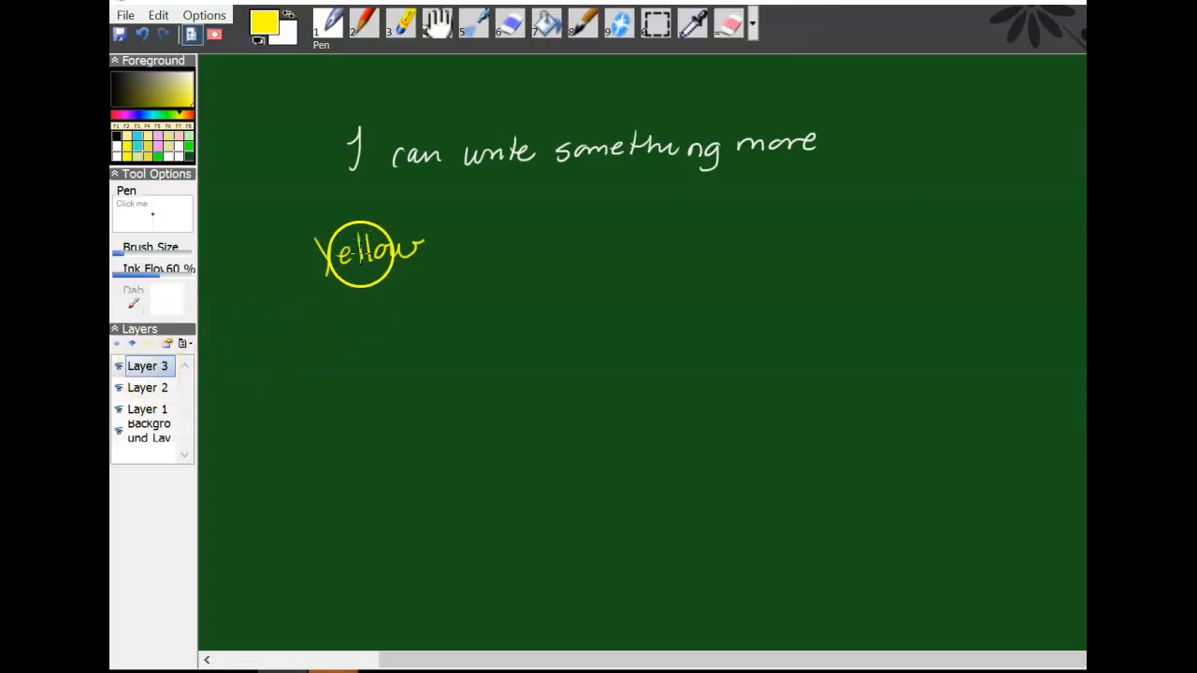
{"action": "left_click", "coordinate": [119, 387]}
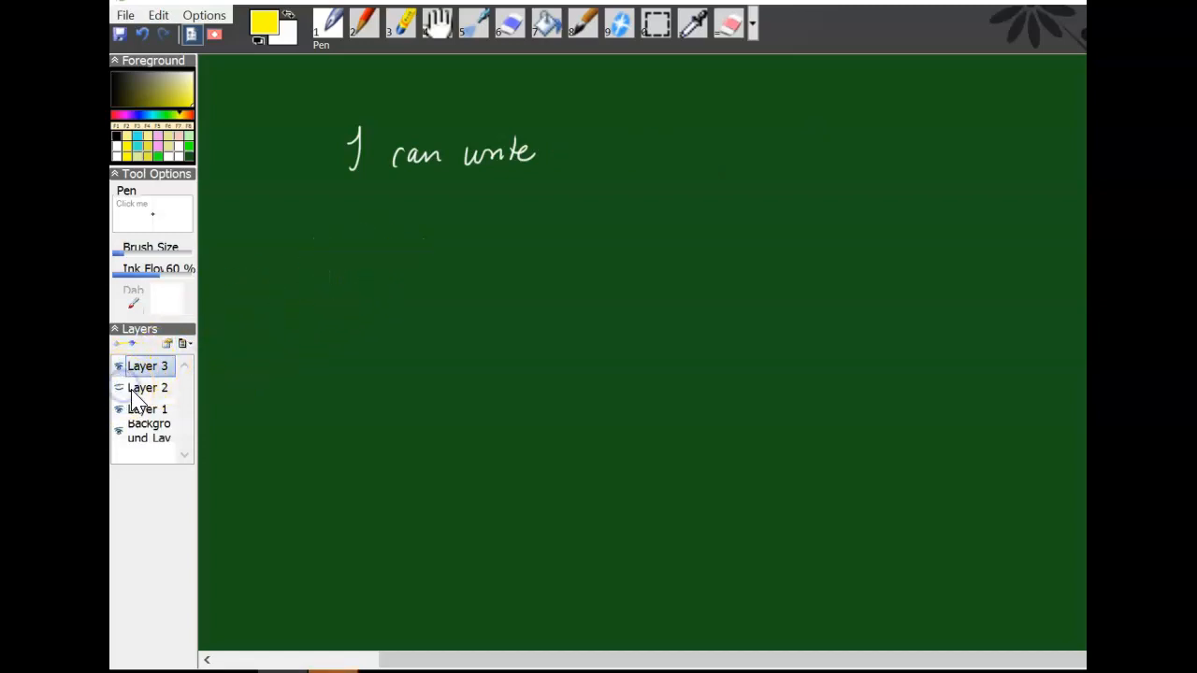
{"action": "left_click", "coordinate": [120, 388]}
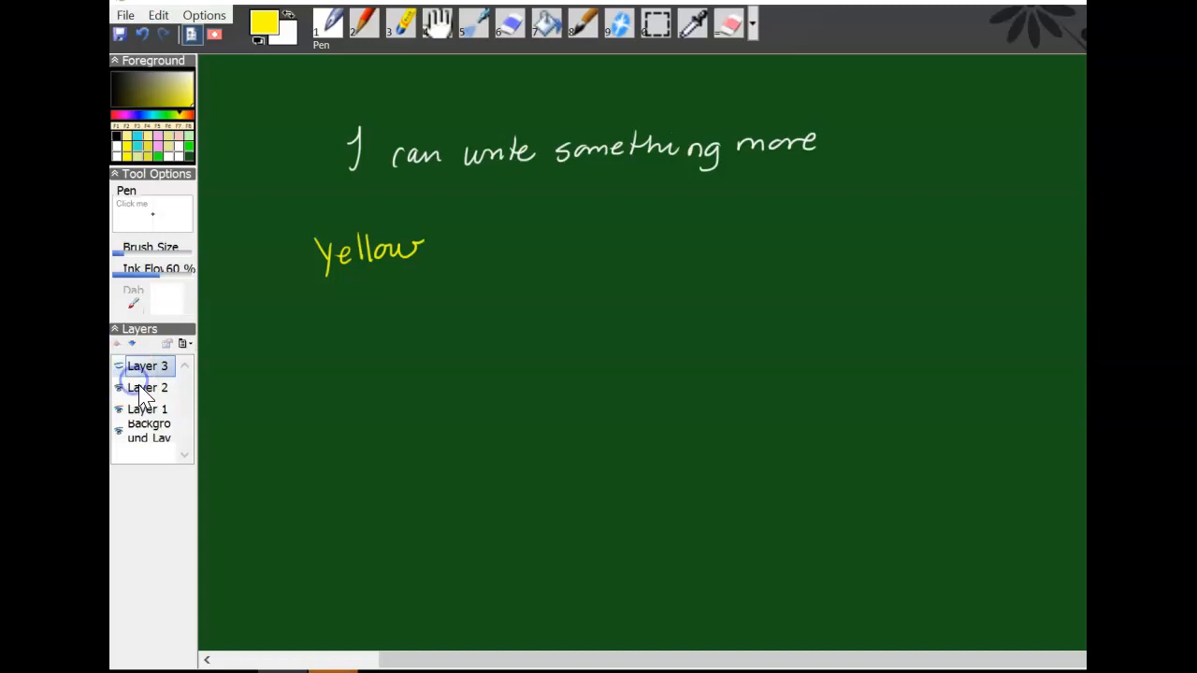
- Add a new top layer, paste the copied wireframe box onto it, and place the box to the right of the word "yellow"
{"action": "left_click", "coordinate": [183, 343]}
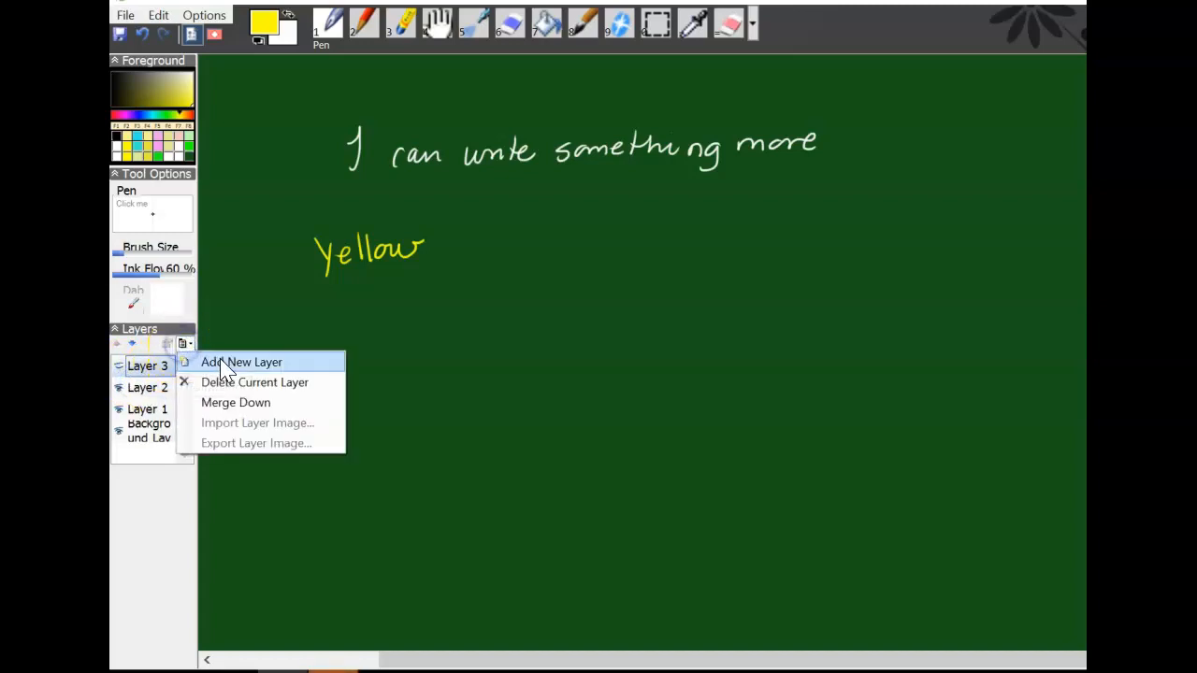
{"action": "left_click", "coordinate": [222, 360]}
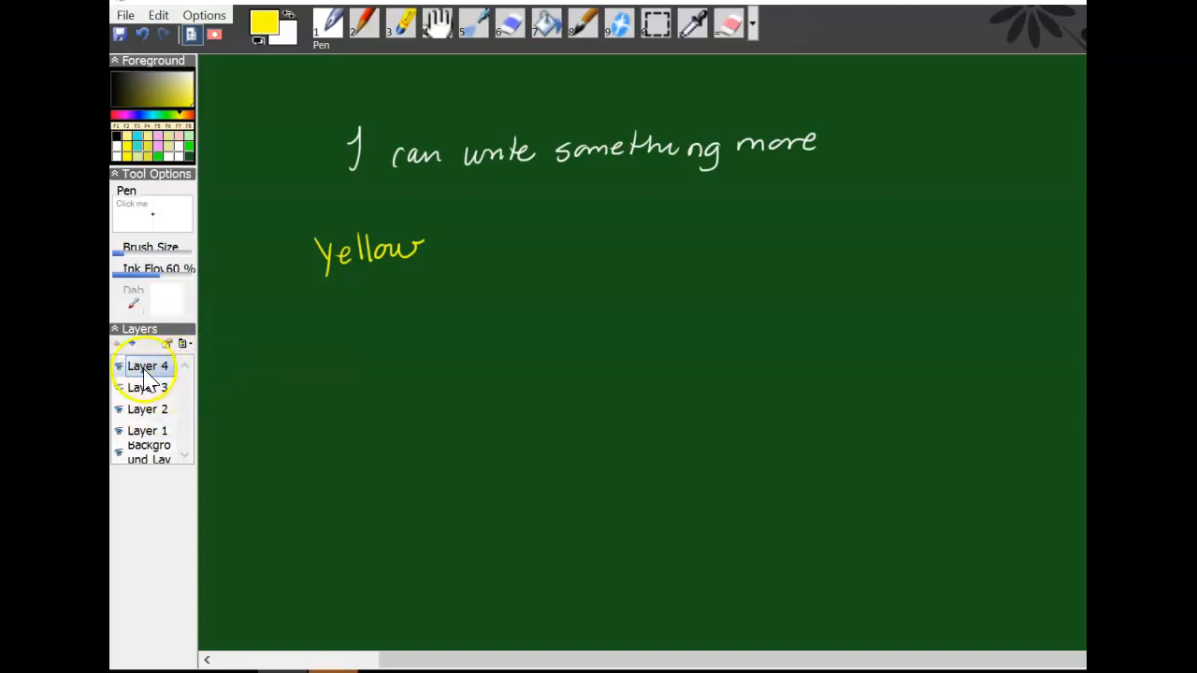
{"action": "left_click", "coordinate": [159, 19]}
{"action": "left_click", "coordinate": [166, 135]}
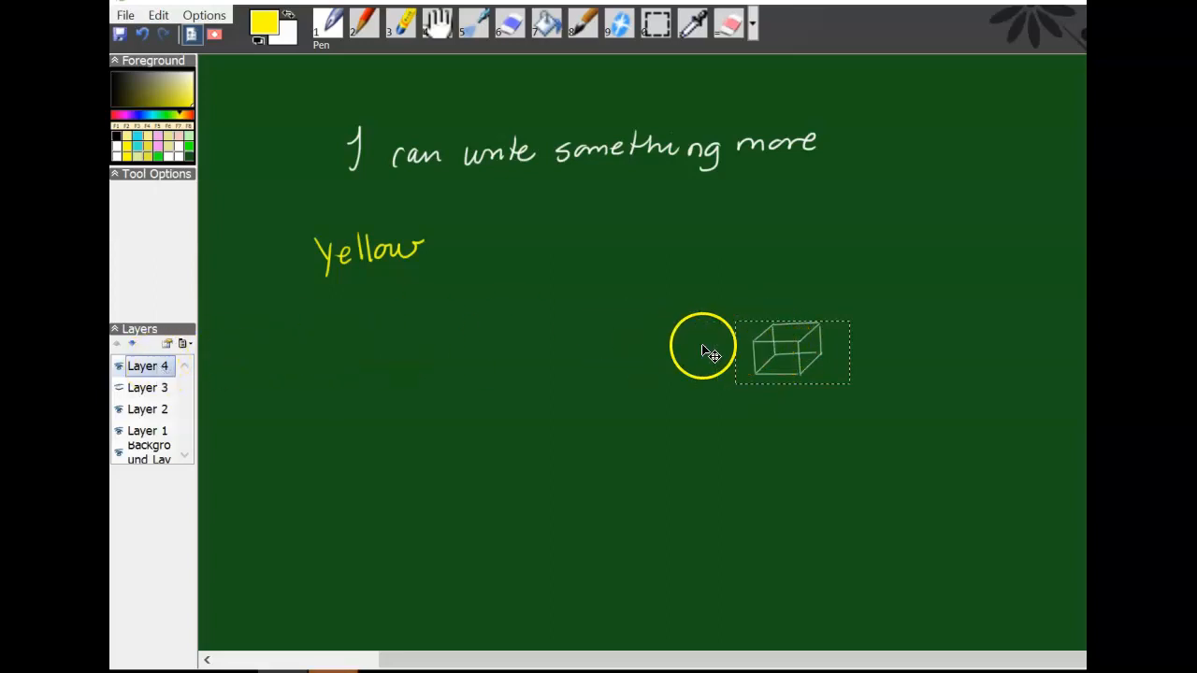
{"action": "left_click_drag", "start_coordinate": [800, 351], "coordinate": [620, 285]}
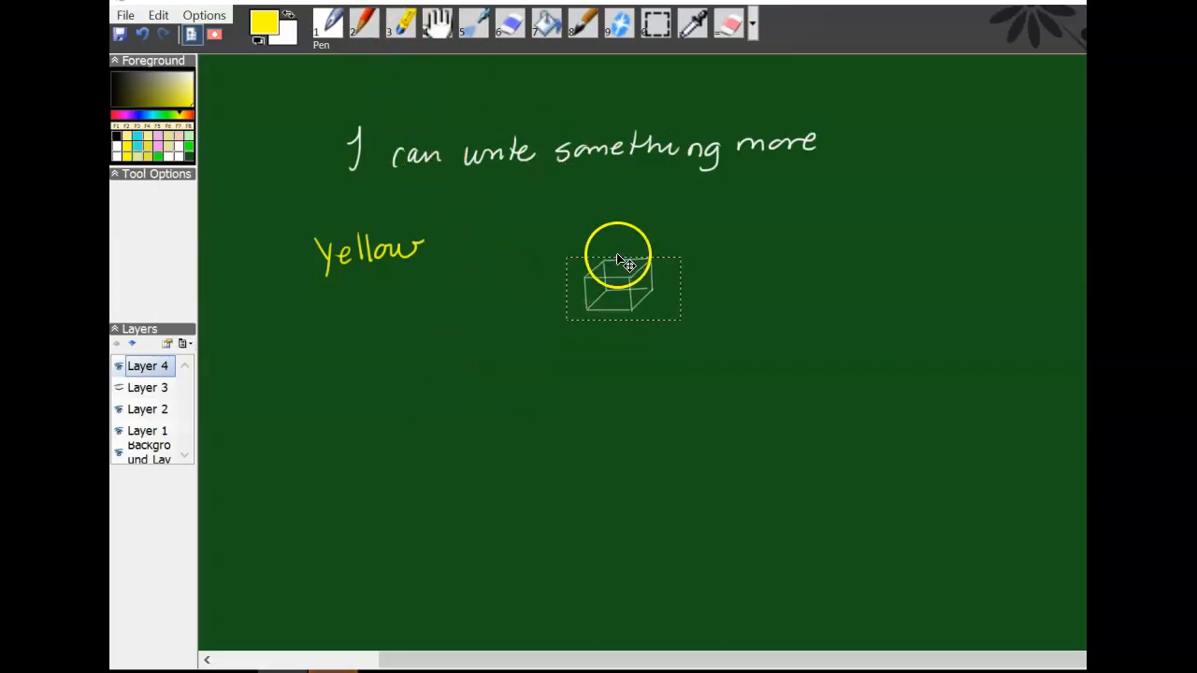
{"action": "left_click", "coordinate": [327, 26]}
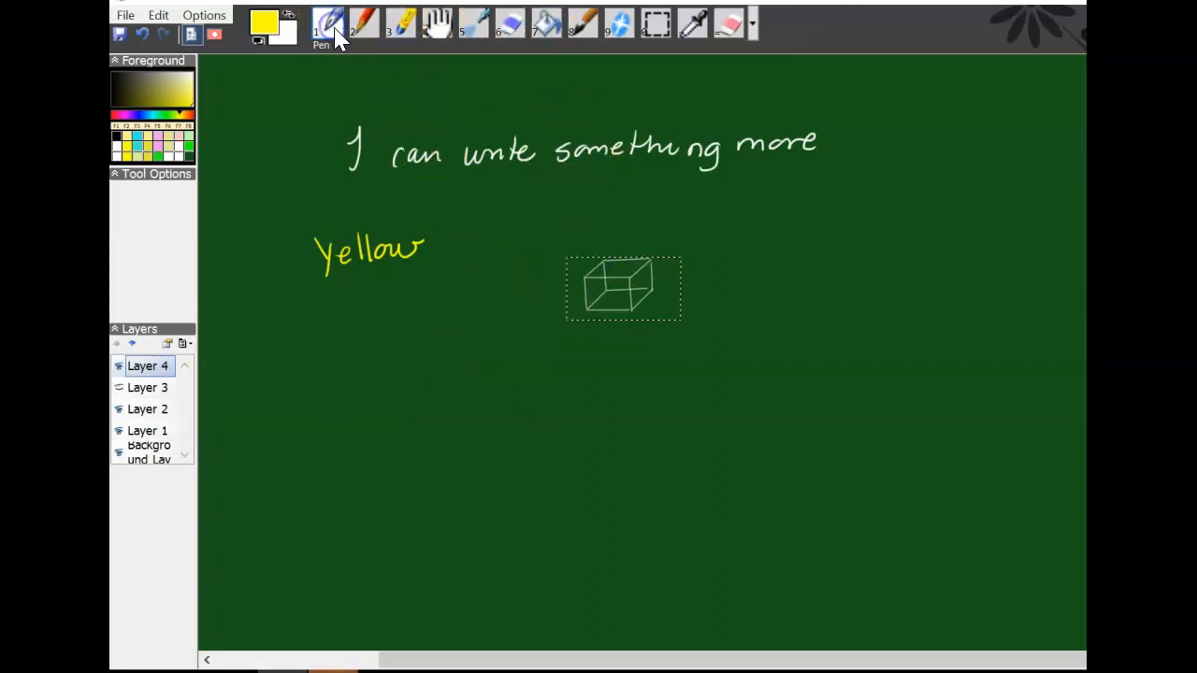
{"action": "left_click", "coordinate": [371, 28]}
{"action": "left_click", "coordinate": [328, 27]}
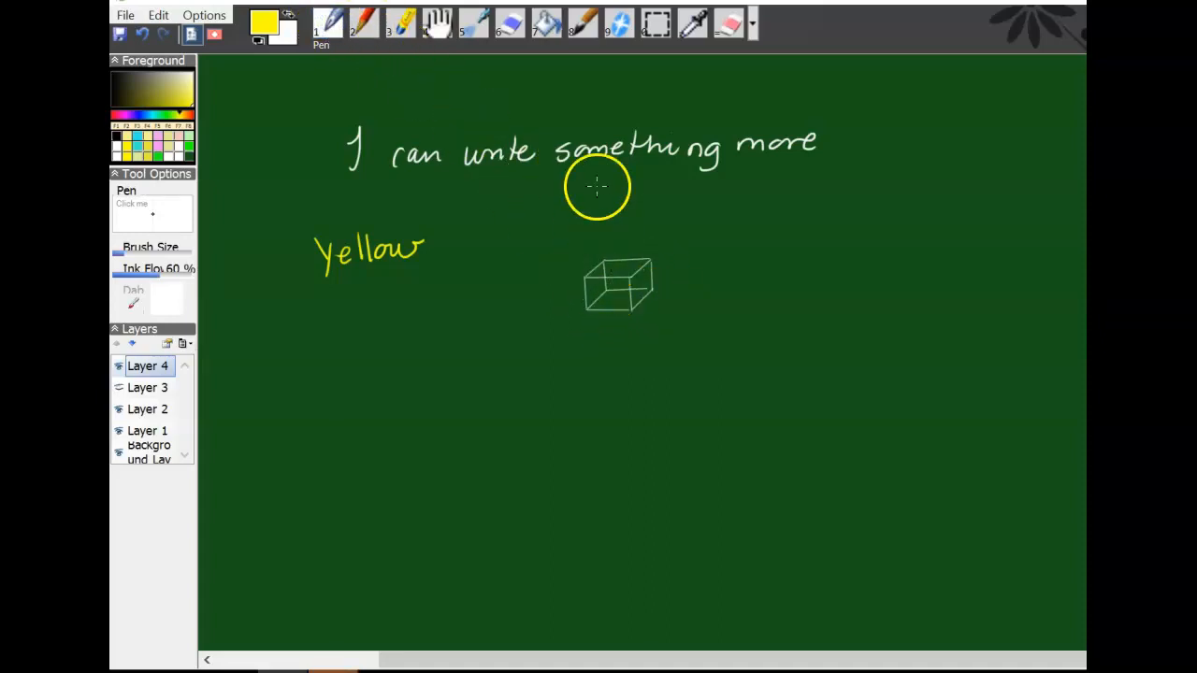
- Select the wireframe box on Layer 4 with Rectangle Select, cut and paste it, and move it below the word "yellow"
{"action": "left_click", "coordinate": [654, 26]}
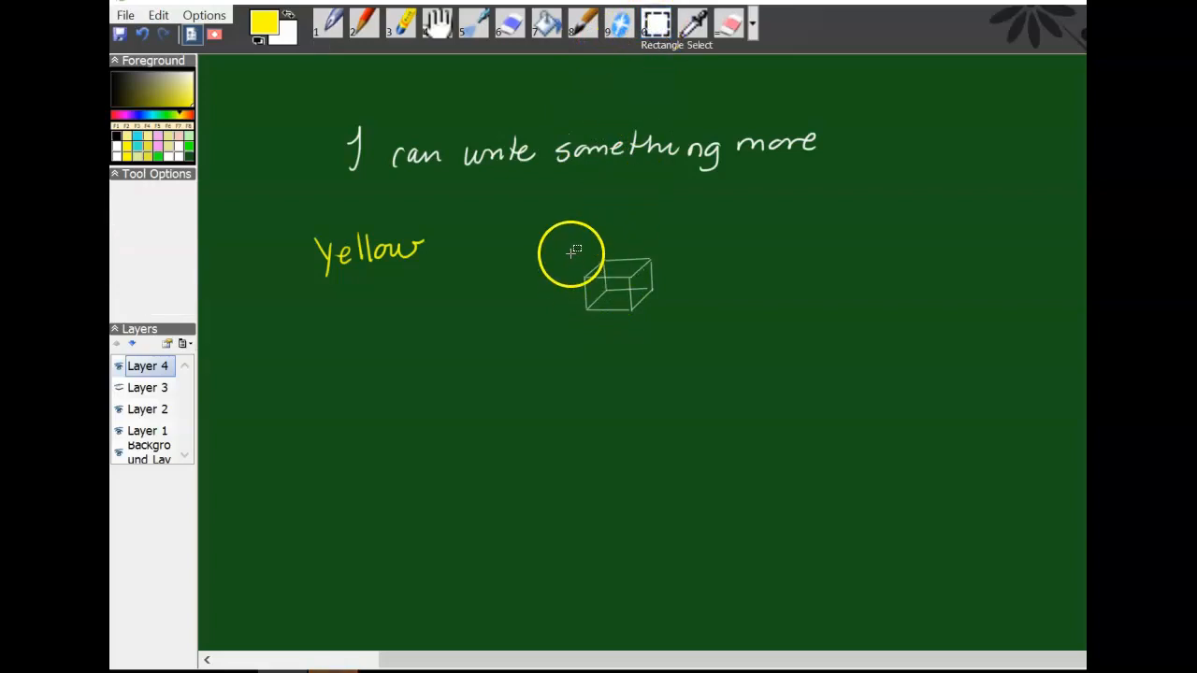
{"action": "left_click", "coordinate": [158, 15]}
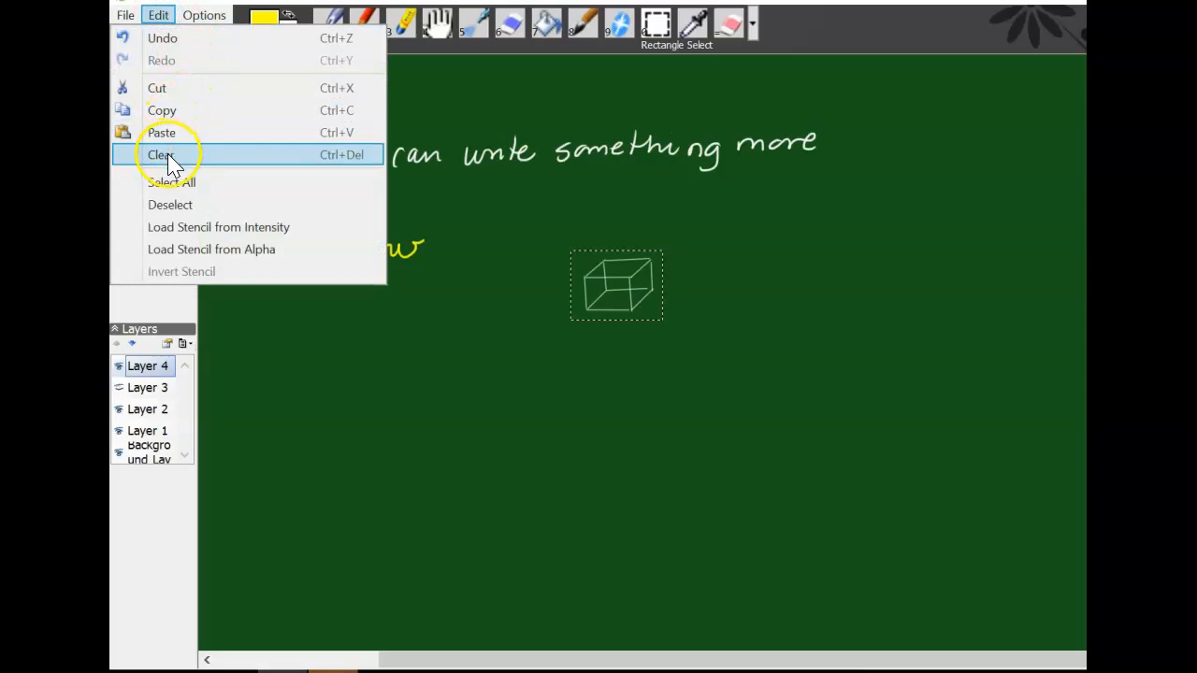
{"action": "left_click", "coordinate": [159, 88]}
{"action": "left_click", "coordinate": [159, 15]}
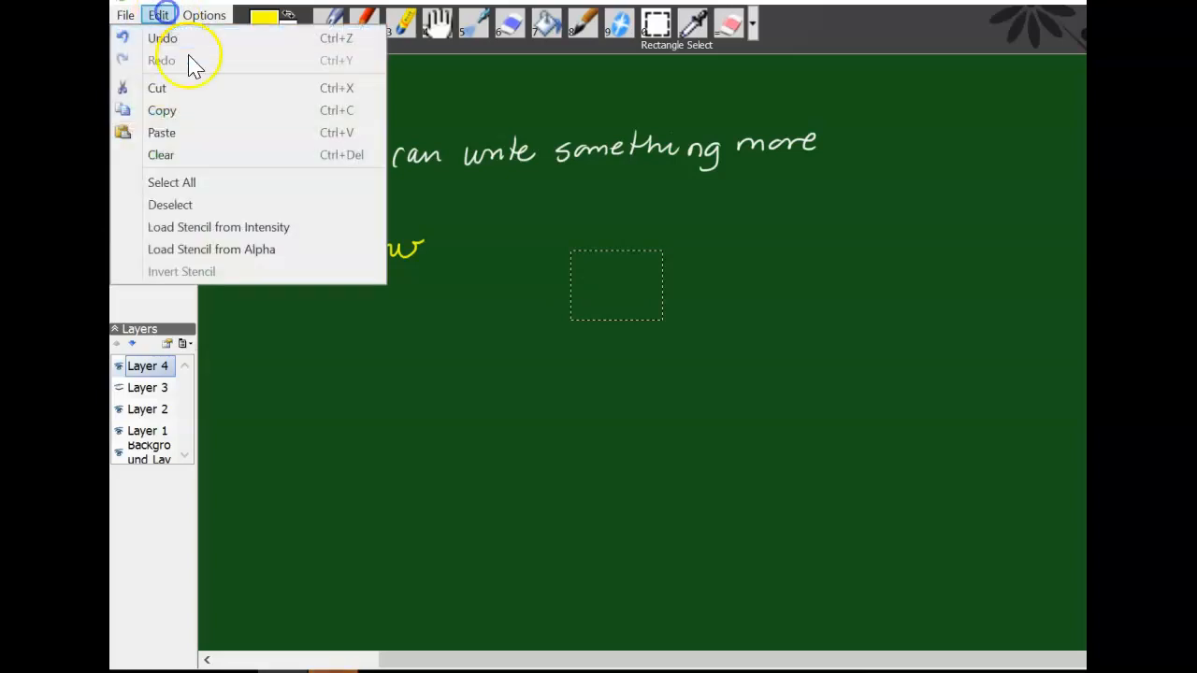
{"action": "left_click", "coordinate": [161, 133]}
{"action": "left_click_drag", "start_coordinate": [788, 358], "coordinate": [368, 346]}
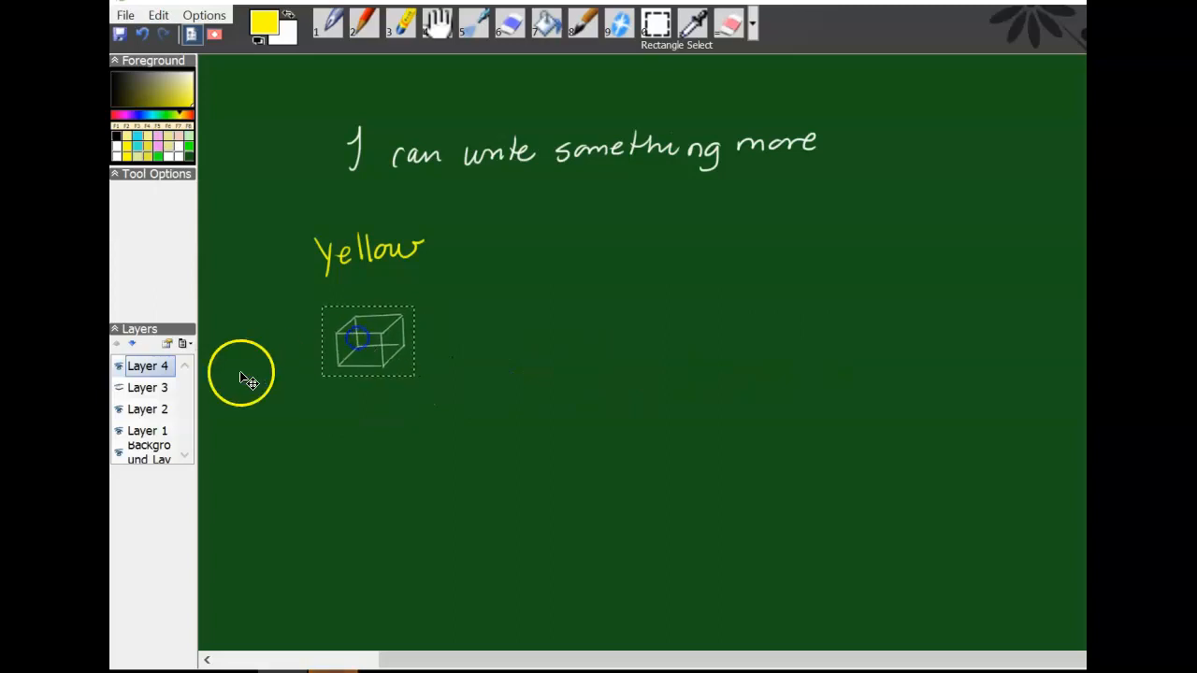
- On Layer 4, draw yellow Pen test squiggles at different brush sizes beside "yellow" and the box, and write "this is my" to their right
{"action": "left_click", "coordinate": [155, 370]}
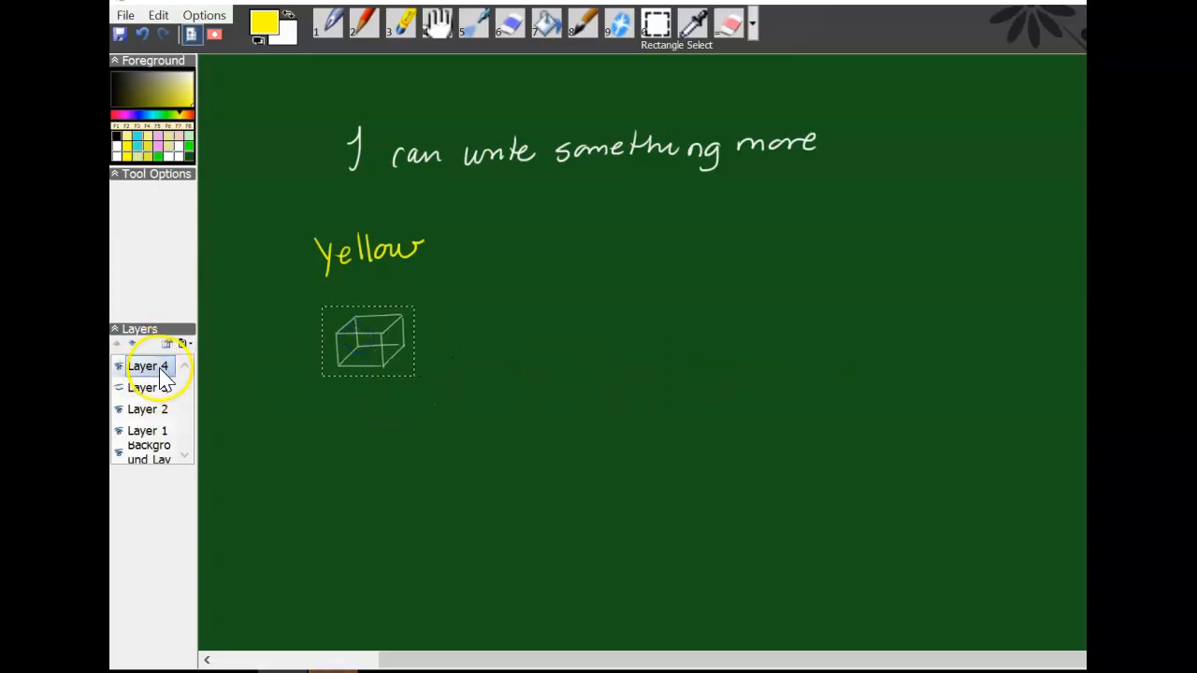
{"action": "key", "text": "2"}
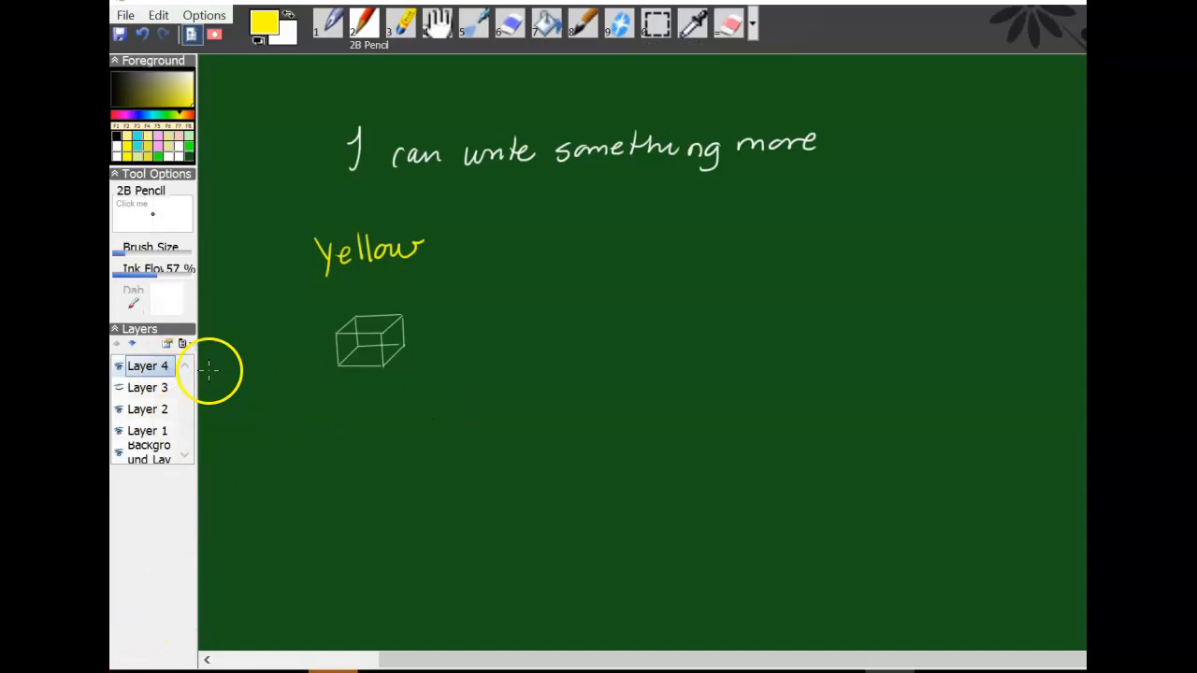
{"action": "left_click", "coordinate": [330, 27]}
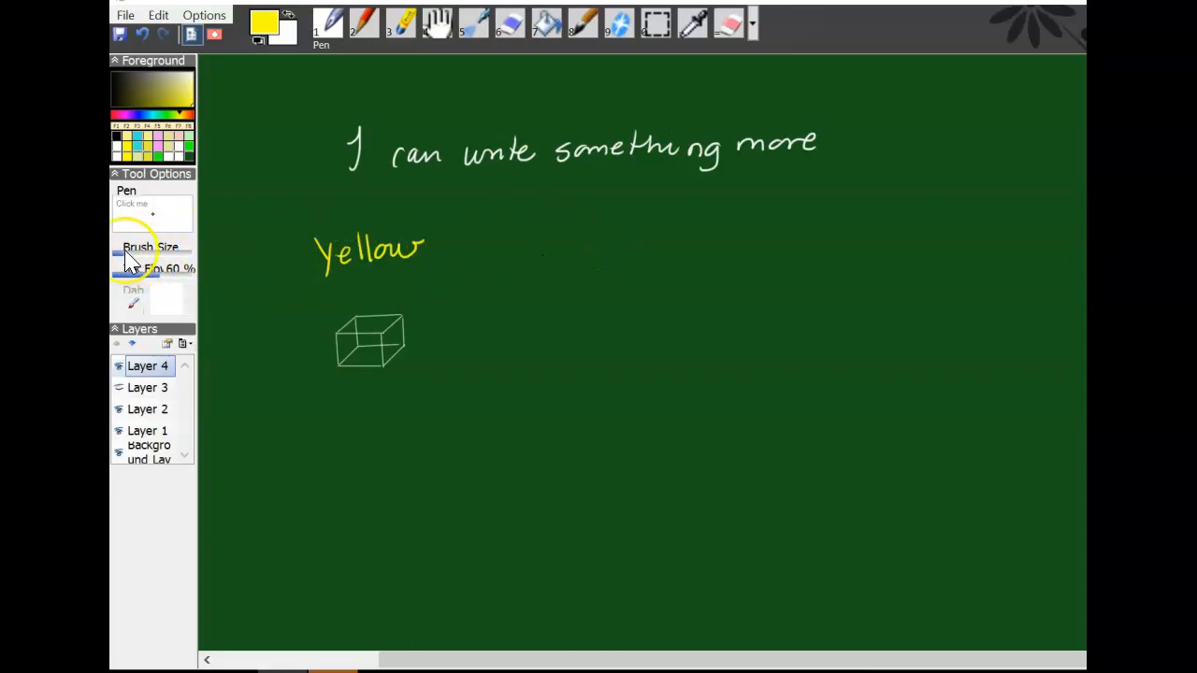
{"action": "left_click_drag", "start_coordinate": [551, 233], "coordinate": [559, 259]}
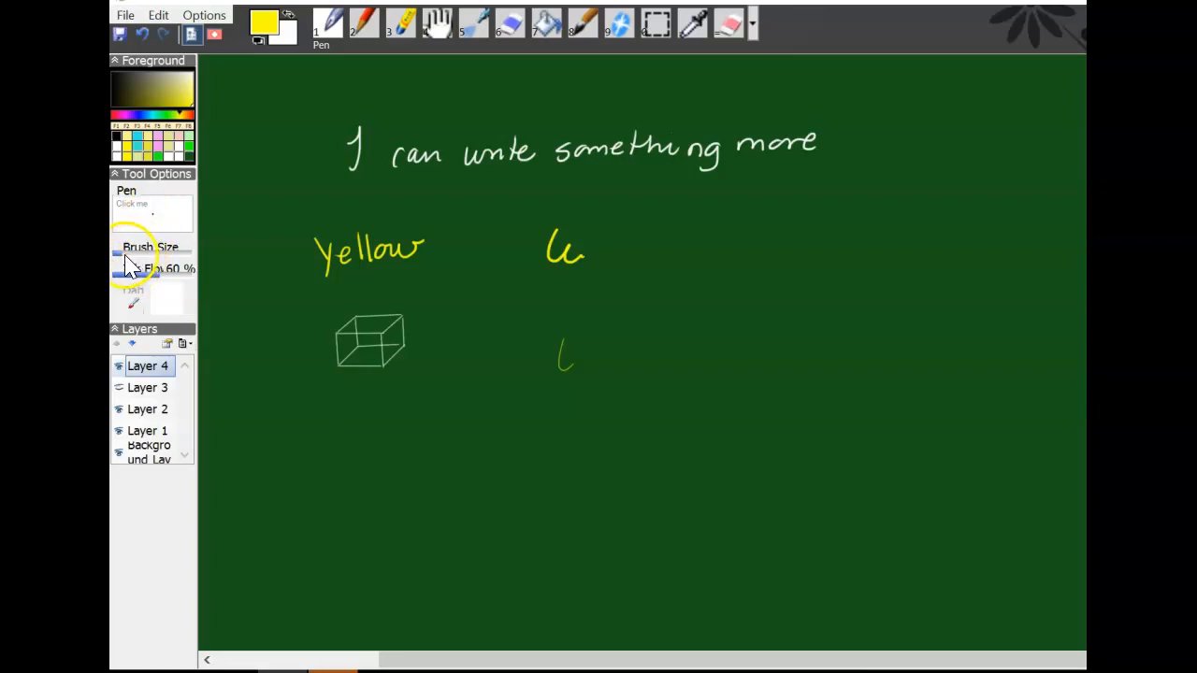
{"action": "left_click_drag", "start_coordinate": [627, 326], "coordinate": [622, 348]}
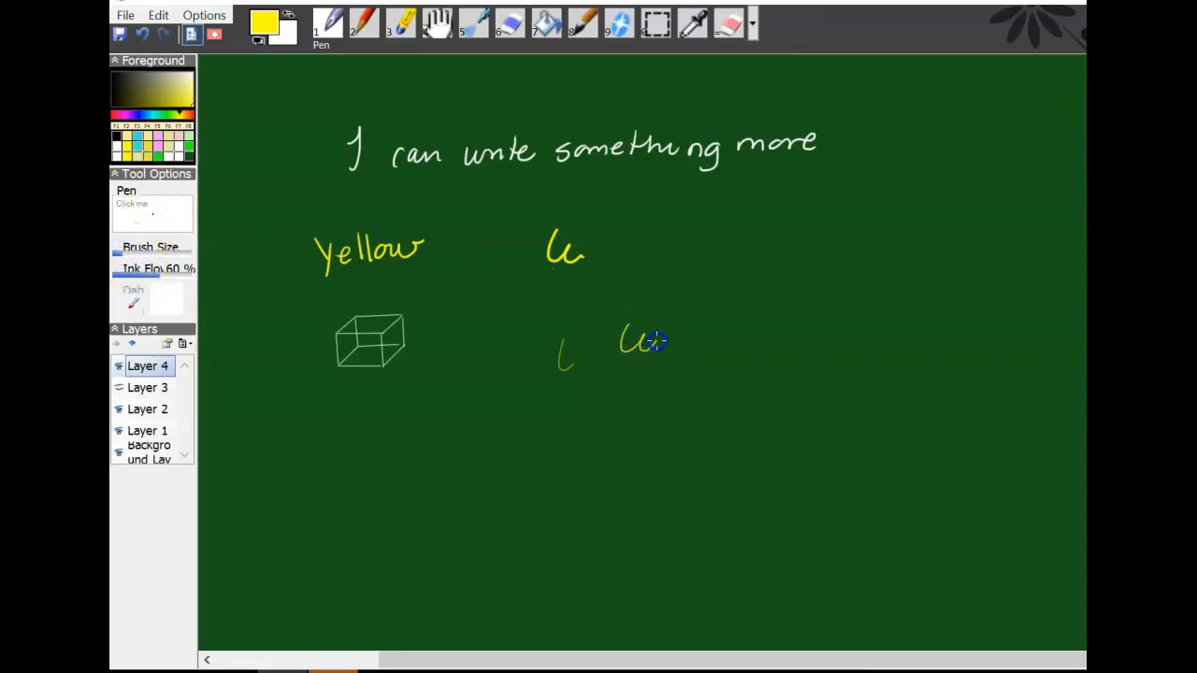
{"action": "left_click_drag", "start_coordinate": [716, 236], "coordinate": [717, 269]}
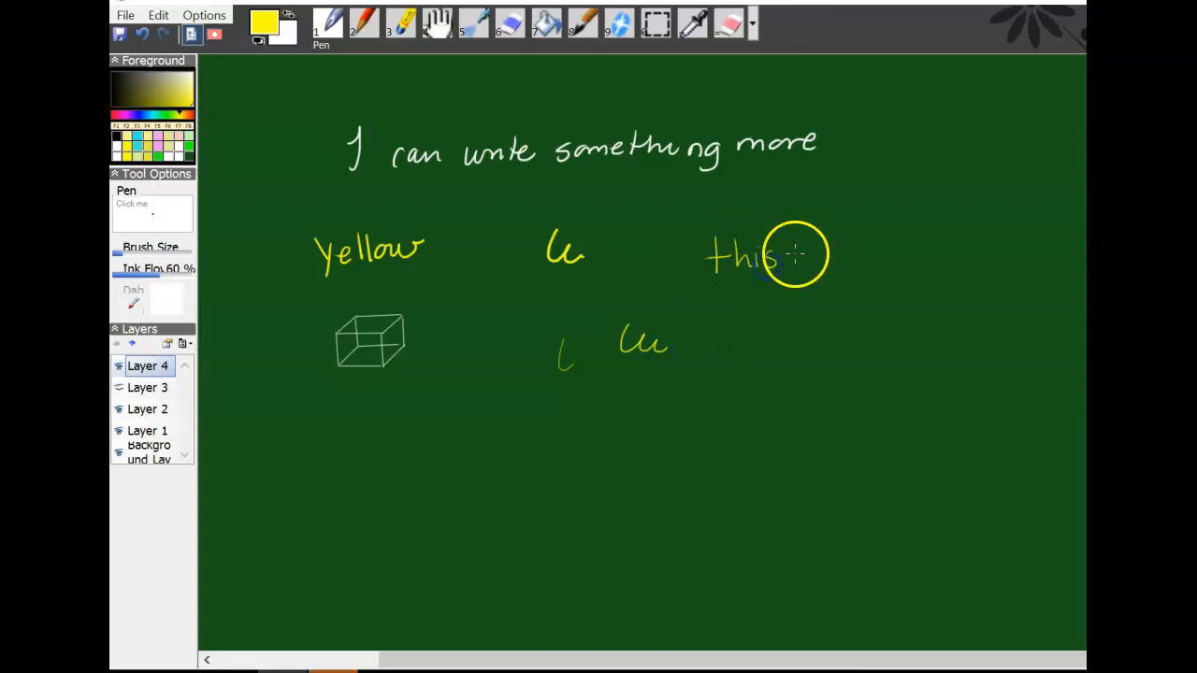
{"action": "left_click_drag", "start_coordinate": [875, 251], "coordinate": [859, 280]}
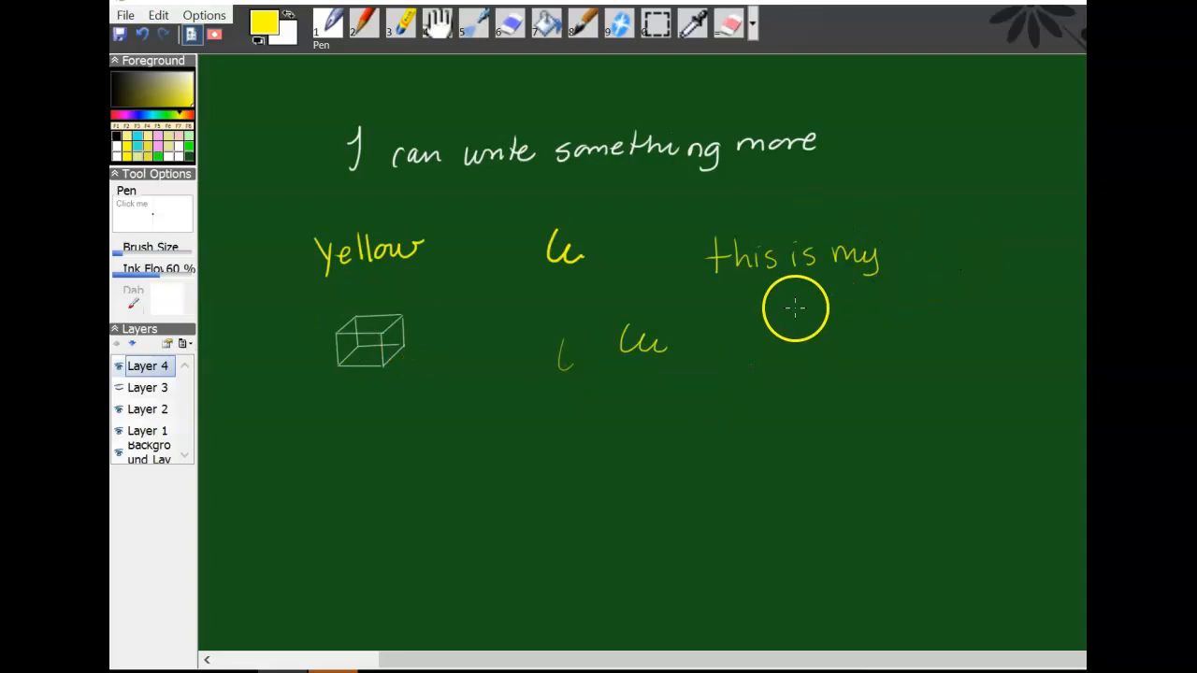